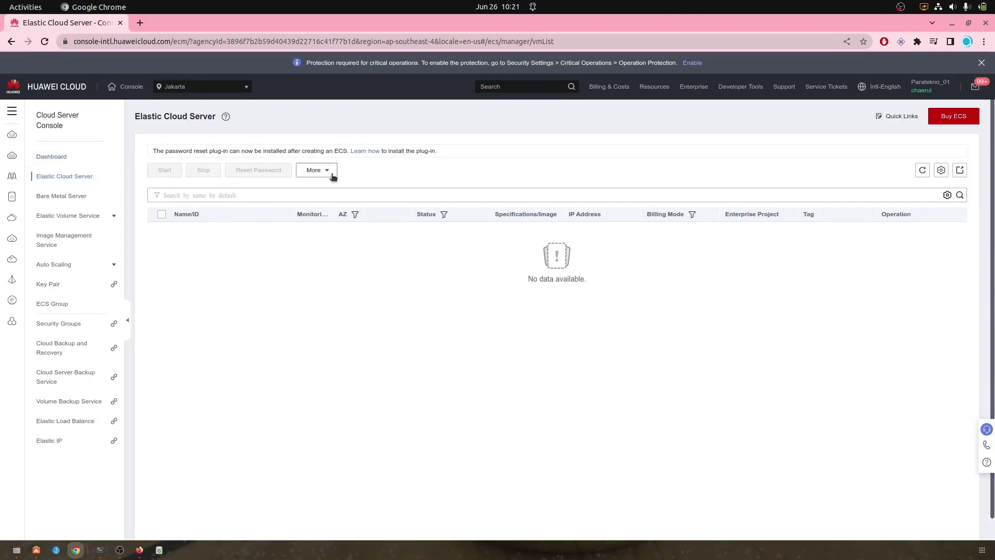
Step: Start a new ECS order in AP-Jakarta, AZ1, with pay-per-use billing
click(957, 115)
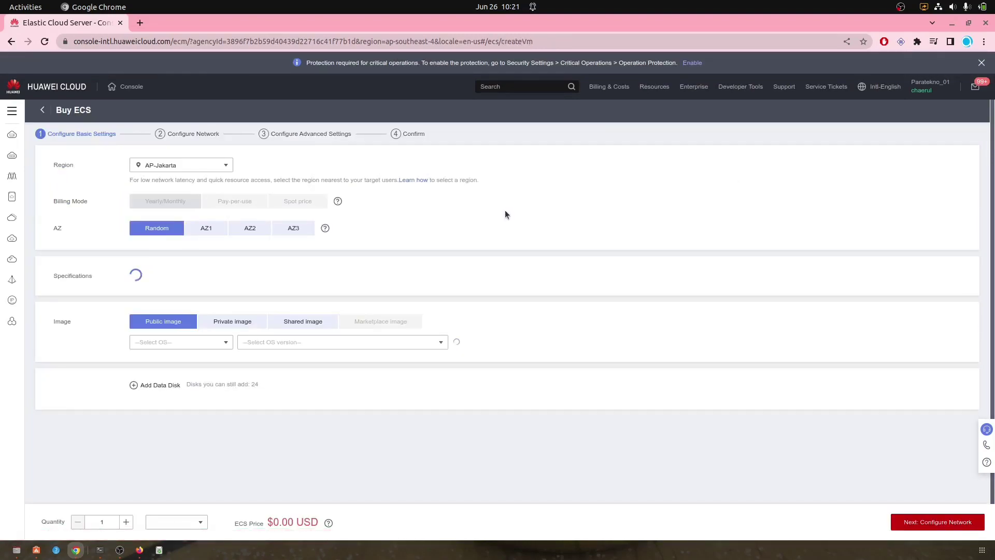
click(218, 169)
click(218, 171)
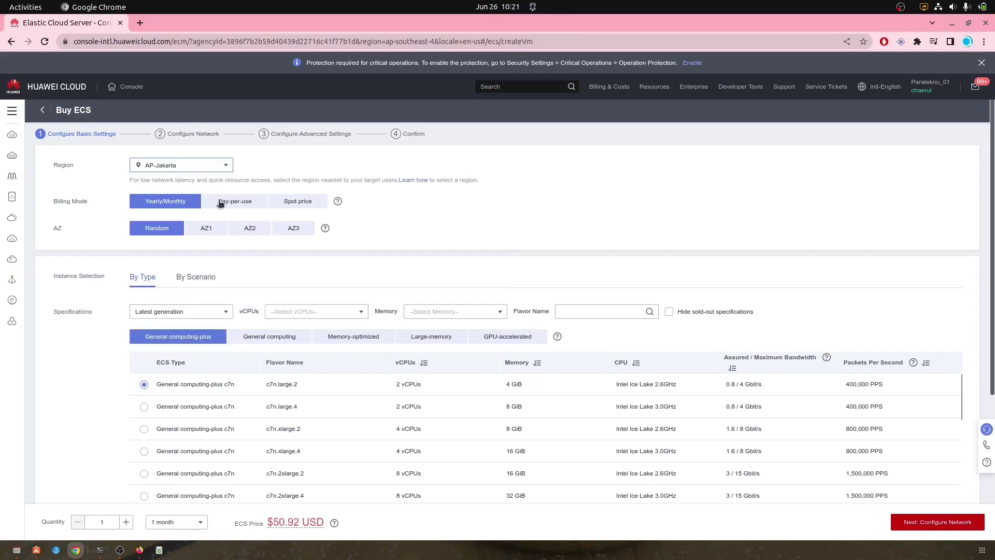
click(206, 228)
click(253, 200)
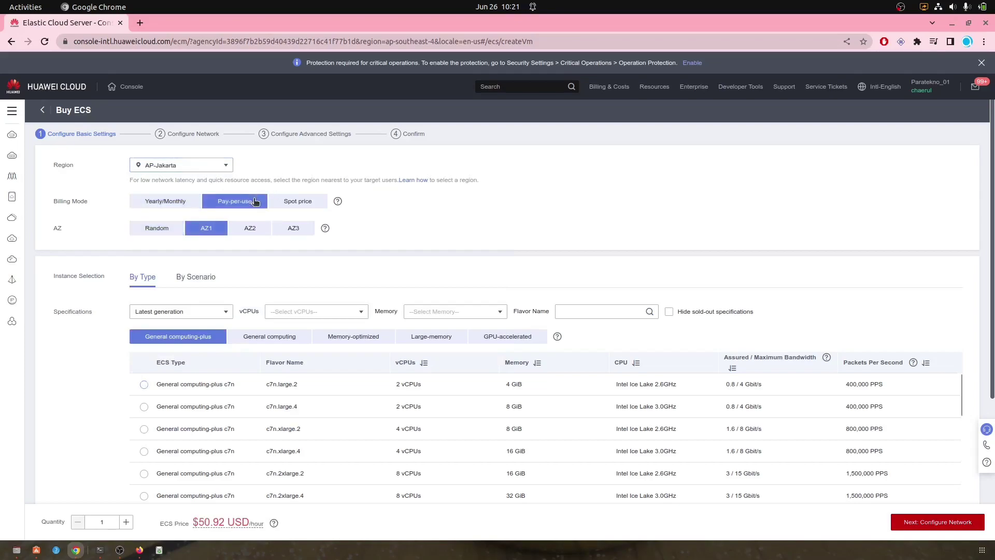
Step: Pick the General computing s7n.small.1 flavor
scroll(424, 254, down, 3)
scroll(354, 260, up, 3)
scroll(318, 259, down, 3)
click(270, 212)
scroll(226, 295, up, 3)
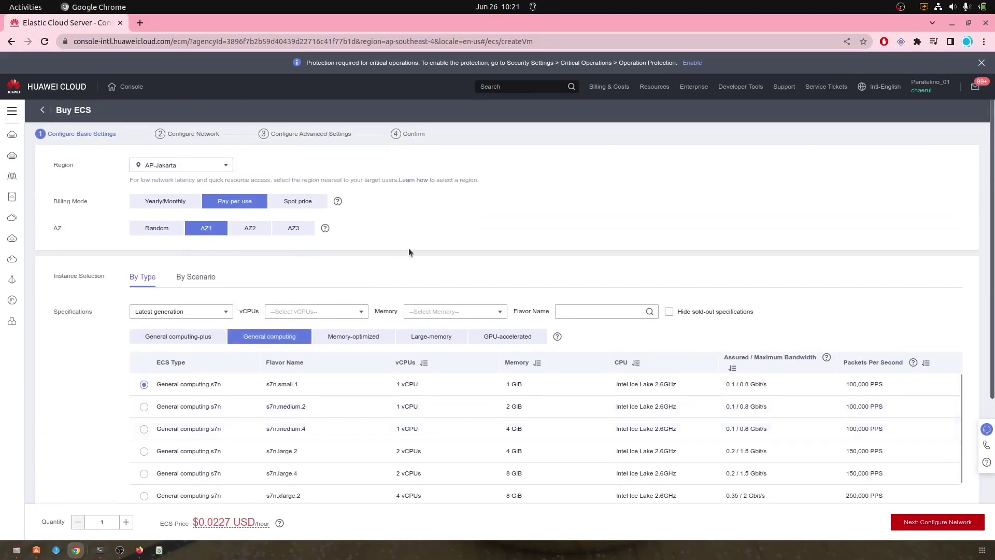
scroll(402, 252, down, 3)
scroll(363, 248, up, 3)
scroll(366, 263, down, 5)
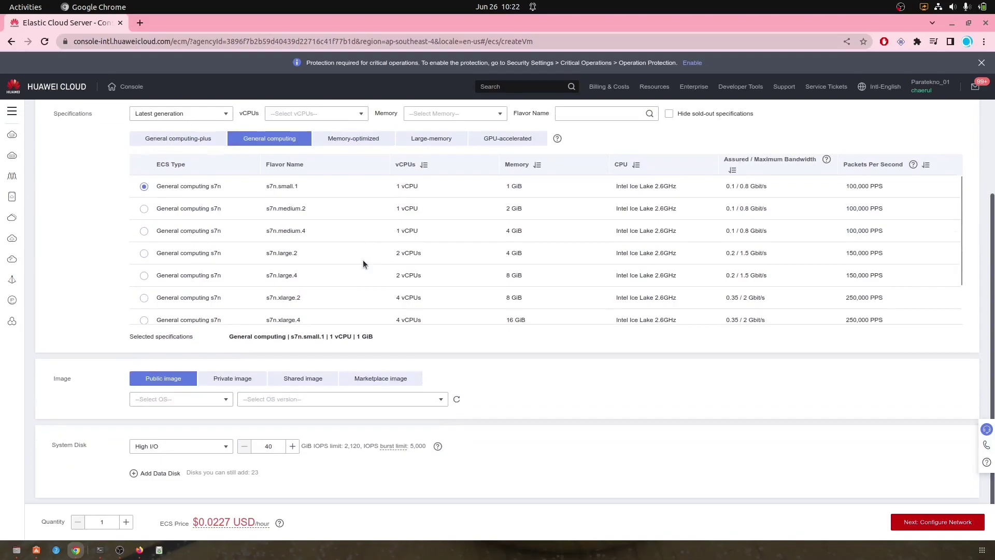
Step: Select the Ubuntu 22.04 server 64bit public image and continue to network configuration
click(202, 402)
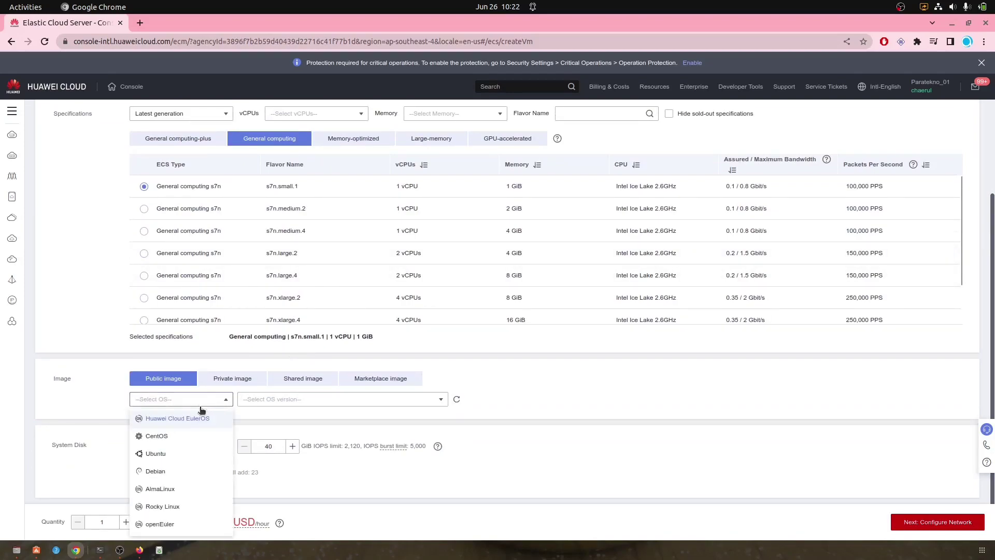
click(167, 454)
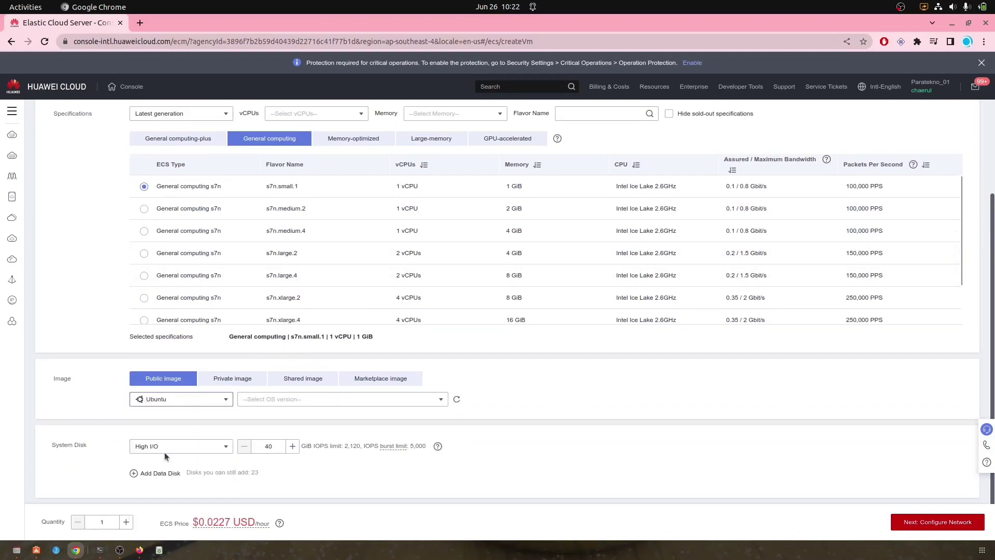
click(271, 403)
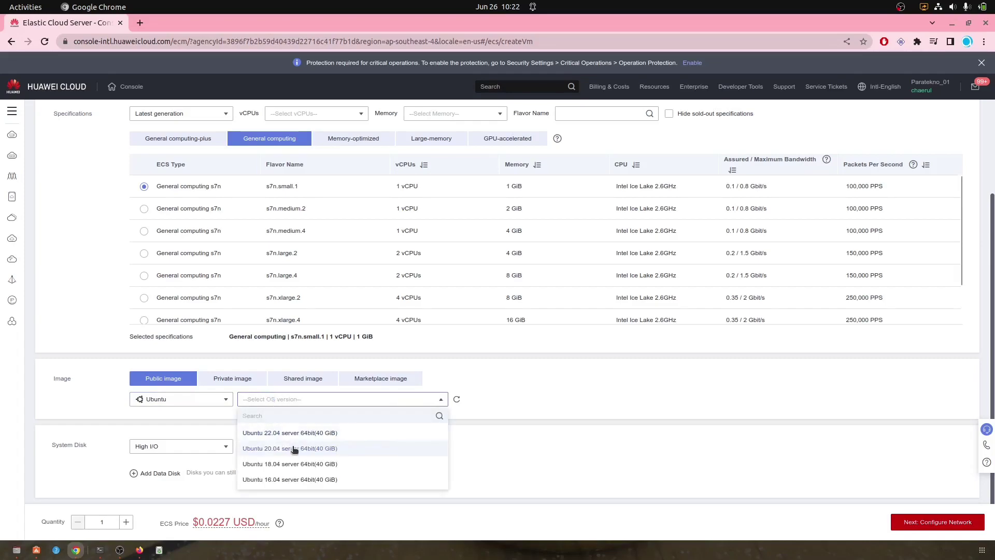
click(284, 433)
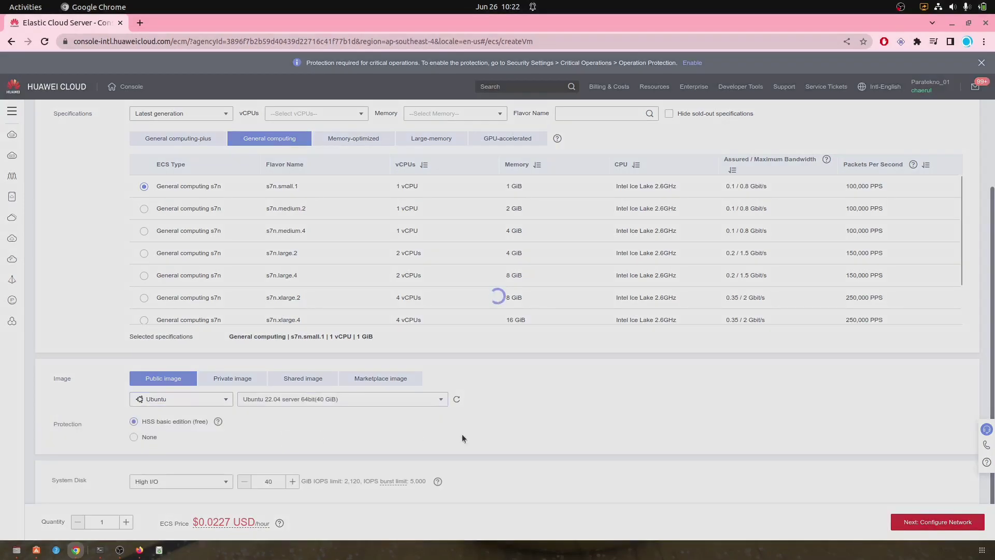
scroll(507, 417, down, 1)
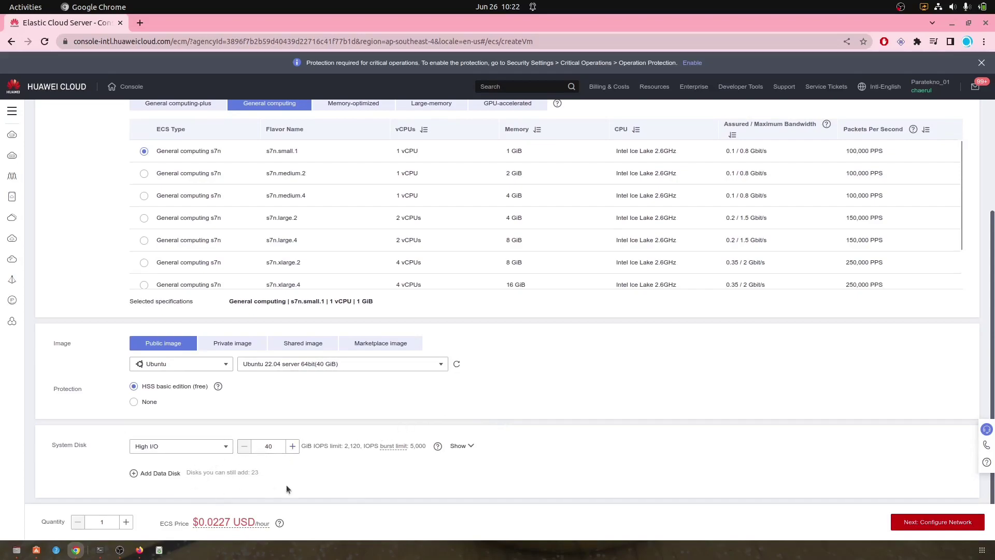
click(895, 522)
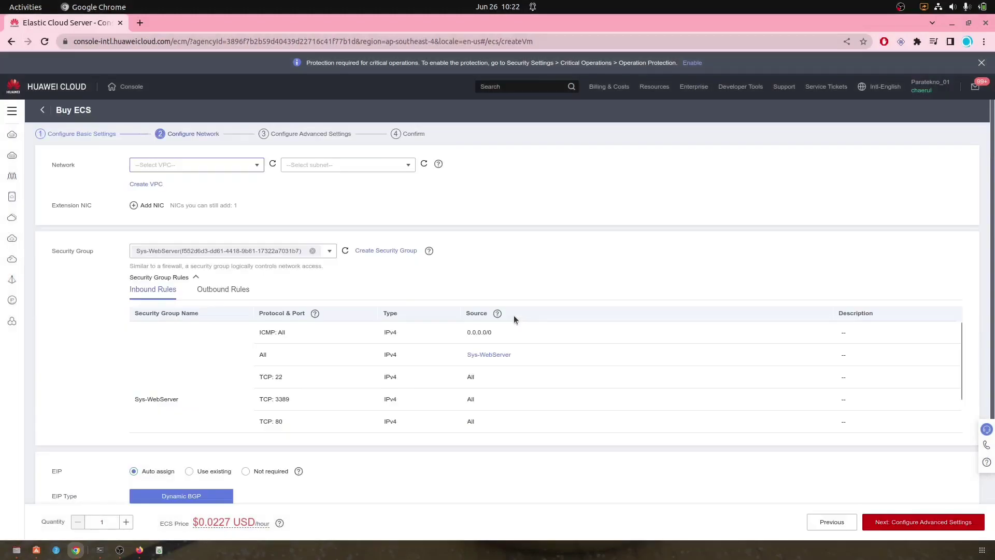
Step: Place the server in VPC vpc-ca01 and subnet subnet-ca01
click(237, 165)
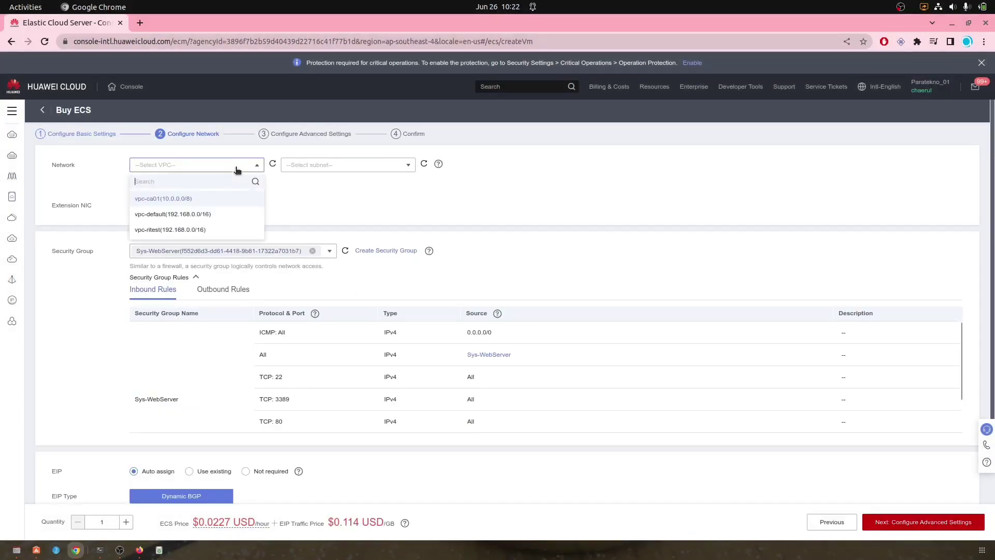
click(192, 199)
click(307, 166)
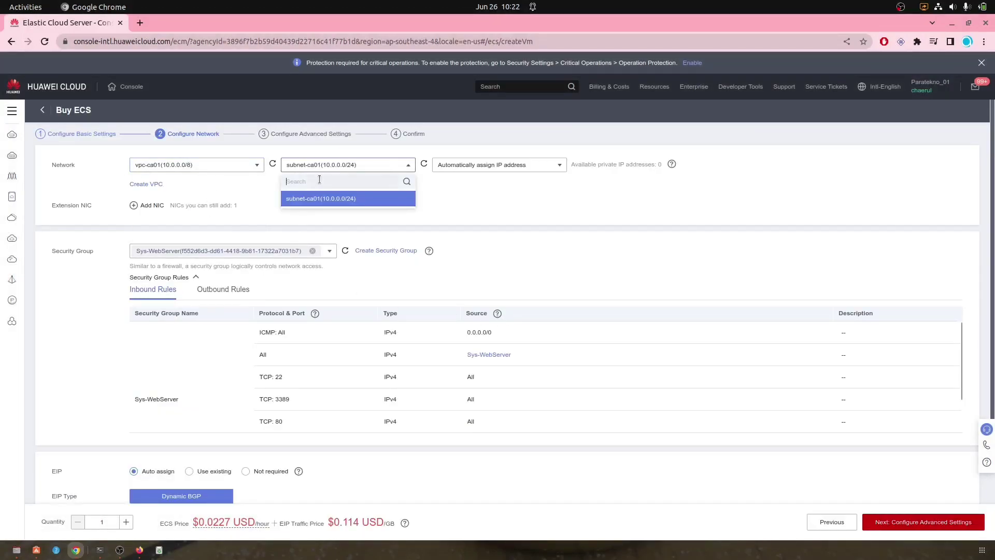
click(331, 199)
Step: Set the EIP bandwidth to 100 Mbit/s and continue to advanced settings
scroll(297, 213, down, 3)
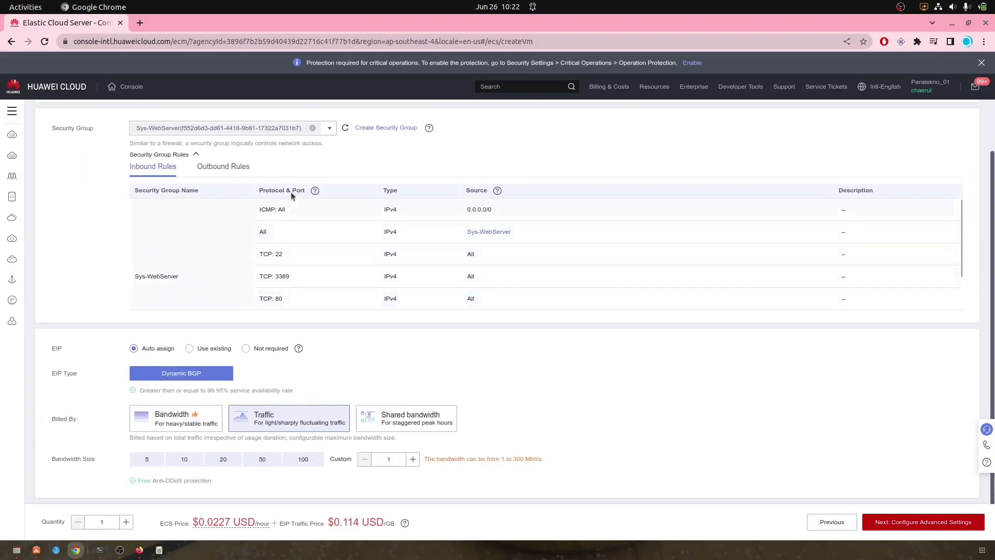
scroll(318, 259, down, 2)
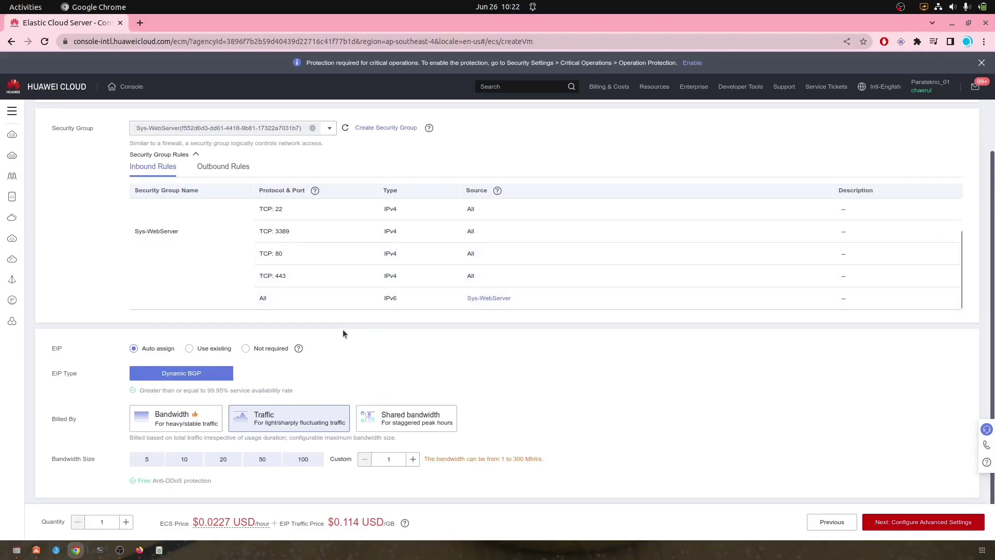
click(306, 460)
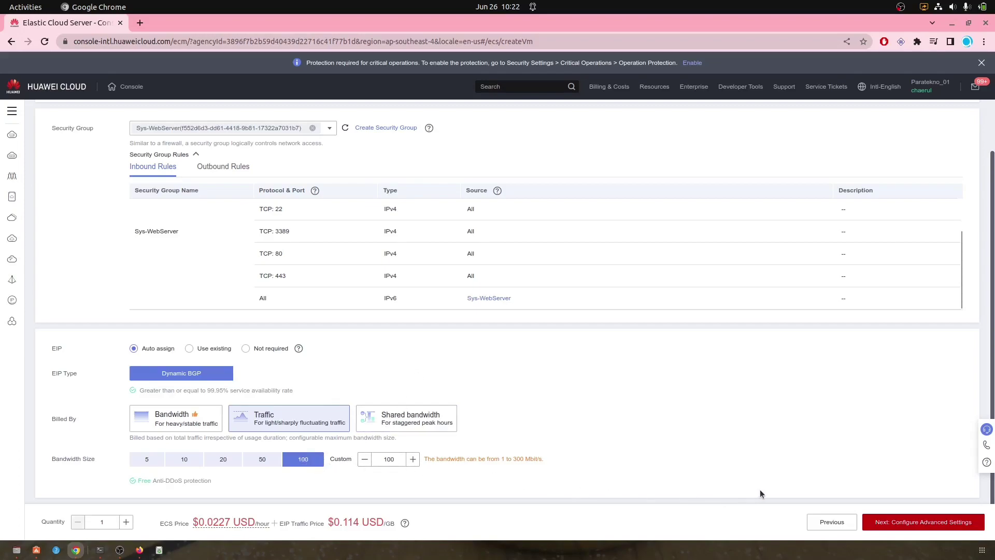
click(913, 527)
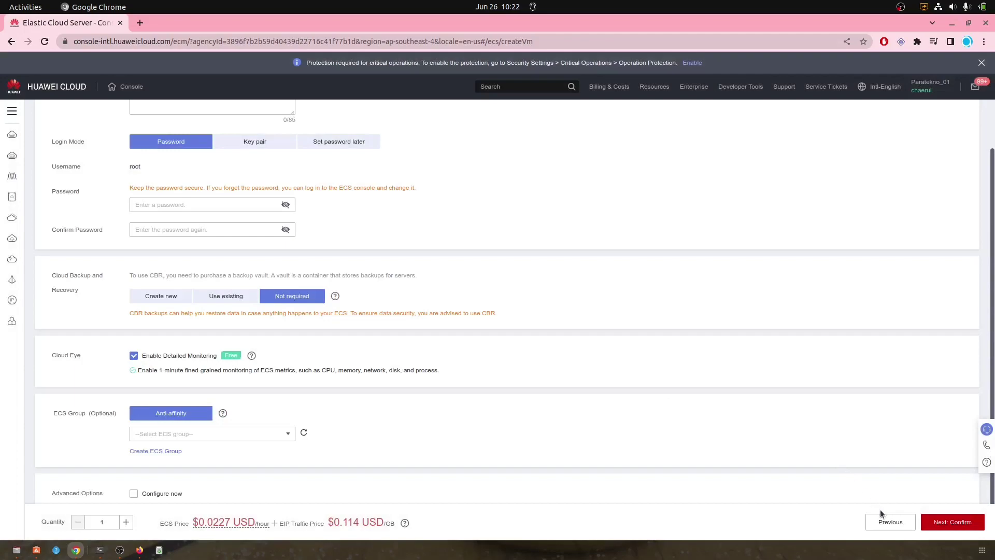
Step: Enter the root login password and retype it in Confirm Password
scroll(332, 307, up, 3)
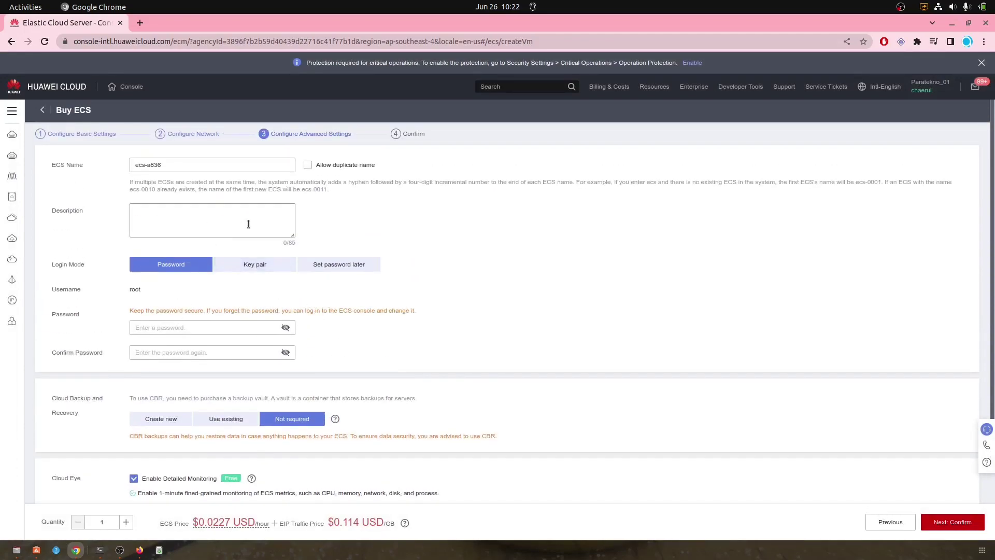
click(161, 327)
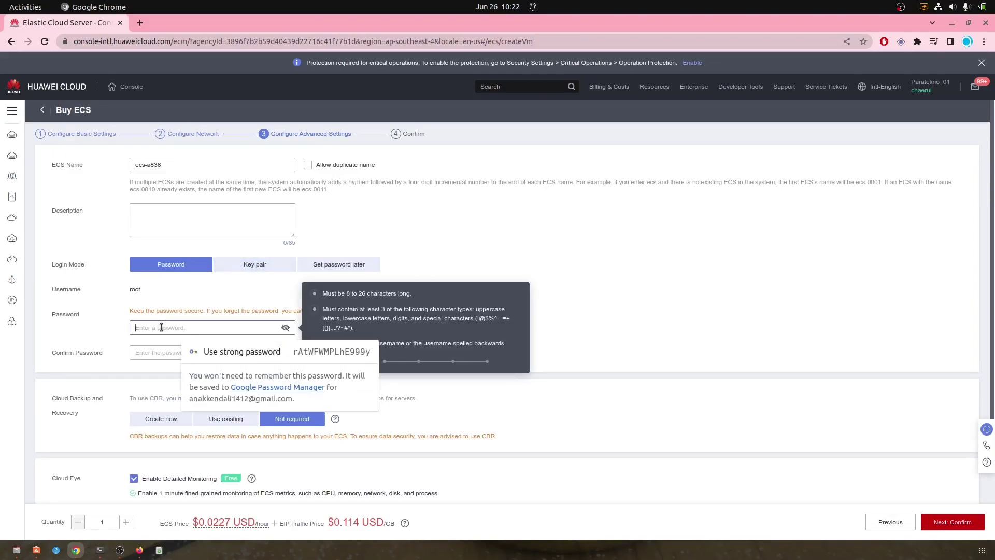
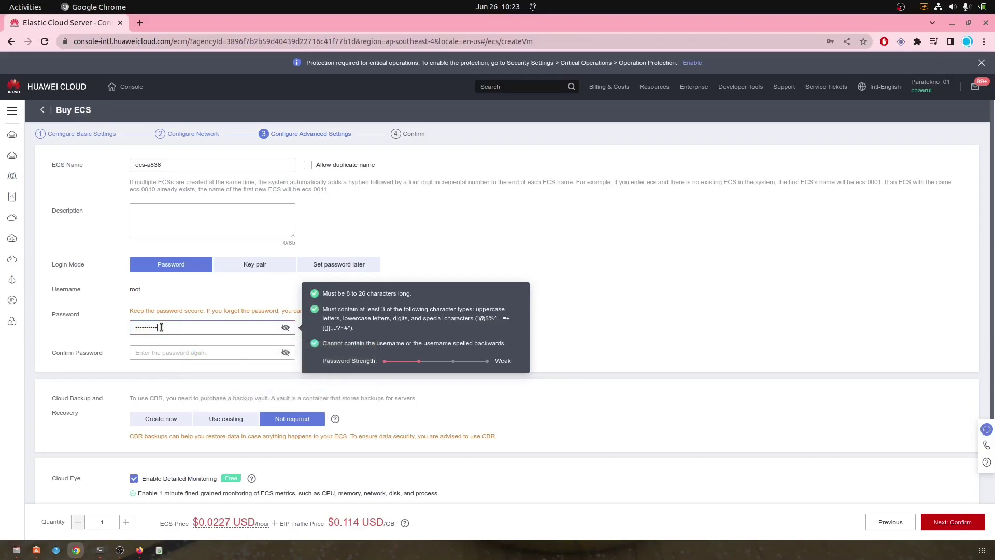
key(Tab)
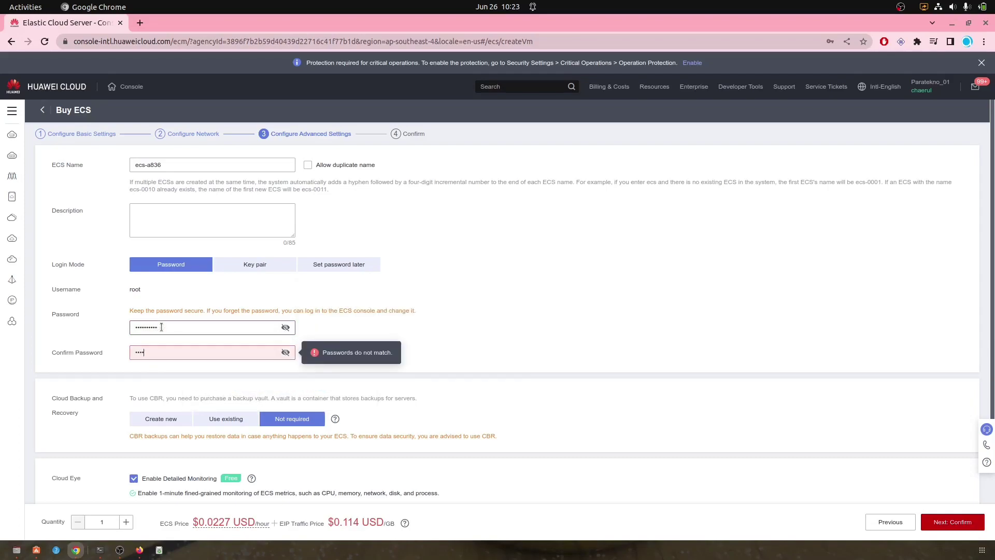
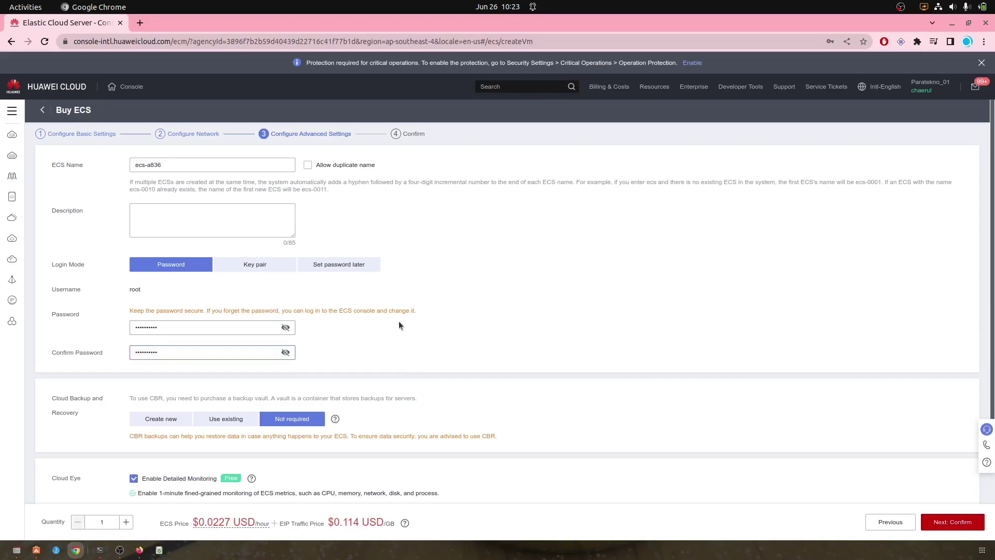
scroll(412, 319, down, 5)
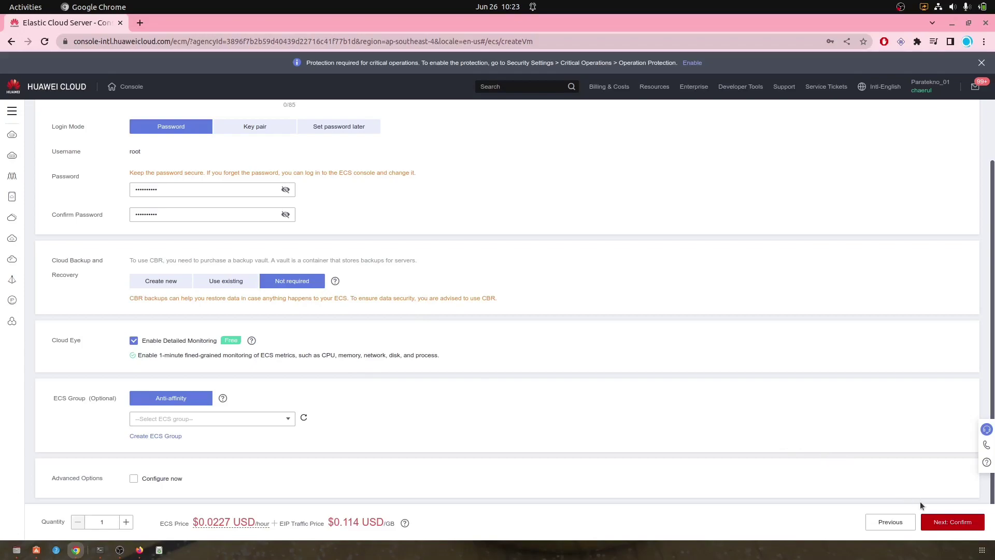
Step: Choose the default enterprise project, accept the agreement, and submit the ecs-a836 order
click(951, 521)
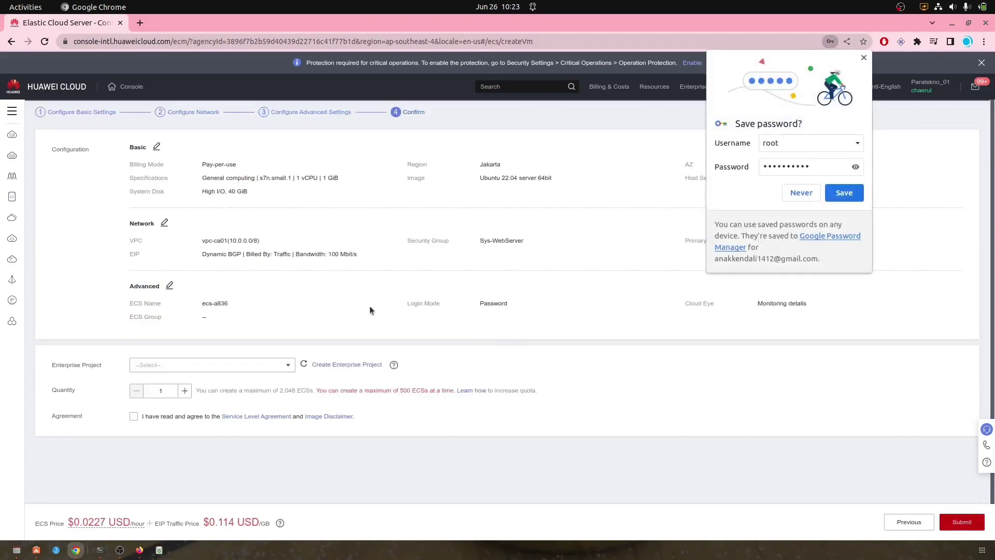
click(279, 367)
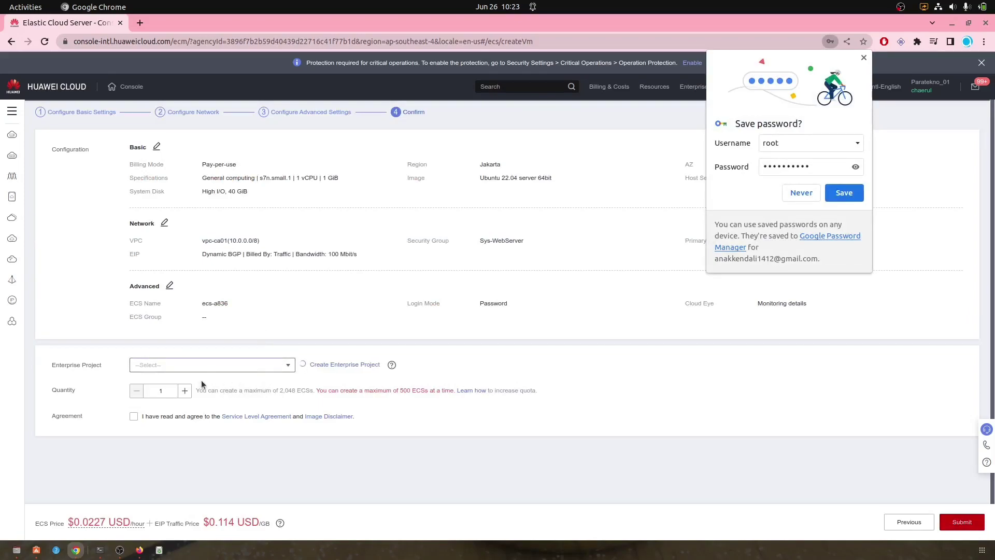
click(282, 364)
click(171, 399)
click(134, 416)
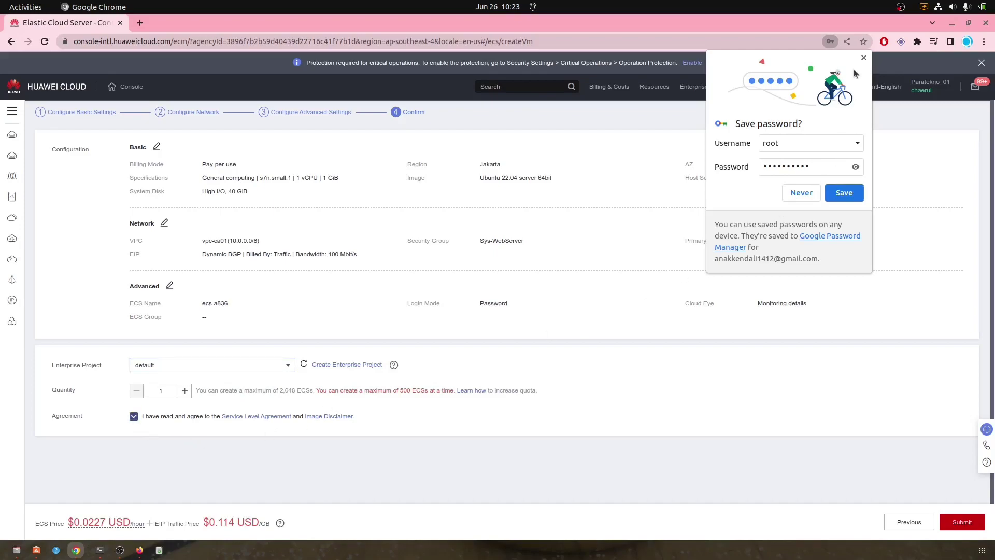
click(863, 58)
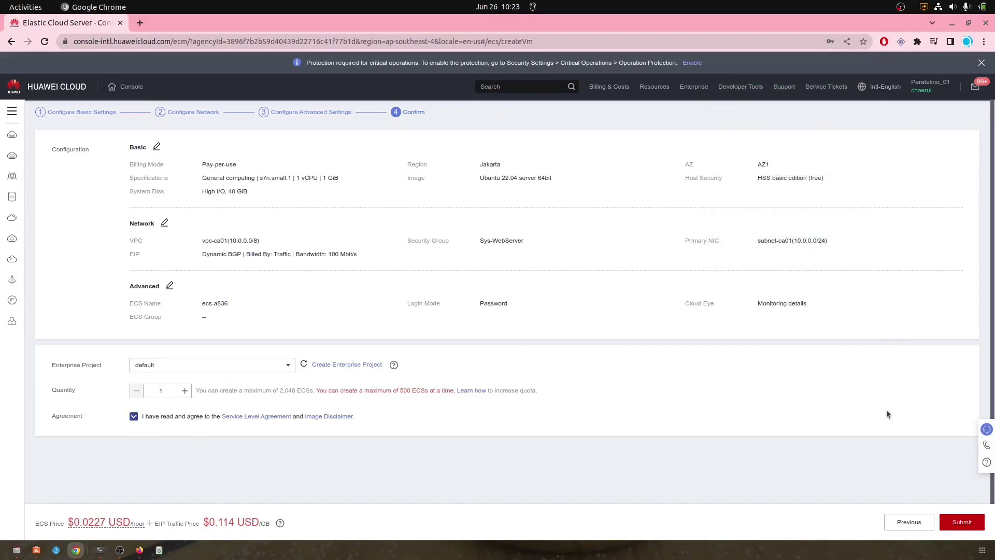
click(961, 521)
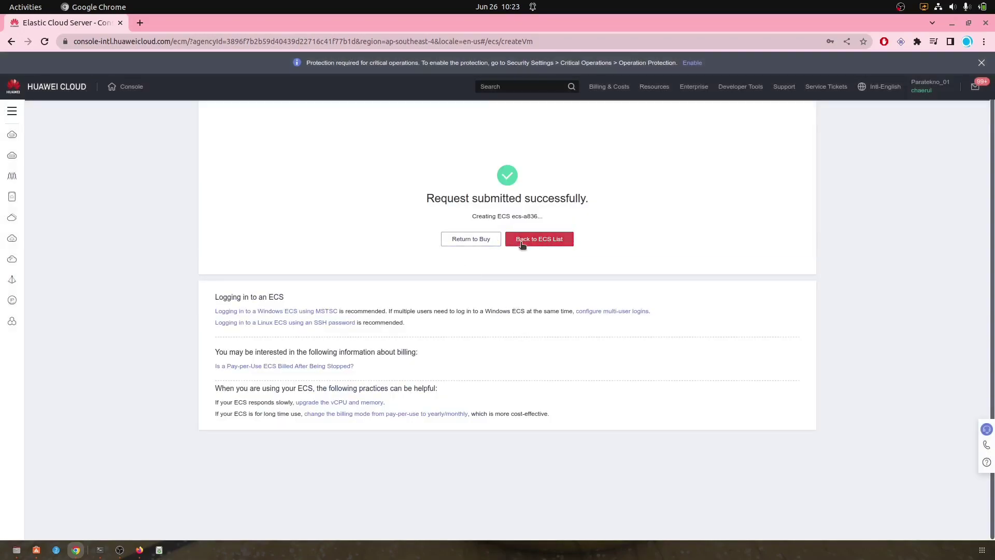
Step: Switch the ECS list to the AP-Singapore region and begin a new server purchase
click(529, 244)
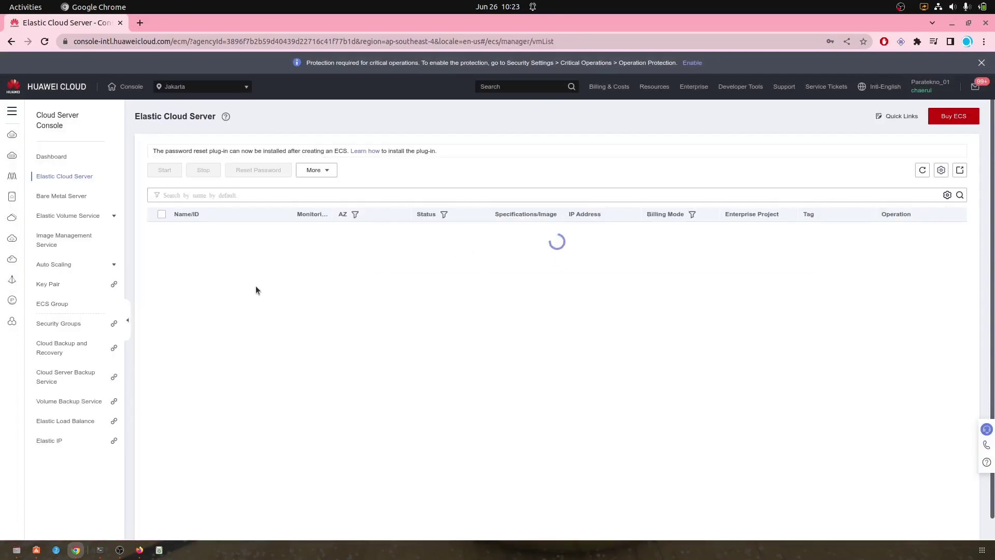
click(240, 92)
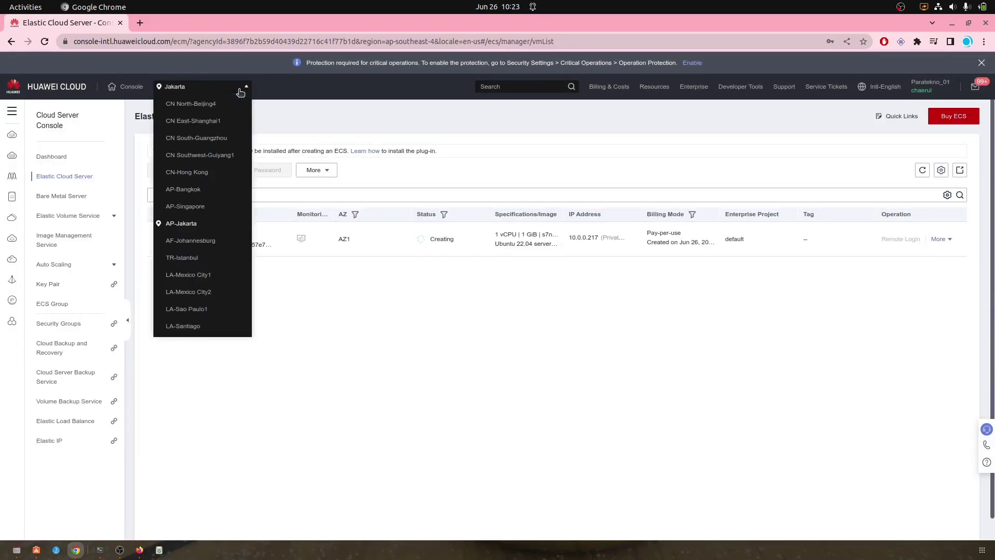
click(185, 206)
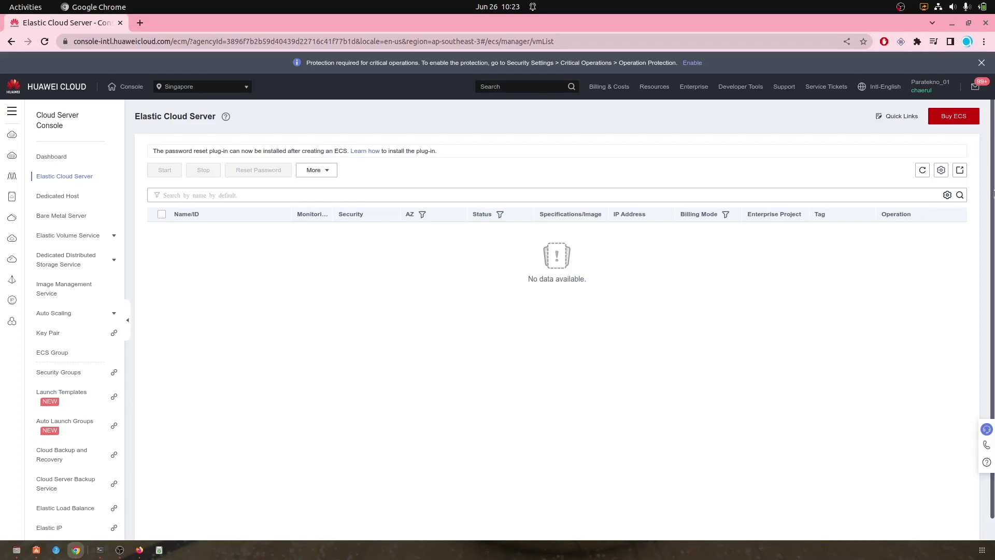
click(953, 117)
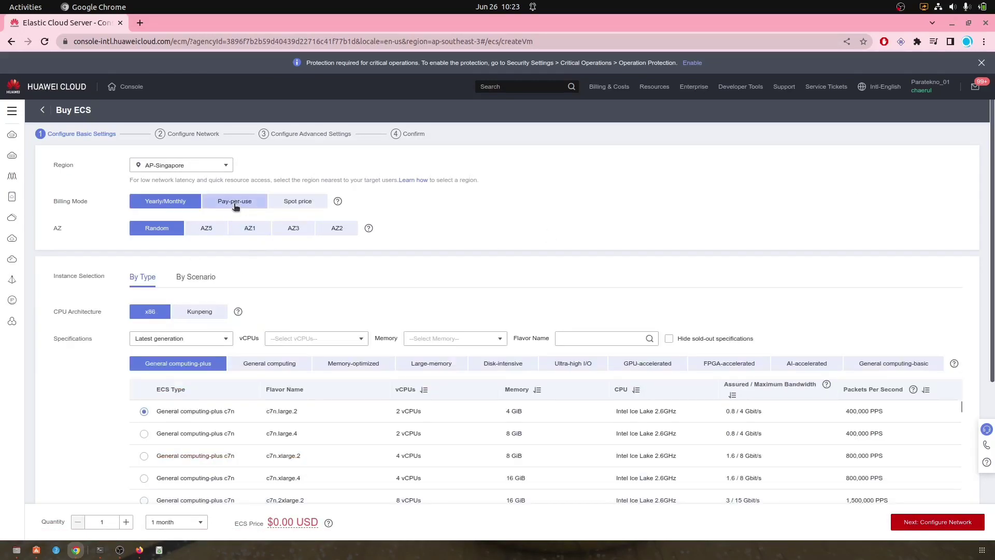
Step: Choose pay-per-use billing, AZ1, and the General computing s6.small.1 flavor
click(234, 202)
click(247, 230)
scroll(286, 295, down, 2)
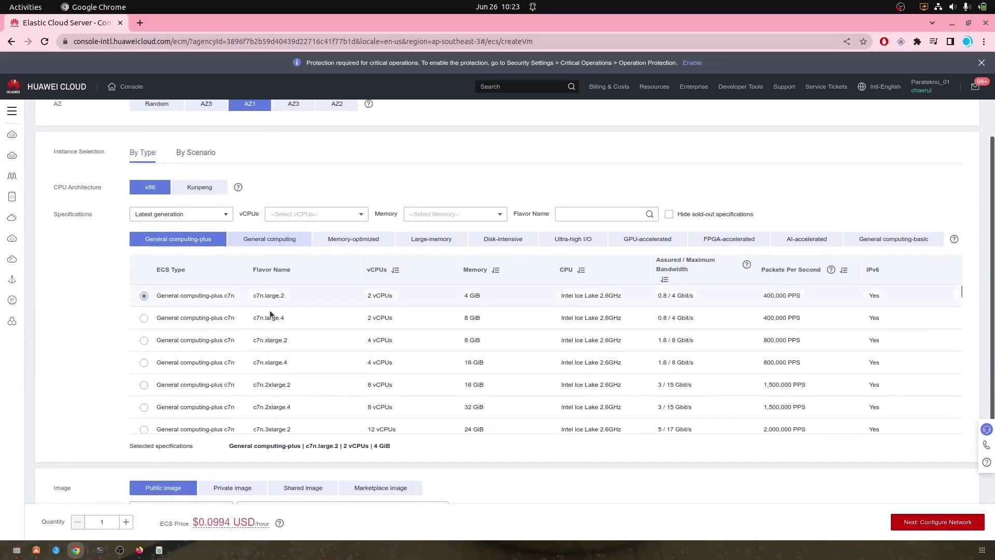
click(283, 239)
scroll(425, 306, down, 10)
scroll(440, 418, down, 2)
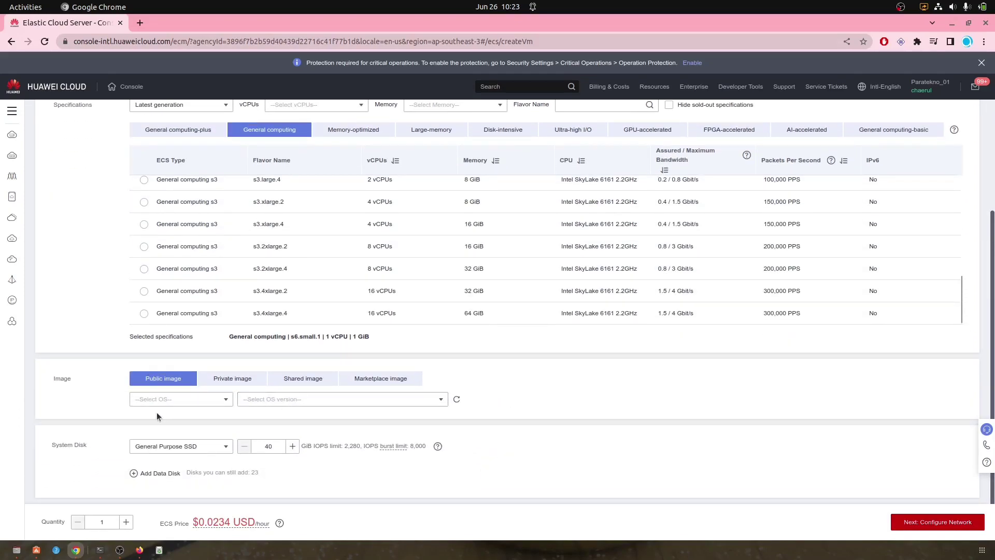
Step: Select the Ubuntu 22.04 server 64bit image and continue to network configuration
click(189, 401)
click(173, 454)
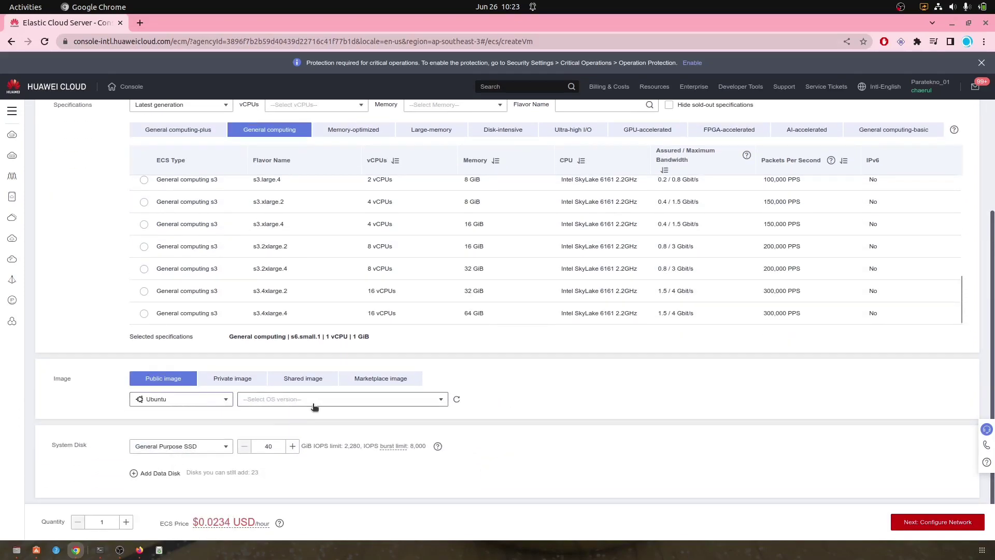
click(321, 404)
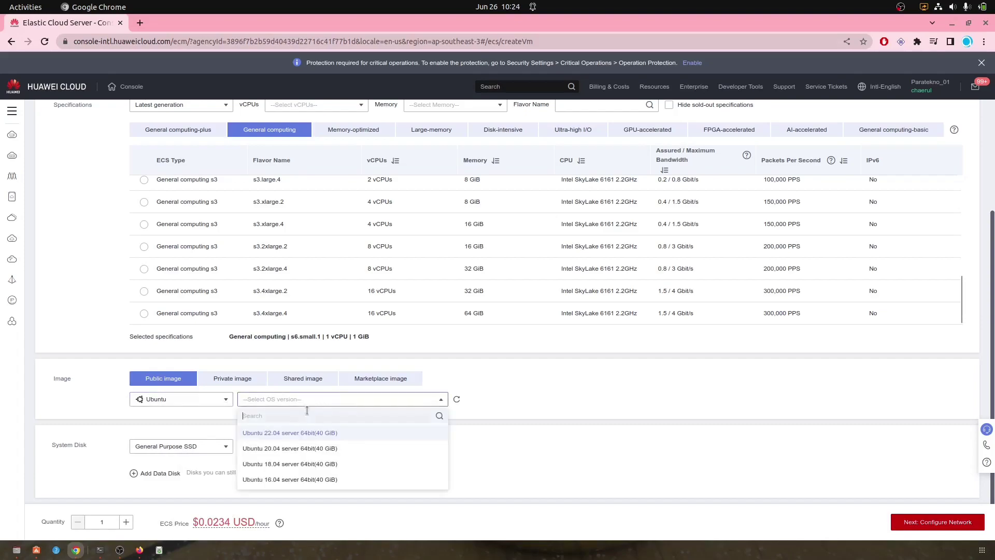
click(300, 446)
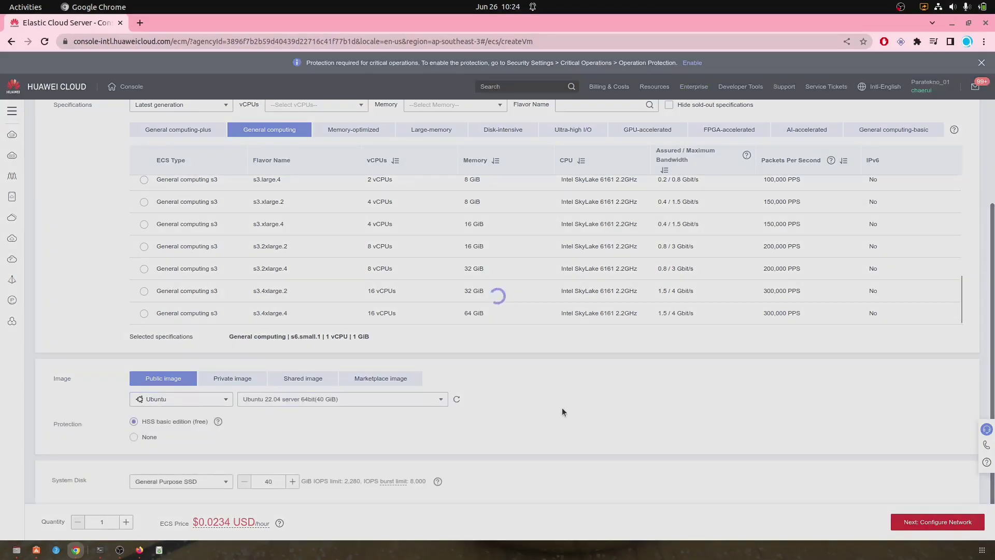
scroll(554, 406, down, 1)
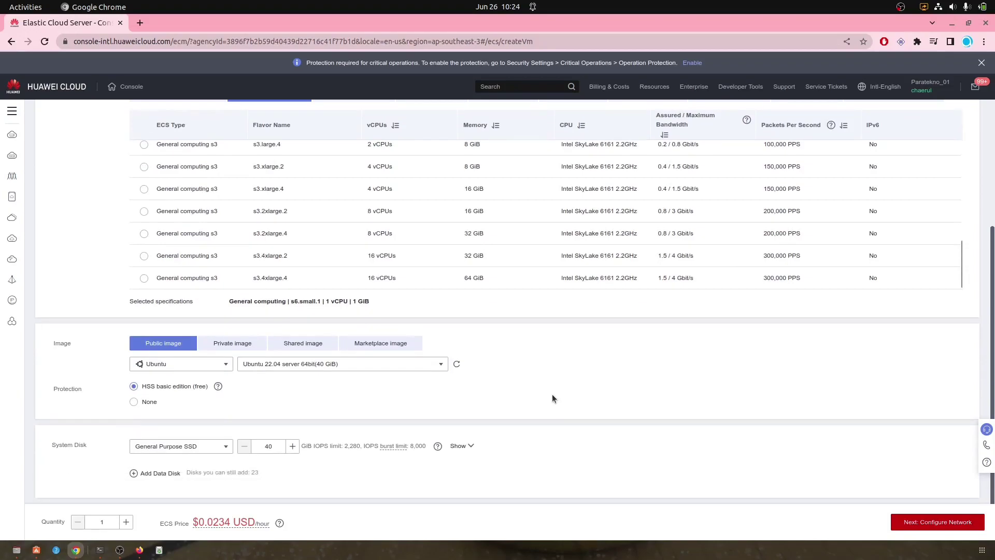
click(922, 522)
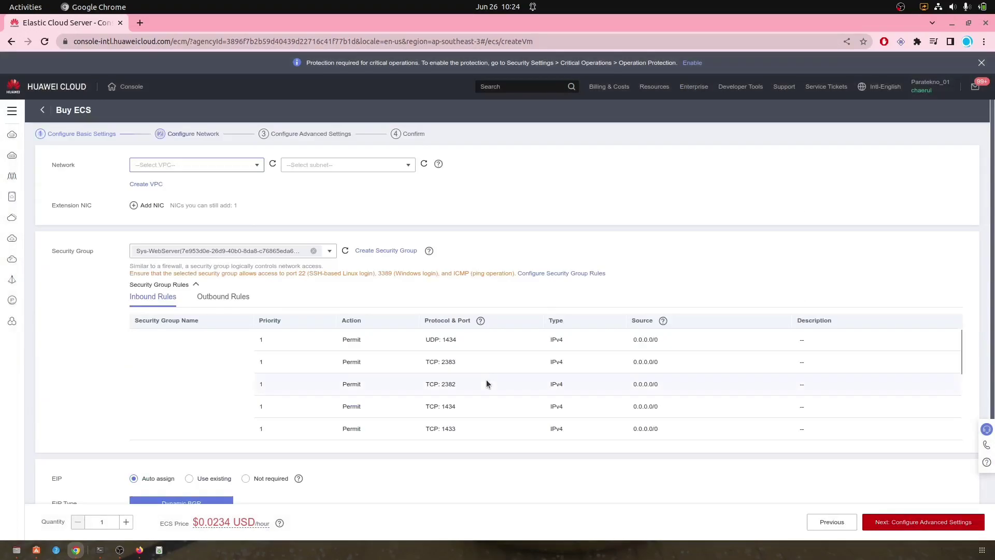
Step: Place the server in VPC vpc-aps-01 and subnet subnet-aps-01
click(242, 167)
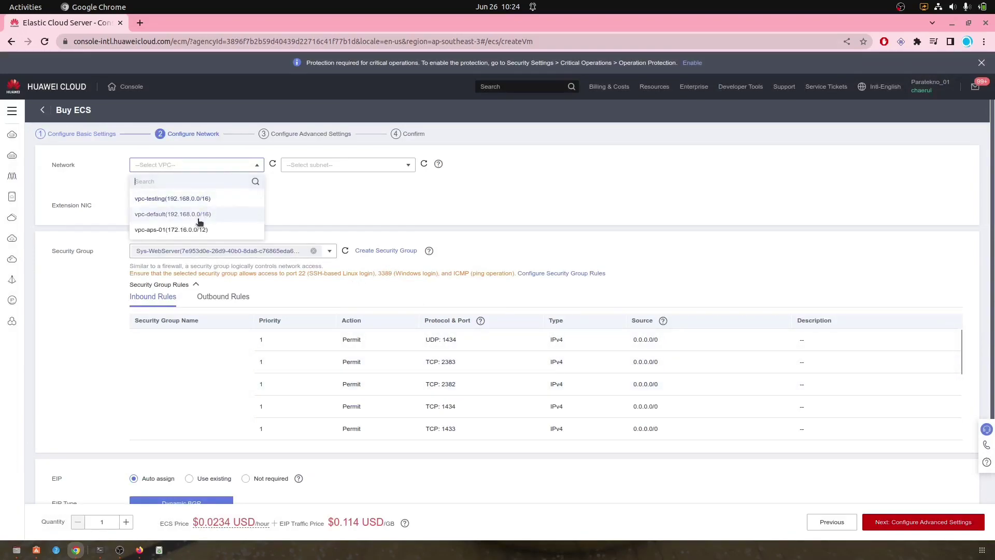
click(211, 230)
click(335, 167)
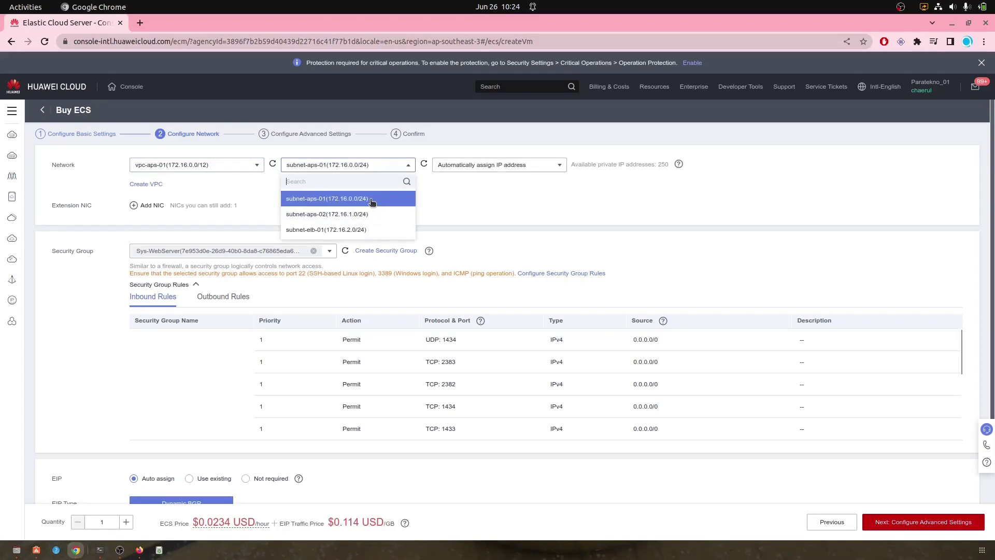
click(372, 201)
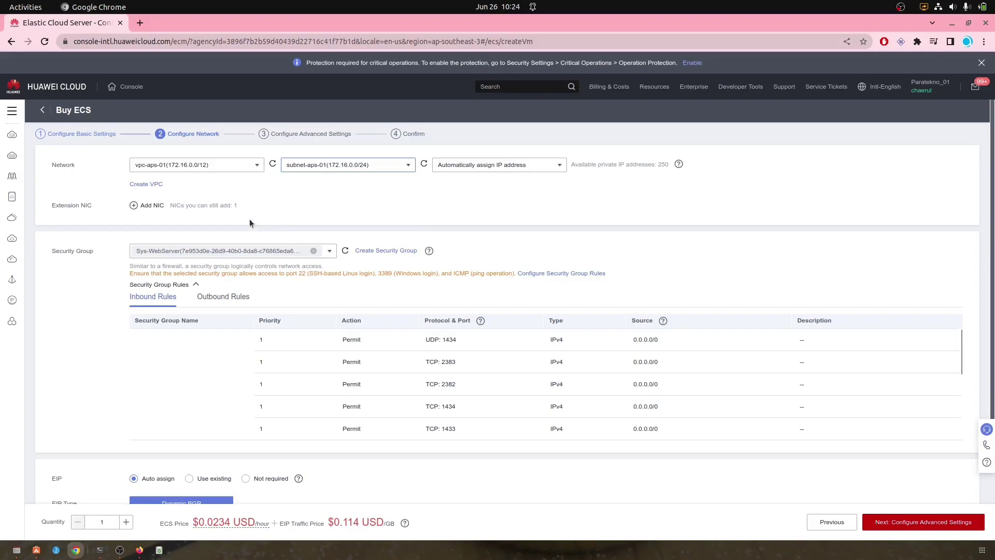
Step: Set the EIP bandwidth to 100 Mbit/s and continue to advanced settings
scroll(249, 222, down, 3)
scroll(255, 251, down, 3)
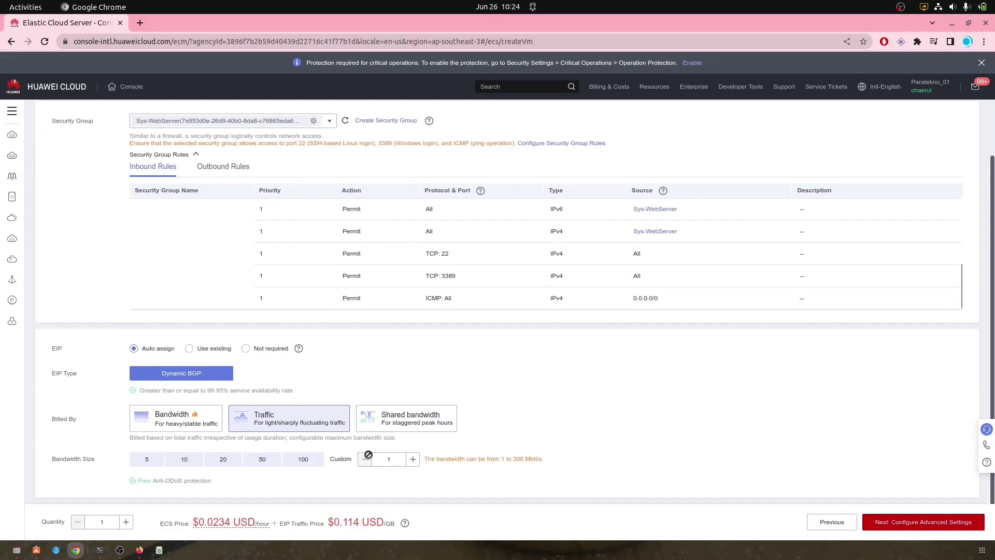
click(317, 459)
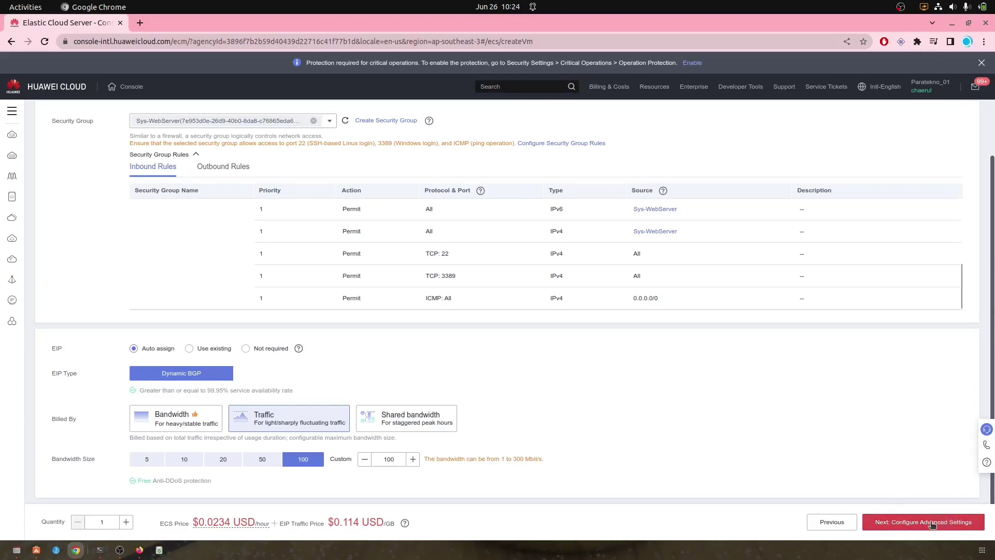
scroll(781, 427, up, 3)
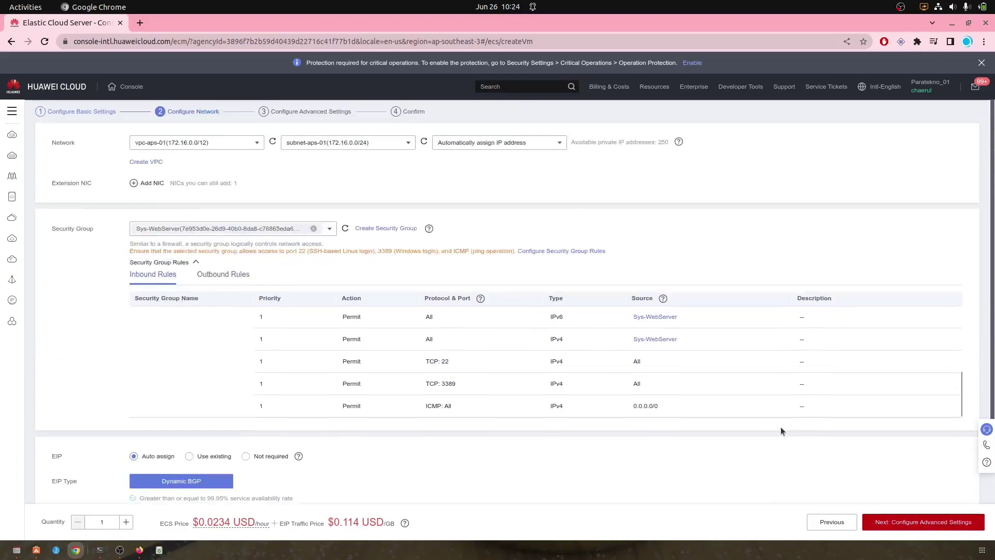
scroll(808, 431, up, 3)
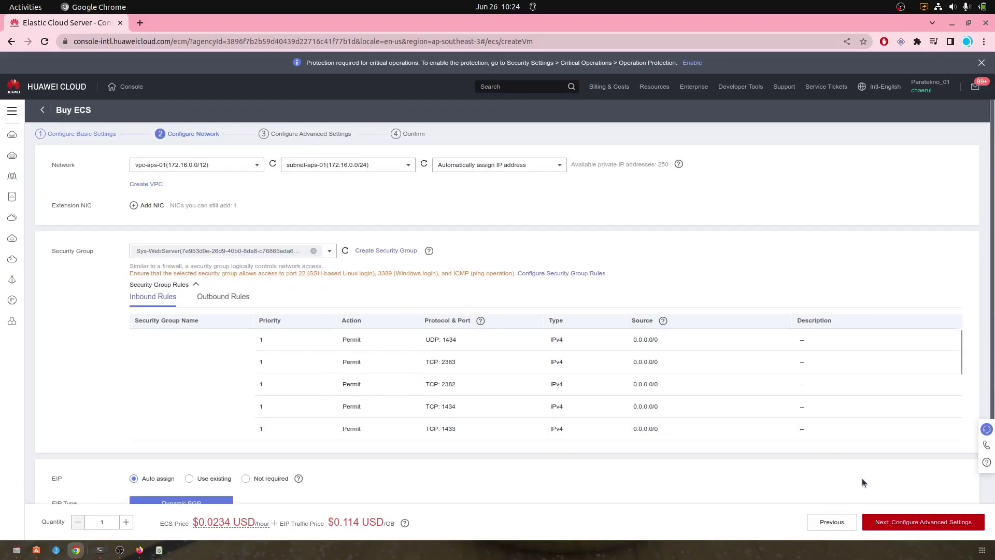
click(898, 520)
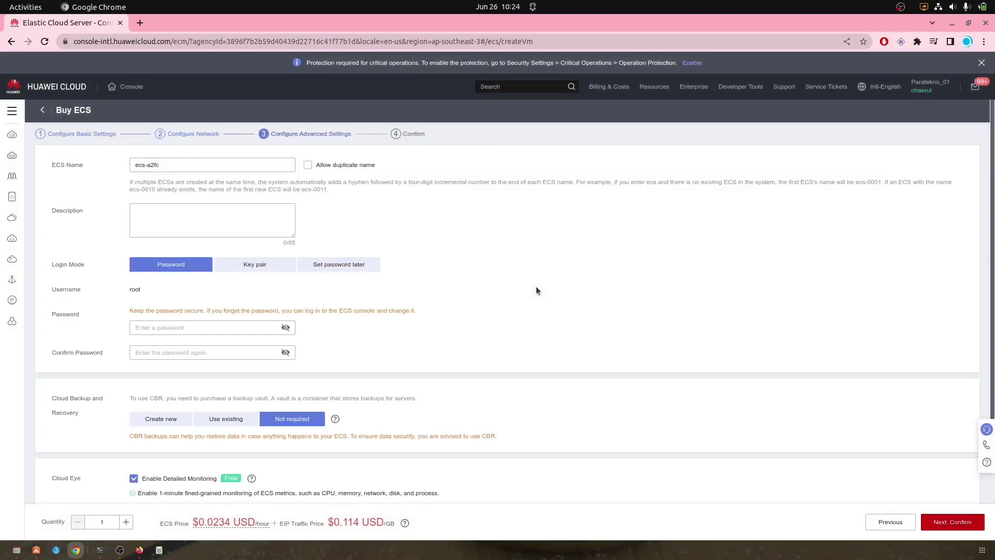
Step: Enter the root login password for ecs-a2fc and confirm it
click(165, 328)
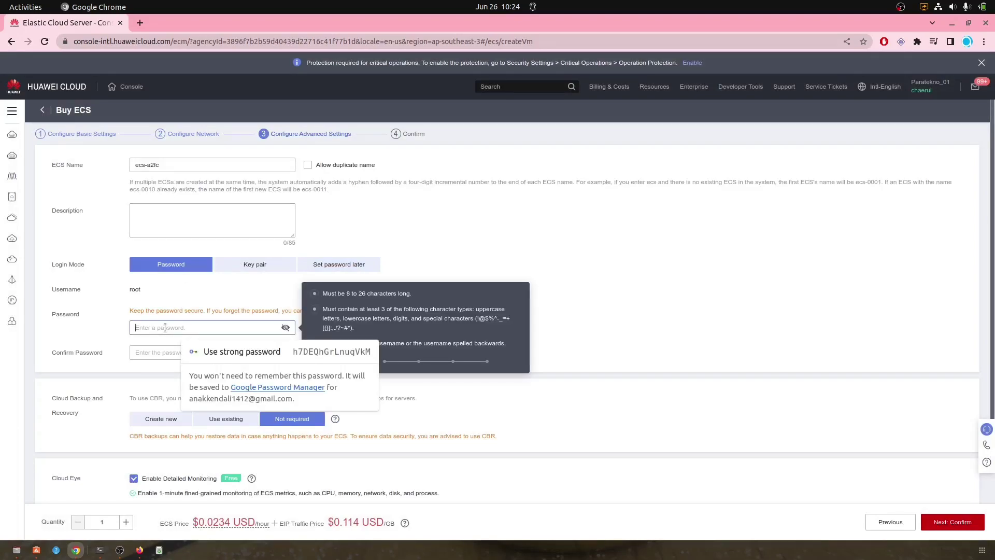
text(•••••••••)
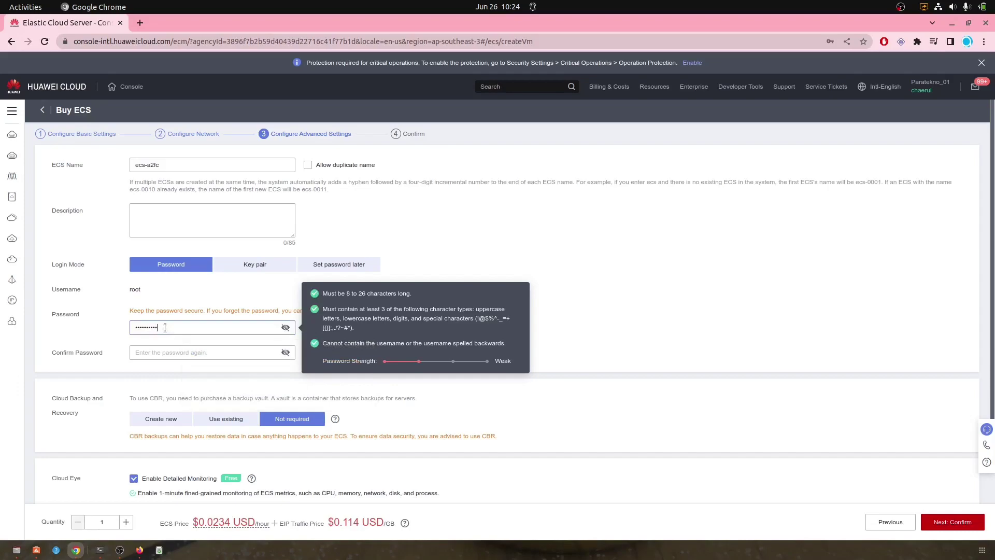
key(Tab)
text(••••••••••)
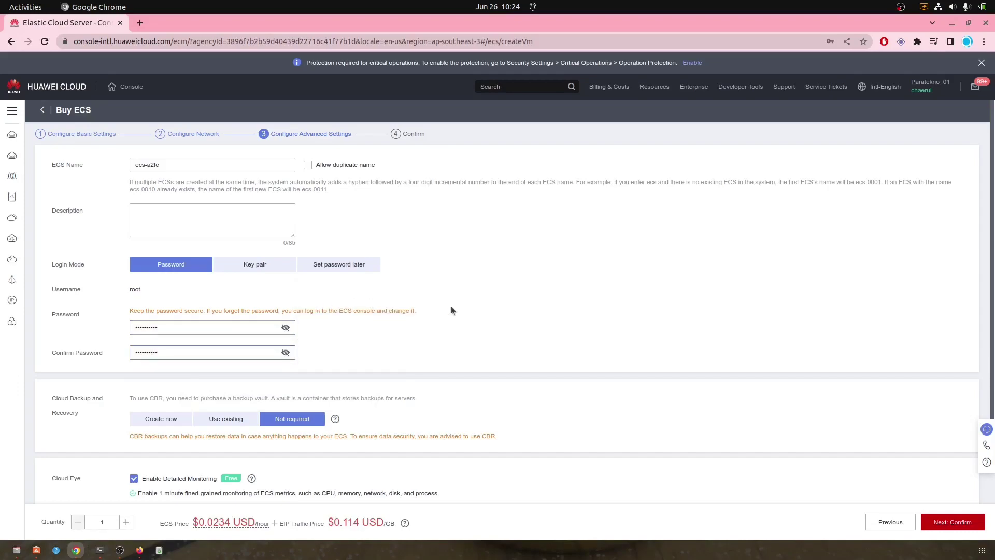
scroll(510, 320, down, 3)
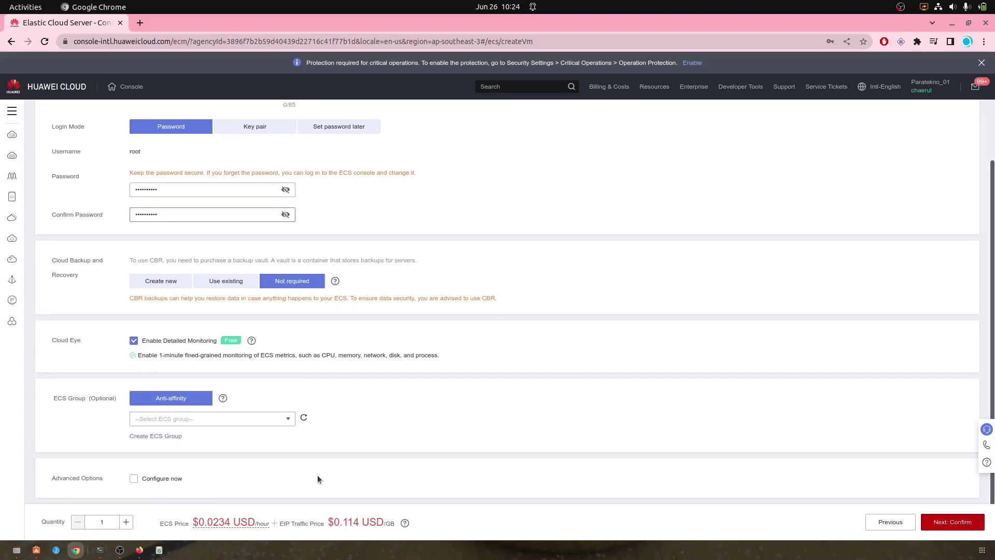
Step: Choose the 'default' enterprise project, accept the agreement, and submit the ecs-a2fc order
click(946, 525)
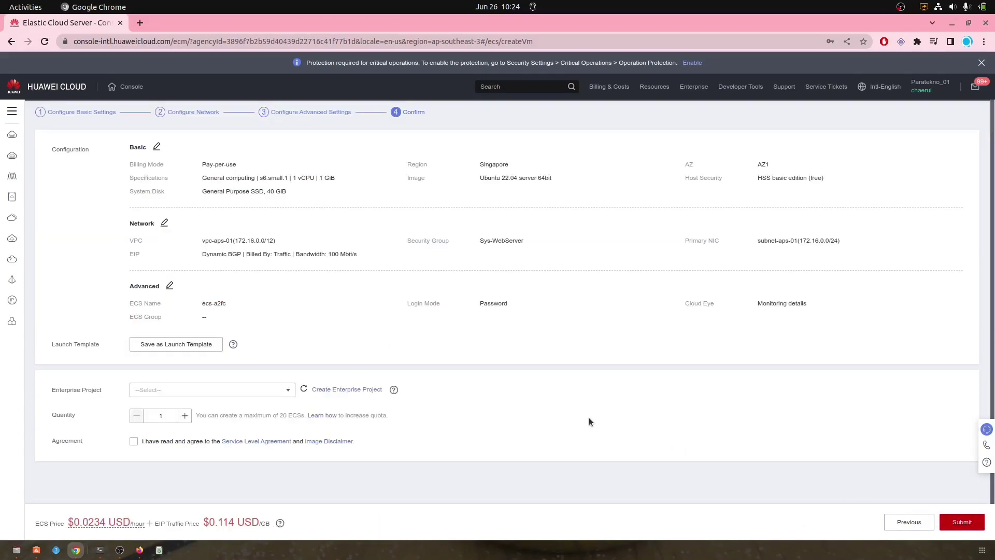
click(164, 401)
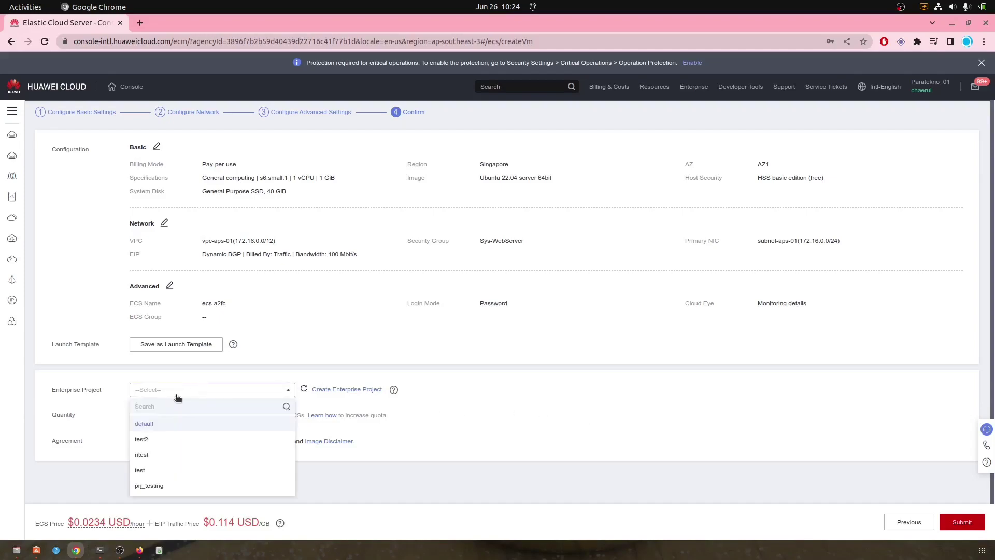
click(149, 422)
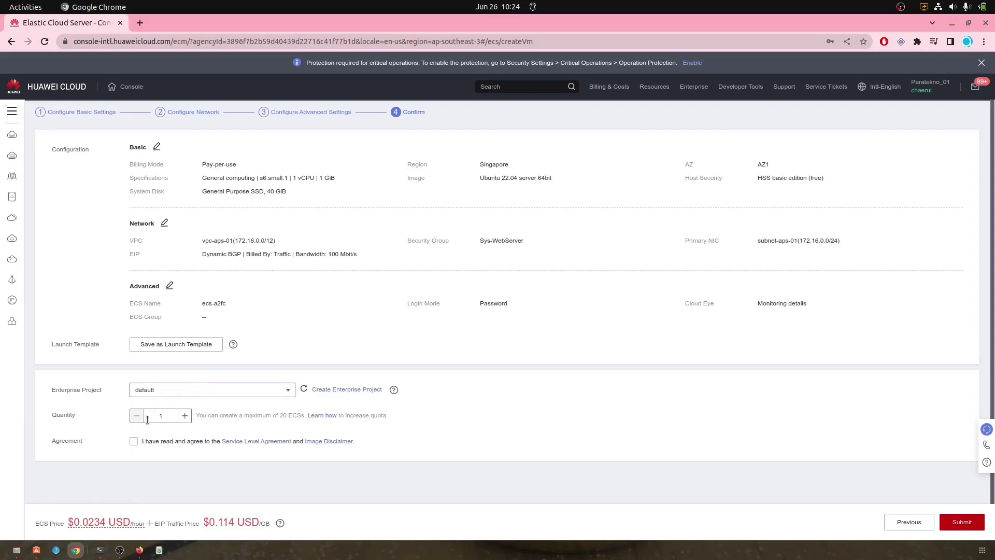
click(134, 441)
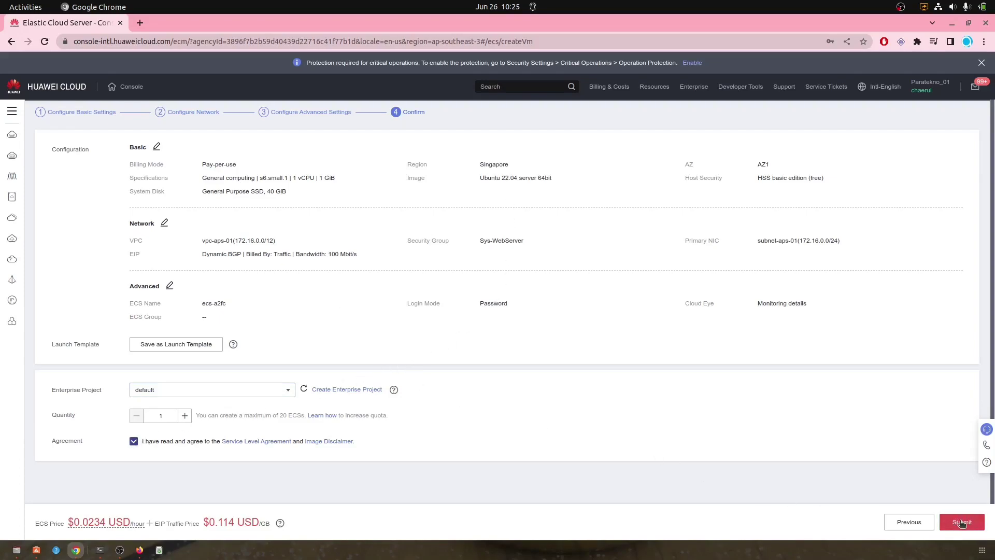
click(962, 523)
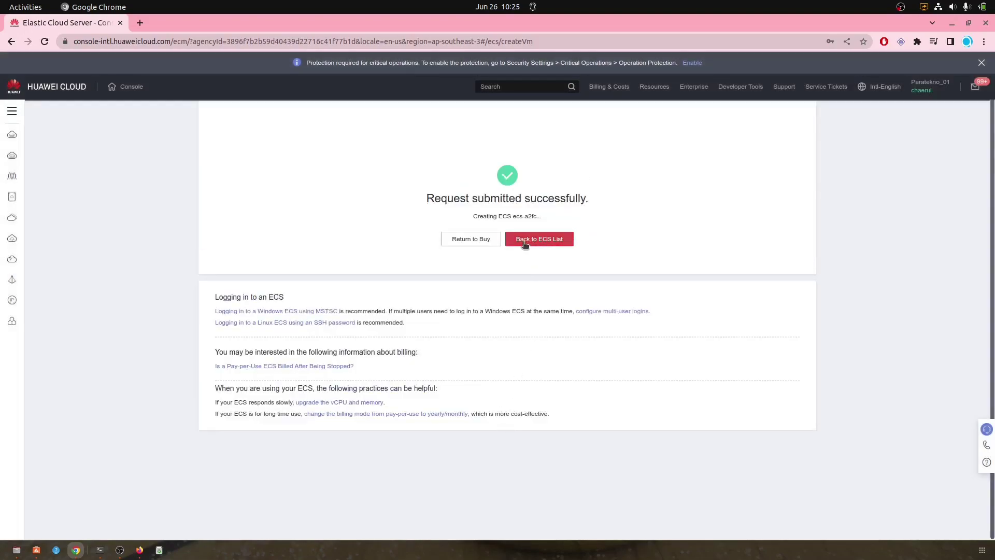
Step: Go to the Virtual Private Network service via a 'vpn' search and start buying a VPN gateway
click(518, 240)
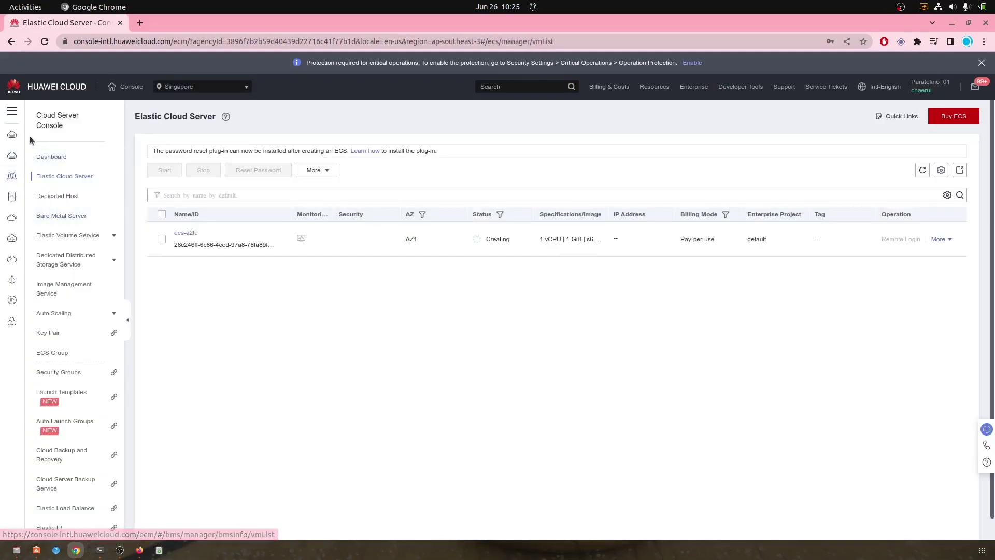
click(14, 115)
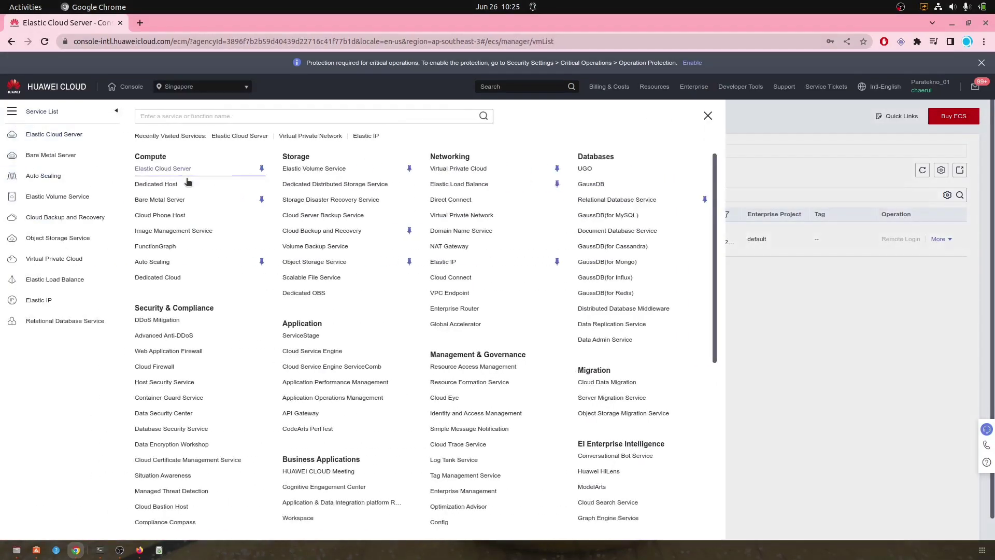
click(195, 116)
text(vpn)
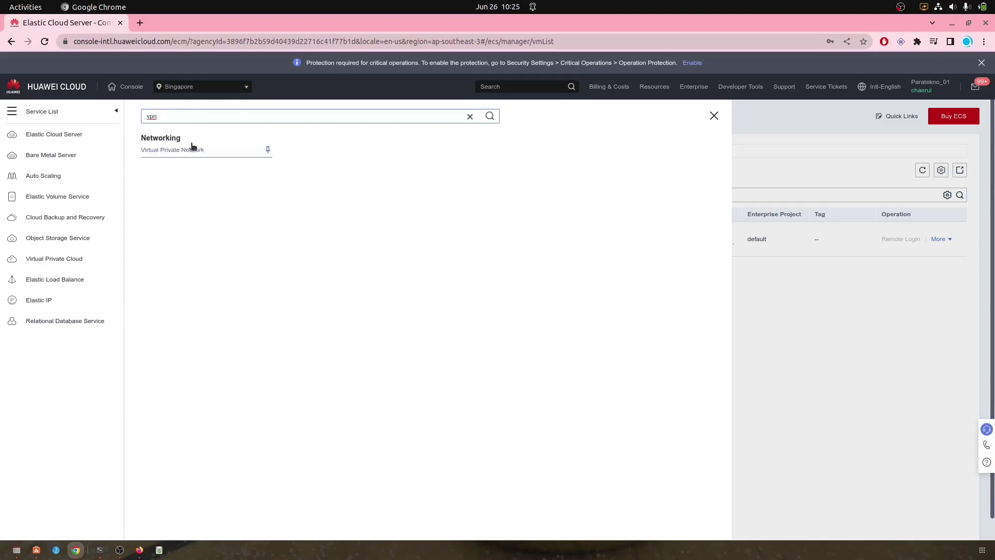
click(192, 148)
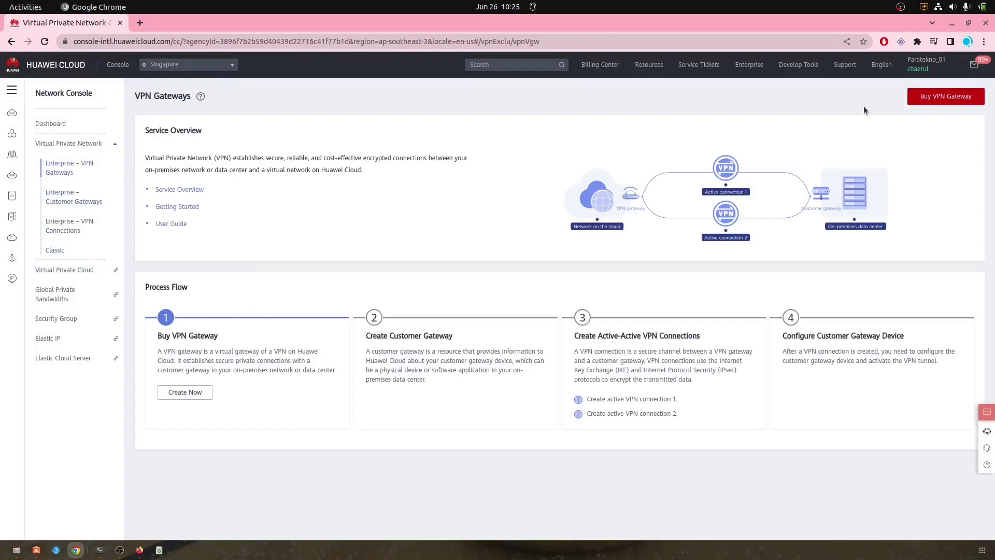
click(925, 99)
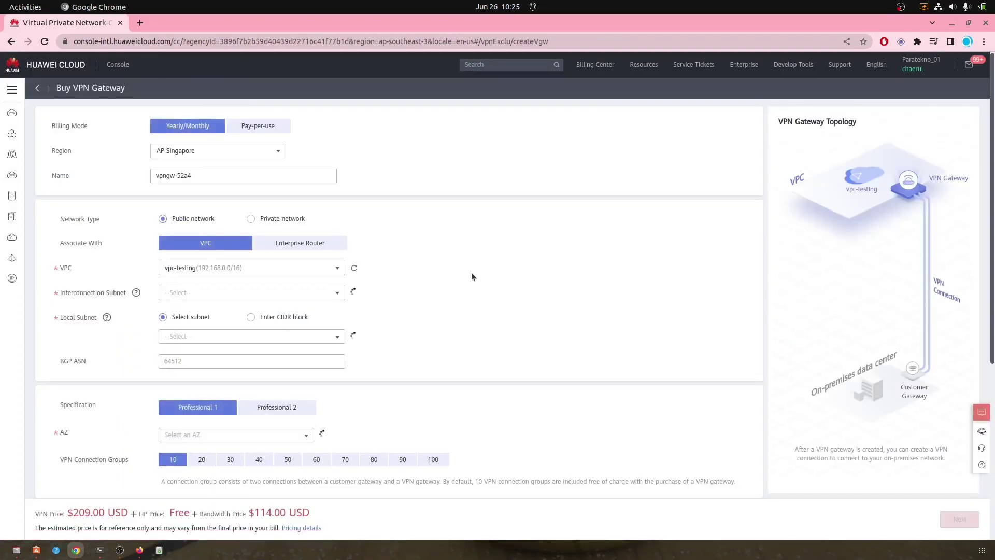
Step: Switch the gateway to pay-per-use billing and name it vpngw-sgp-01
click(257, 125)
click(217, 175)
key(BackSpace)
key(BackSpace)
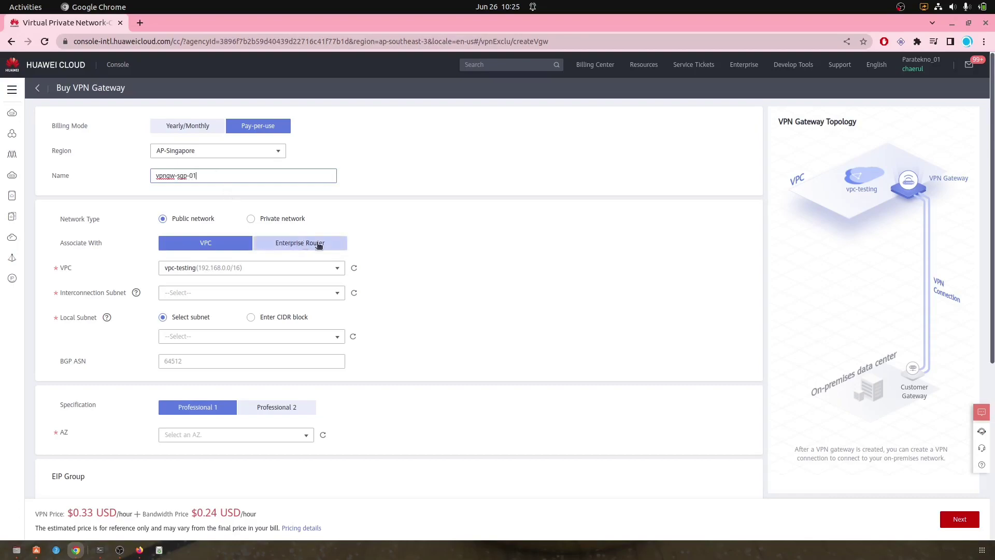
click(459, 242)
Step: Choose VPC vpc-aps-01 and keep only subnet-aps-01 as the local subnet
scroll(456, 241, down, 2)
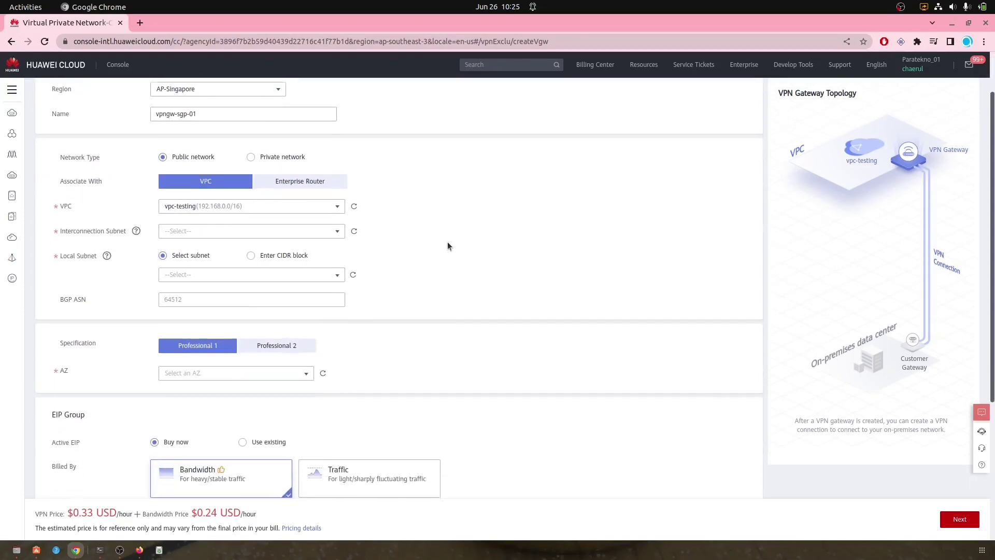
click(267, 206)
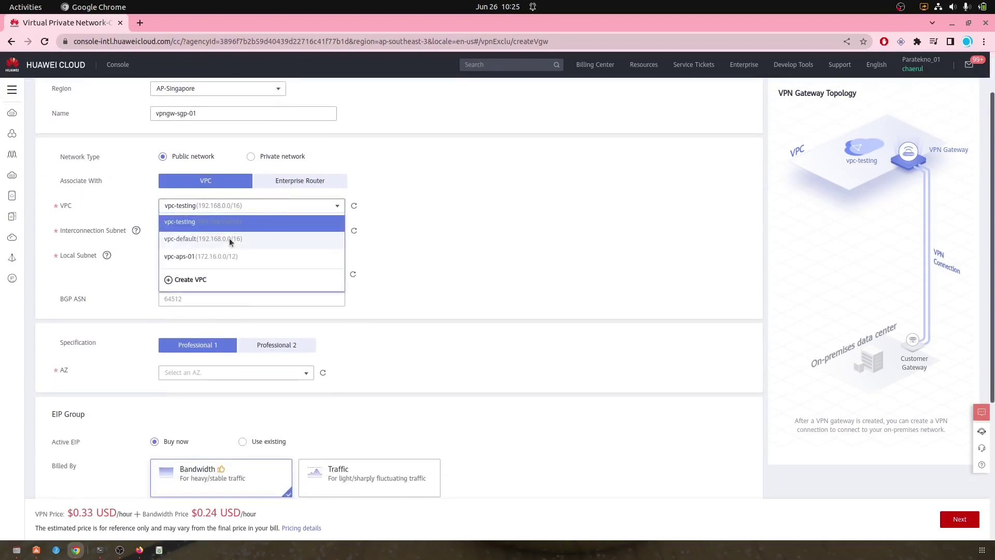
click(206, 256)
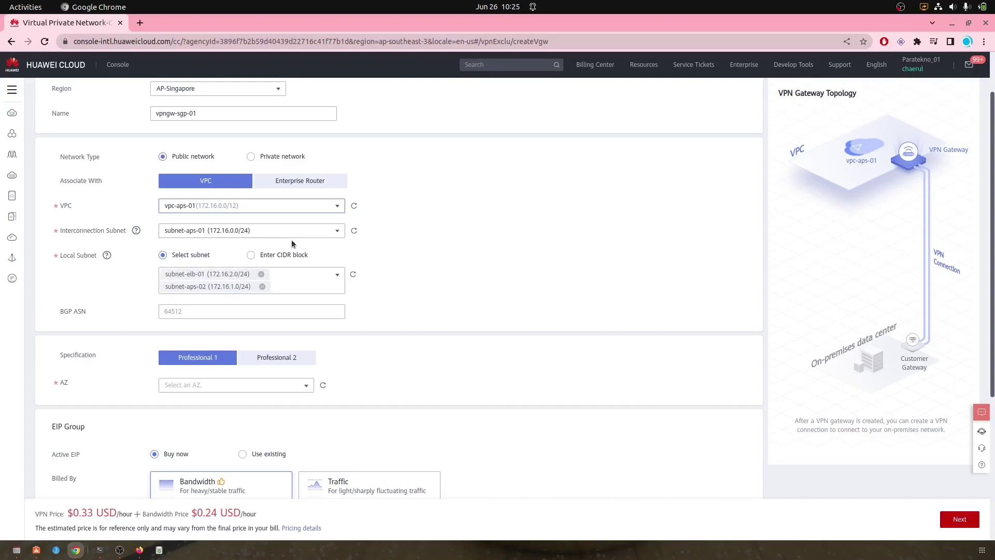
click(337, 275)
click(168, 318)
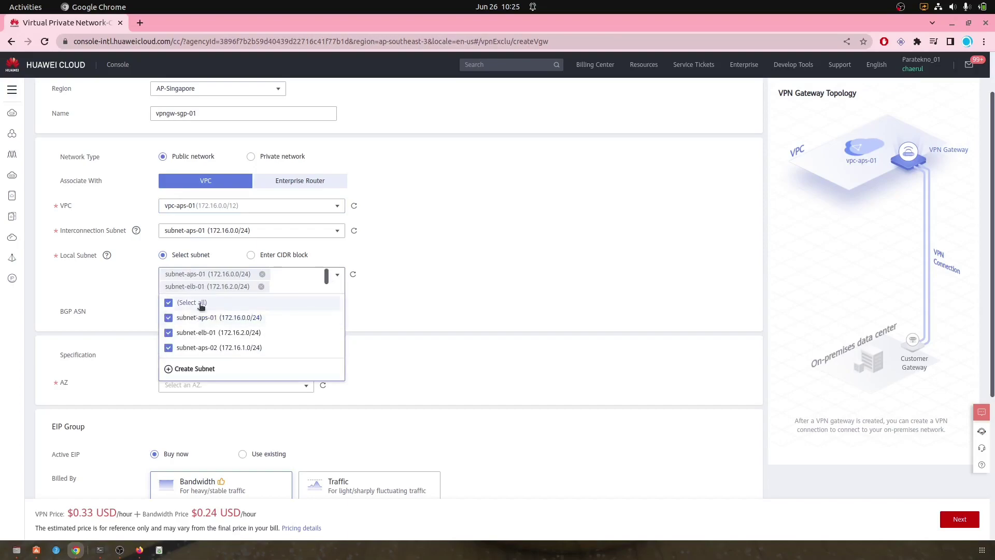
click(403, 288)
click(262, 287)
click(262, 287)
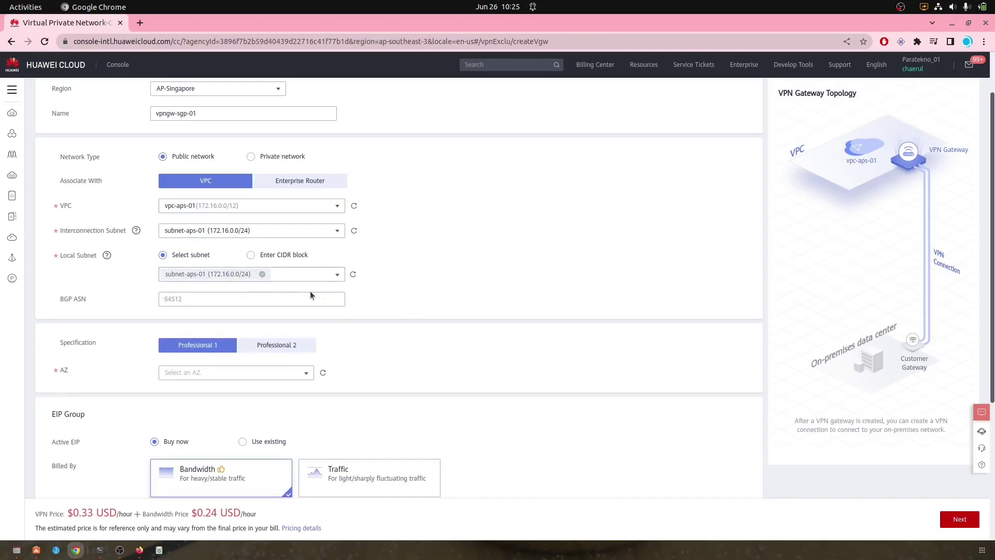
Step: Select availability zones AZ1 and AZ3 for the gateway
scroll(402, 288, down, 2)
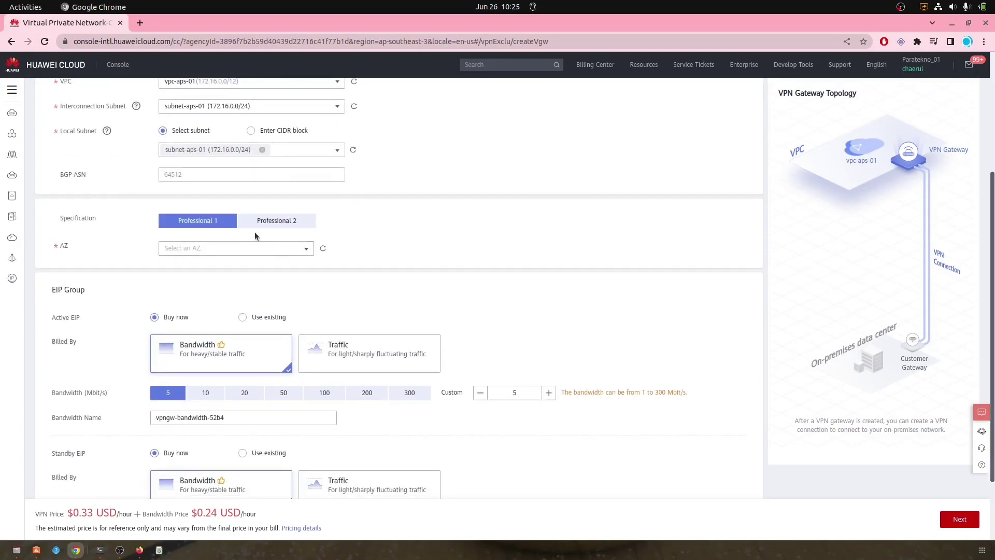
click(303, 248)
click(185, 265)
click(185, 280)
click(494, 232)
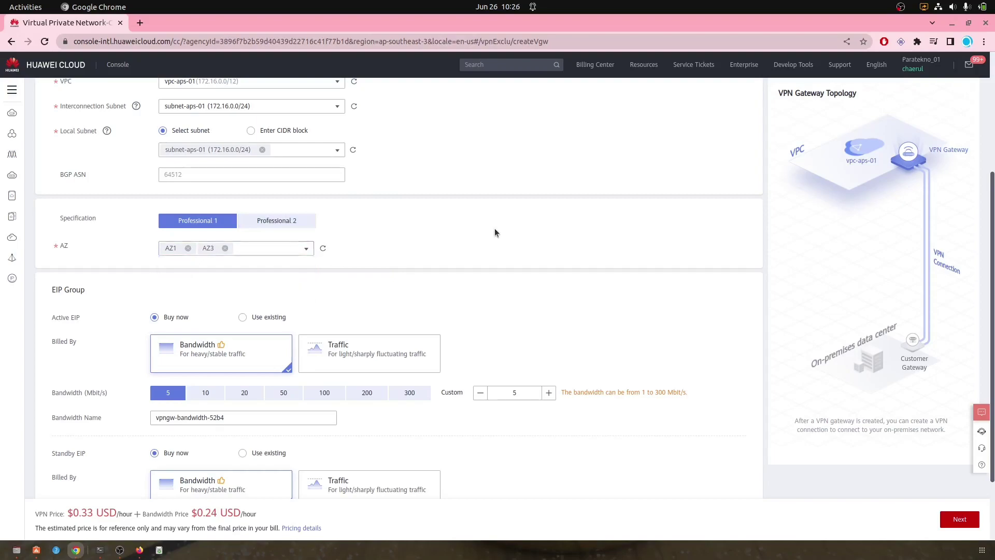
Step: Bill the active and standby EIPs by traffic at 300 Mbit/s each
scroll(420, 209, down, 2)
click(374, 266)
click(410, 305)
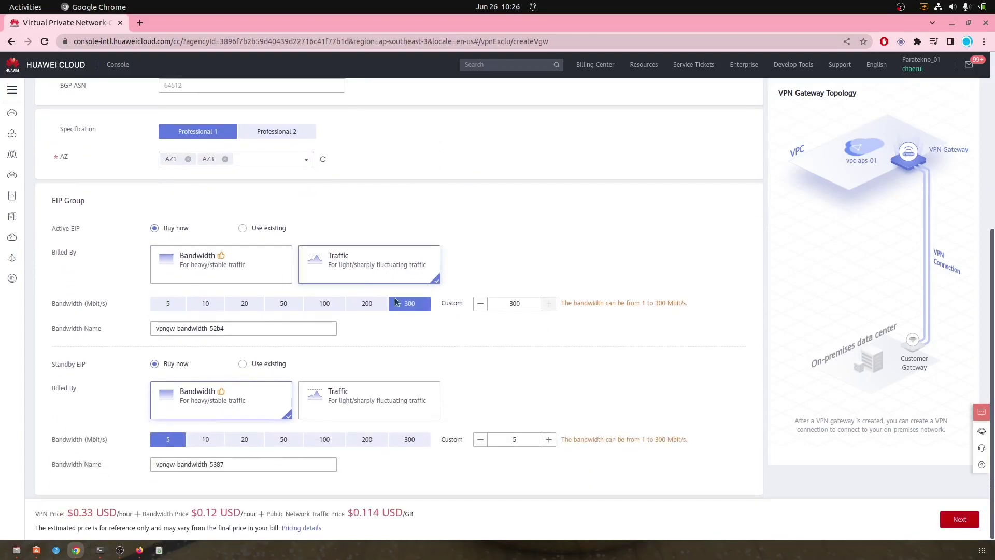
click(363, 396)
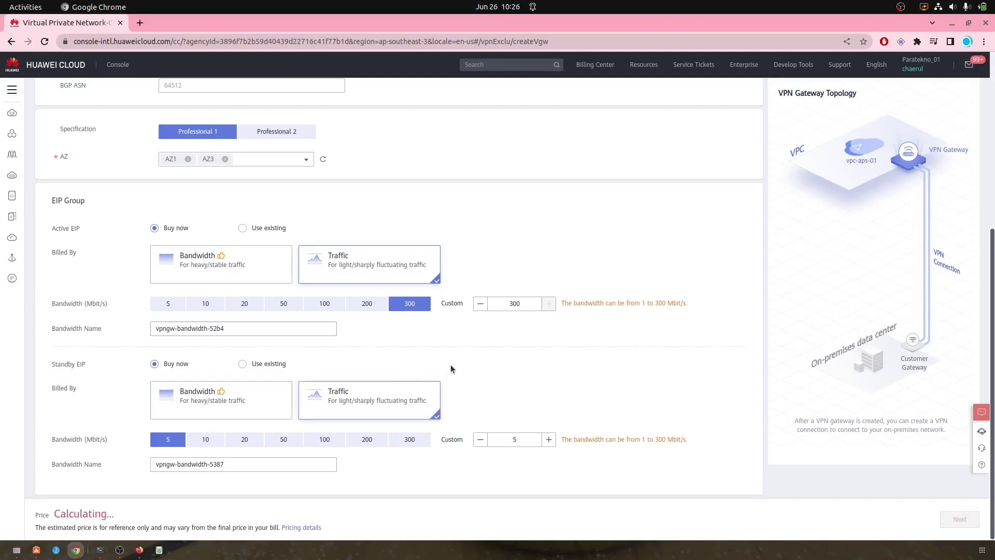
click(402, 443)
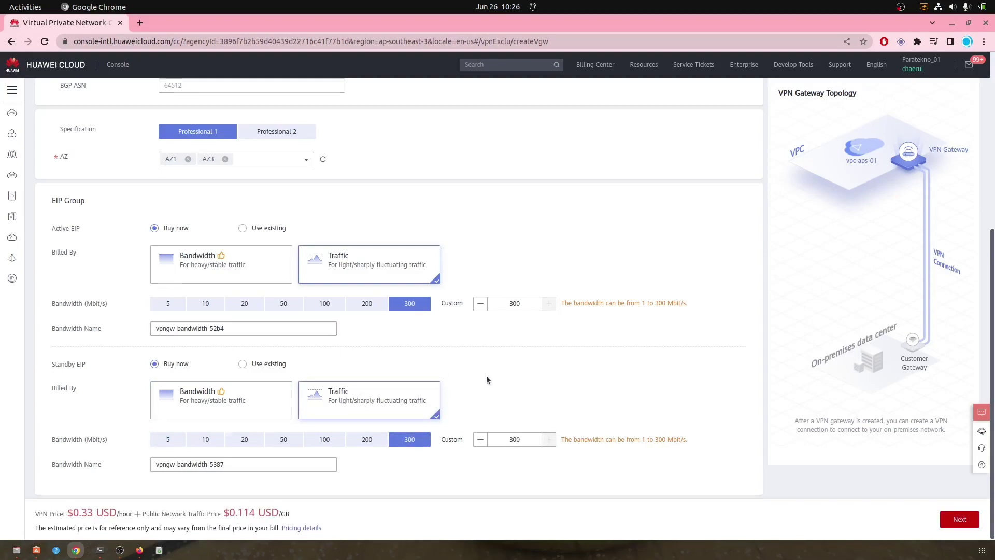
scroll(487, 375, up, 3)
scroll(487, 372, up, 3)
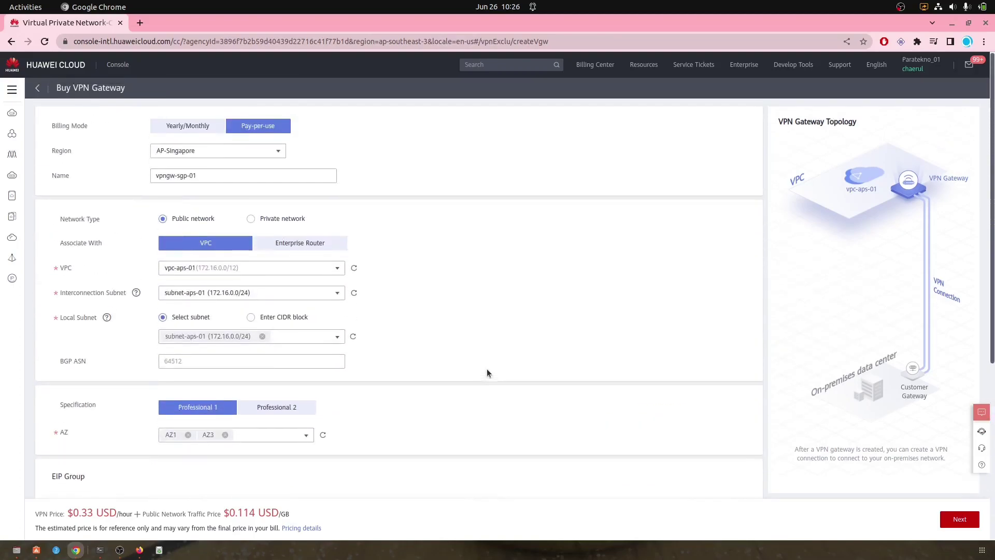
scroll(487, 369, down, 5)
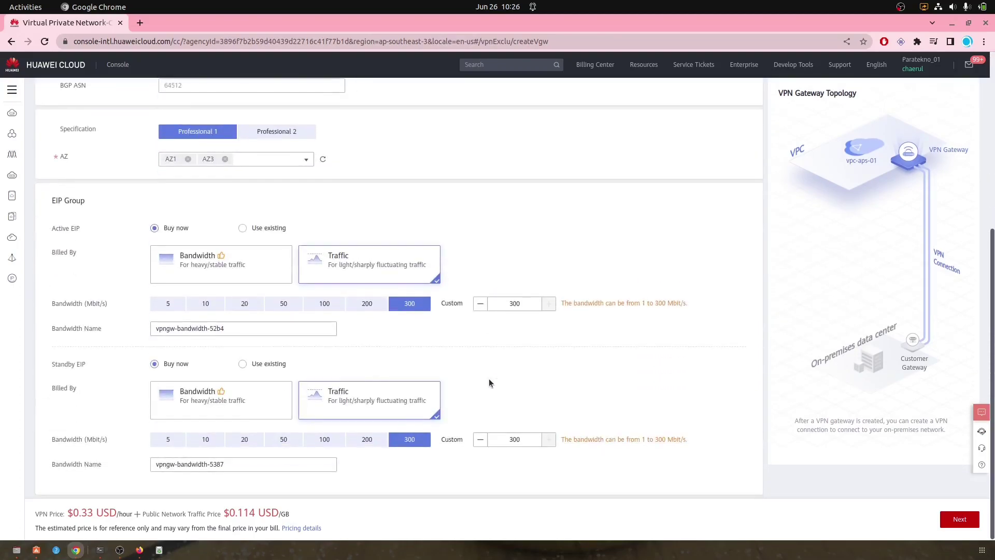
Step: Review and submit the vpngw-sgp-01 order, then select the console page URL
click(967, 525)
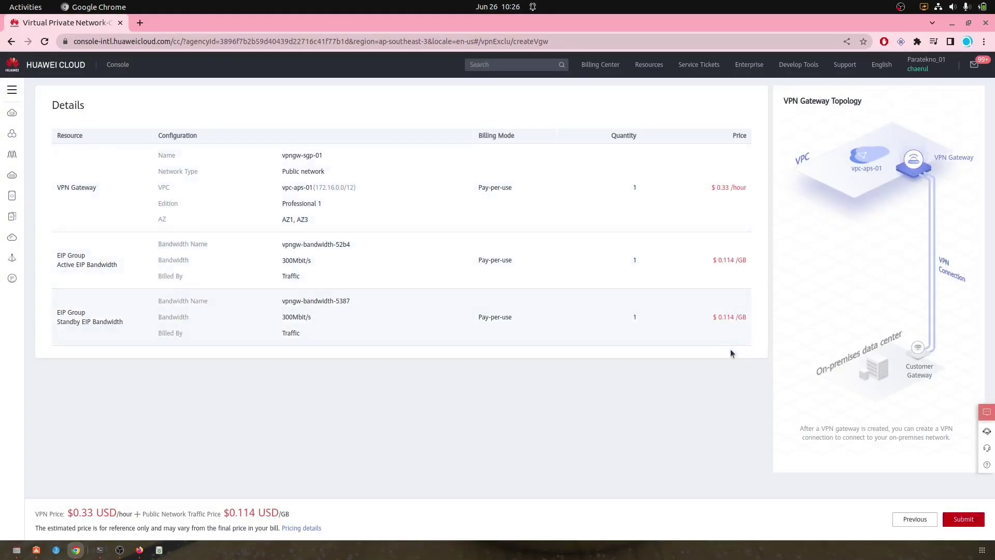
click(963, 519)
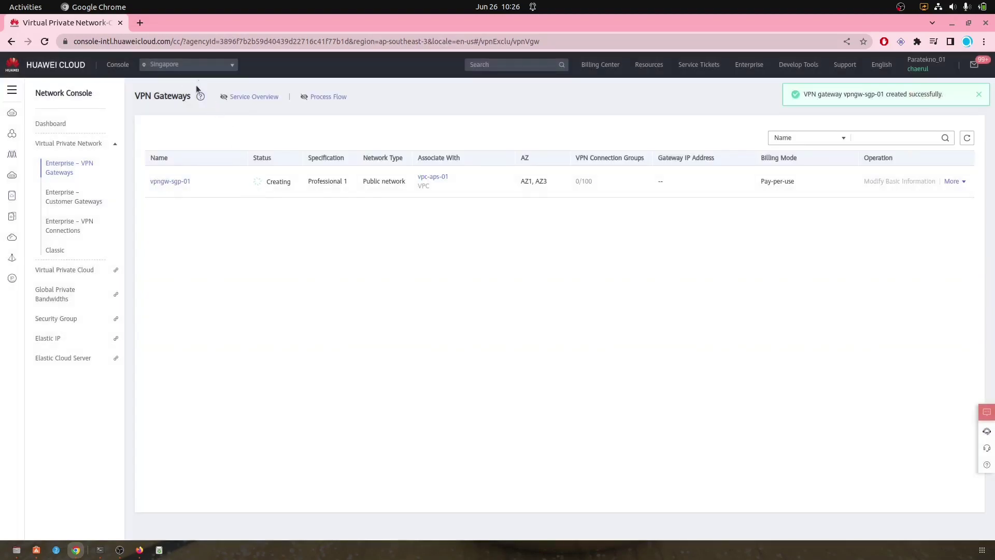
click(138, 43)
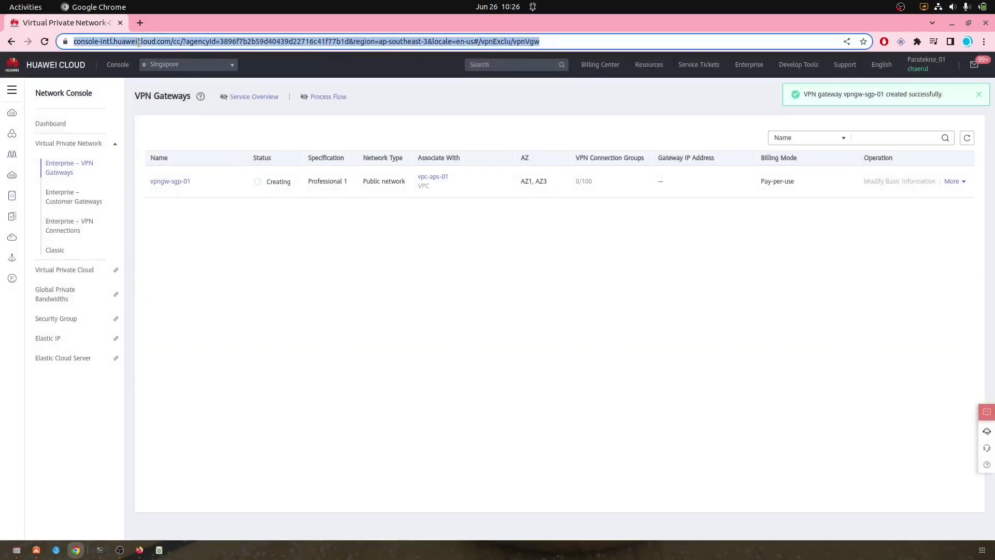
Step: Load the copied VPN gateways URL in a new browser tab
click(140, 23)
key(ctrl+v)
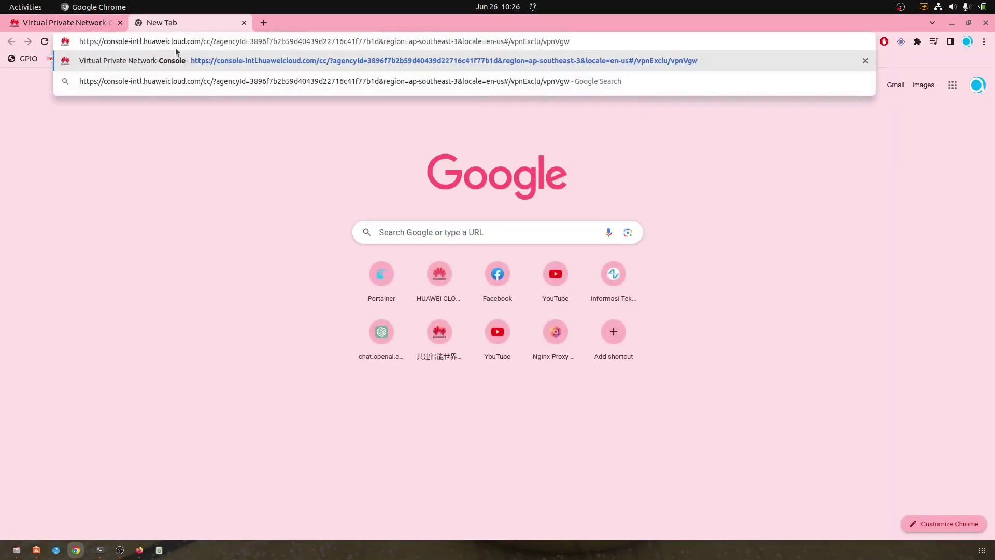
key(Return)
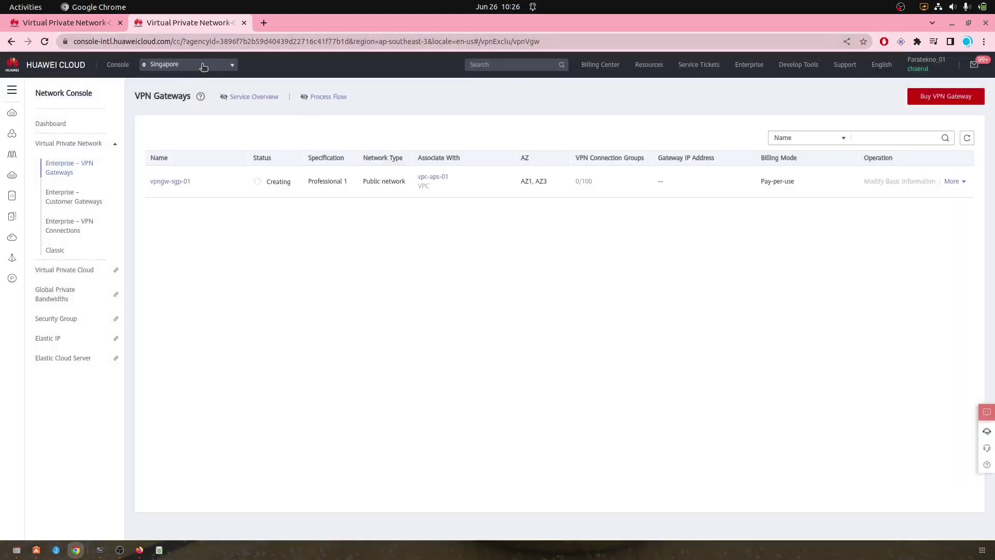
Step: Switch the region to Jakarta and start buying a VPN gateway
click(203, 66)
click(188, 193)
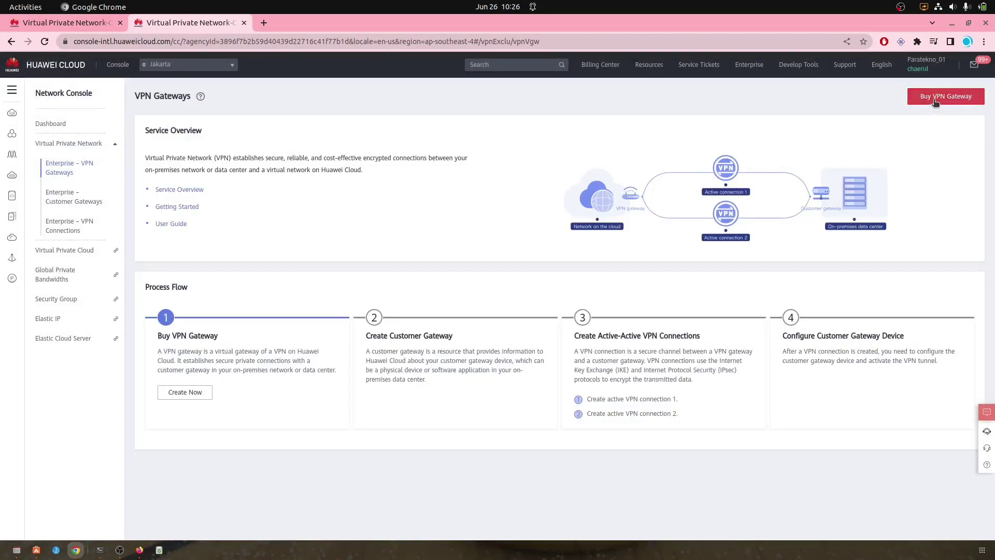
click(935, 103)
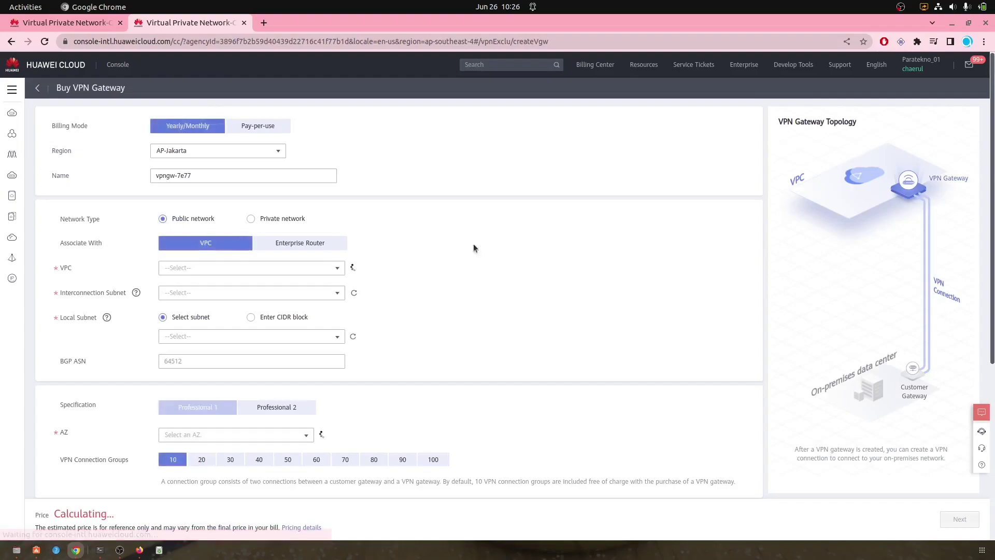
Step: Choose pay-per-use billing and tick subnet-ca01 as the local subnet
click(262, 127)
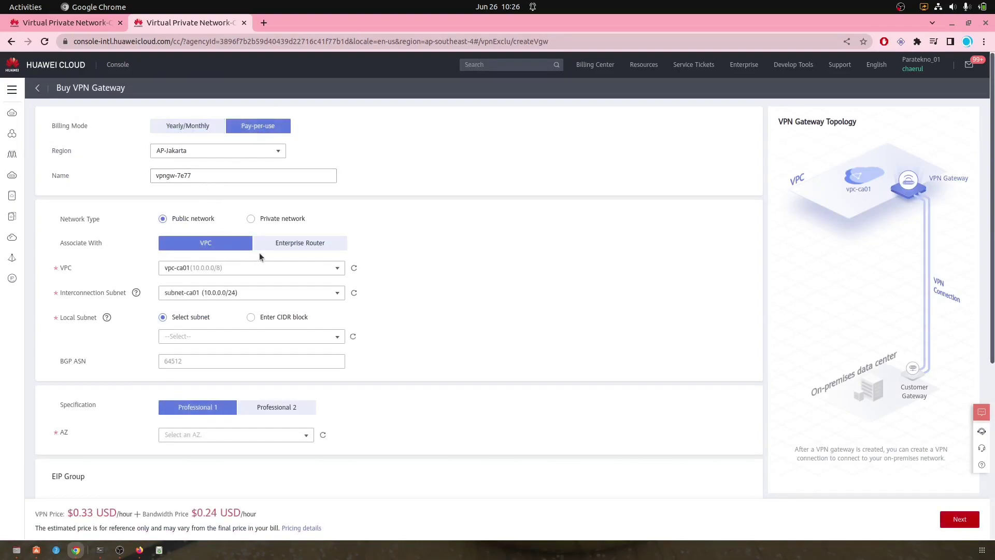
scroll(490, 307, down, 2)
click(223, 280)
click(224, 305)
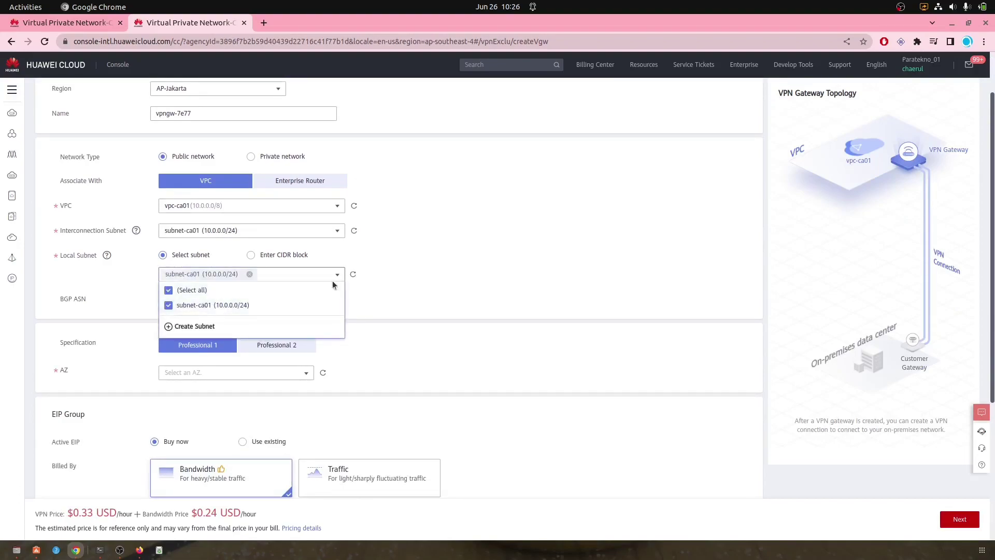
click(458, 289)
Step: Add availability zones AZ2 and AZ1 to the gateway
scroll(426, 281, down, 4)
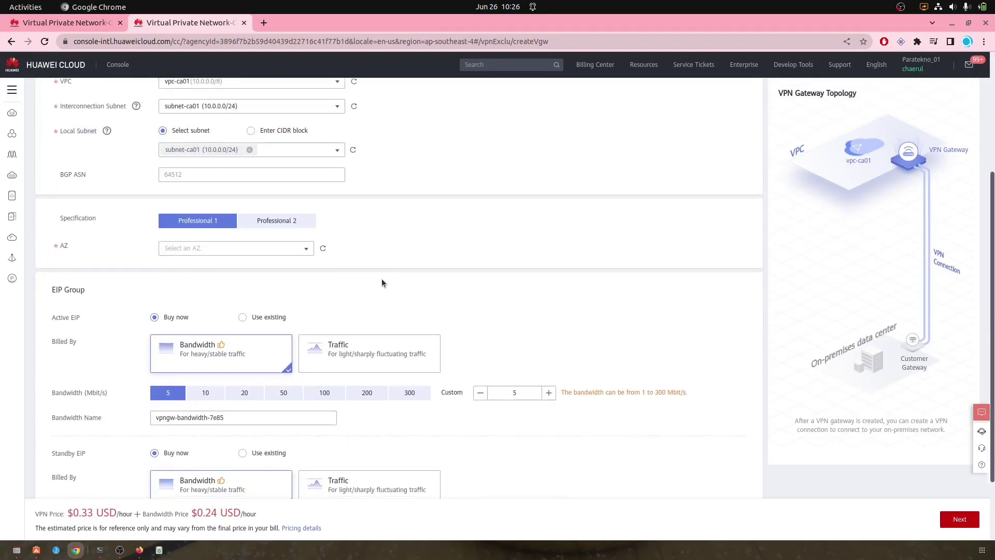
click(269, 249)
click(195, 279)
click(196, 279)
click(347, 262)
Step: Bill both EIPs by traffic at 300 Mbit/s, then review and submit the order
scroll(419, 244, down, 3)
click(369, 260)
click(414, 305)
click(418, 402)
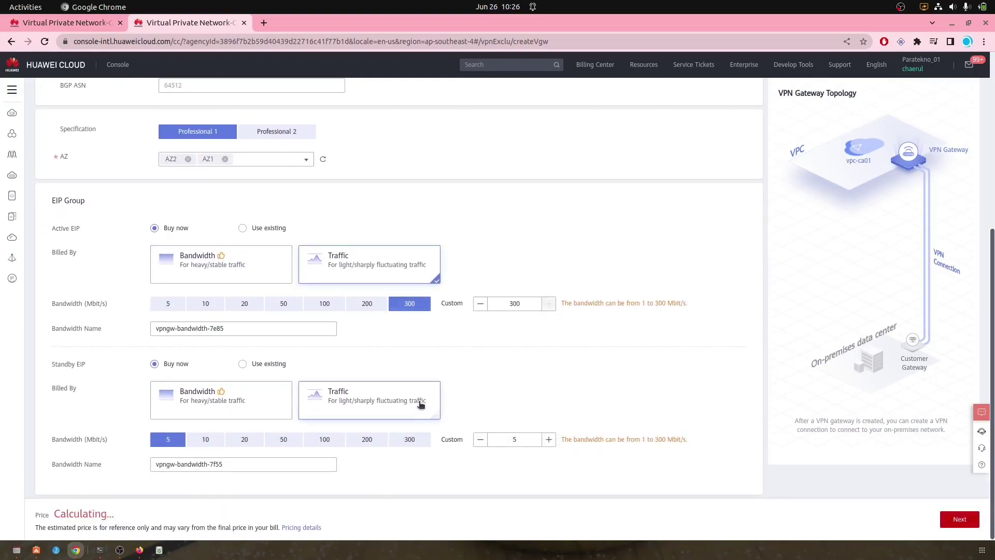
click(413, 441)
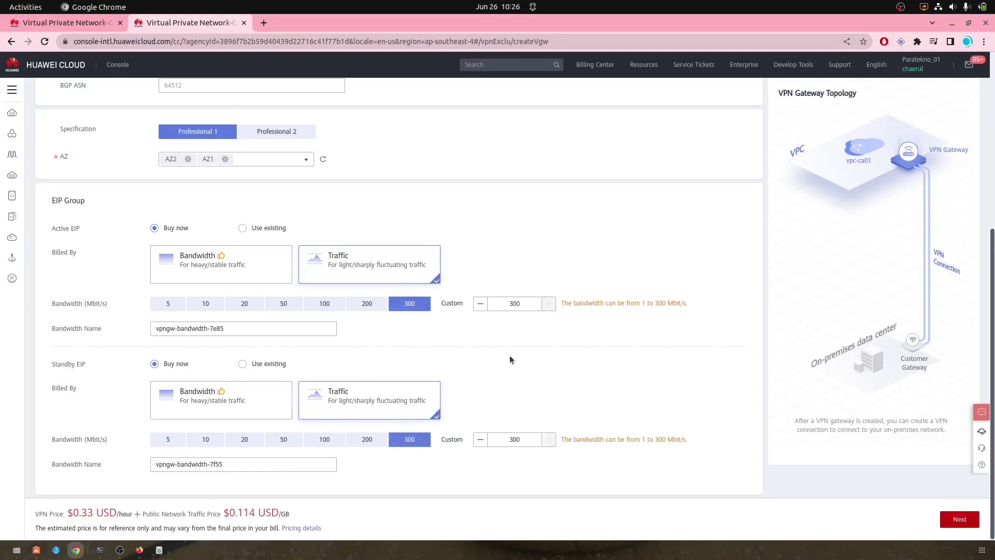
scroll(508, 356, up, 5)
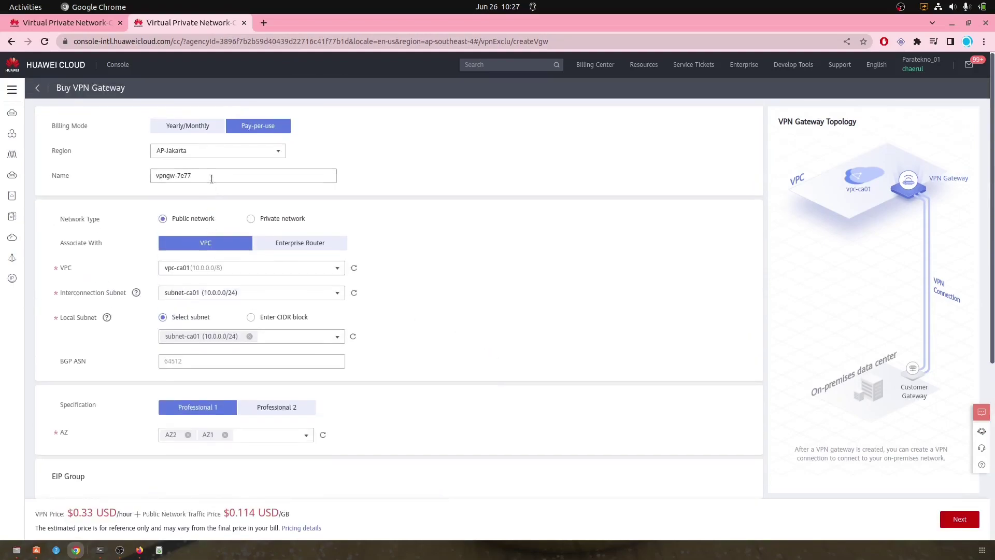
scroll(462, 260, down, 5)
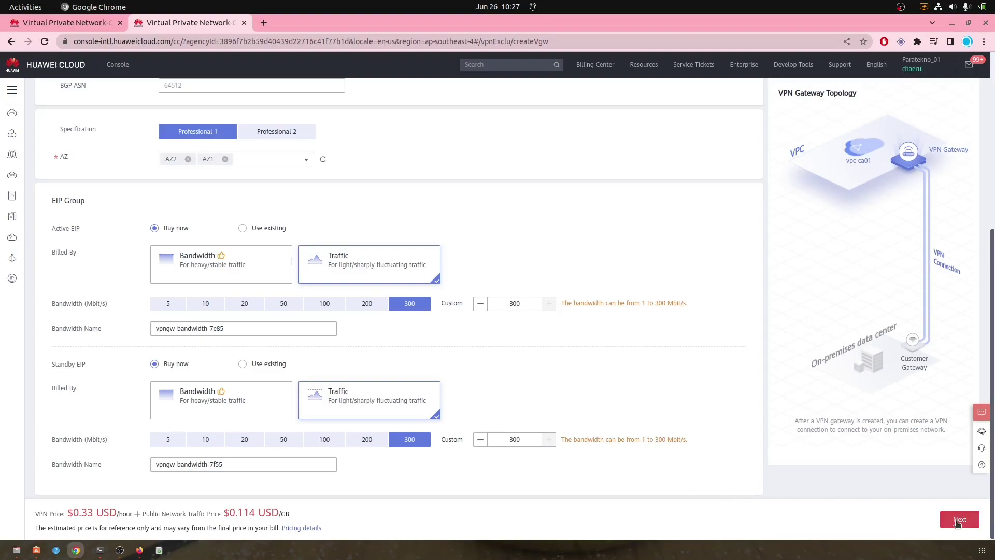
click(958, 522)
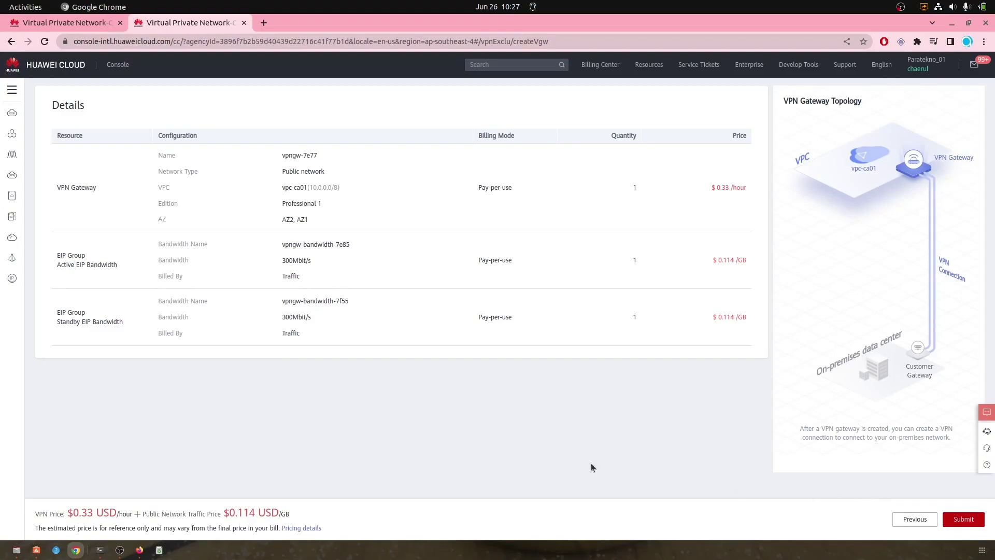
click(963, 519)
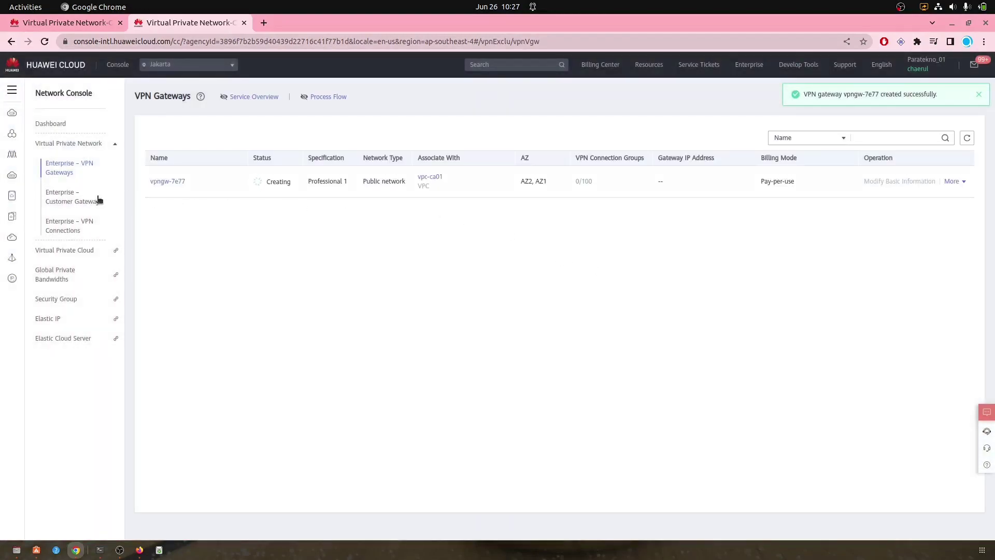
Step: Alternately refresh the Singapore and Jakarta gateway lists while both show Creating
click(63, 24)
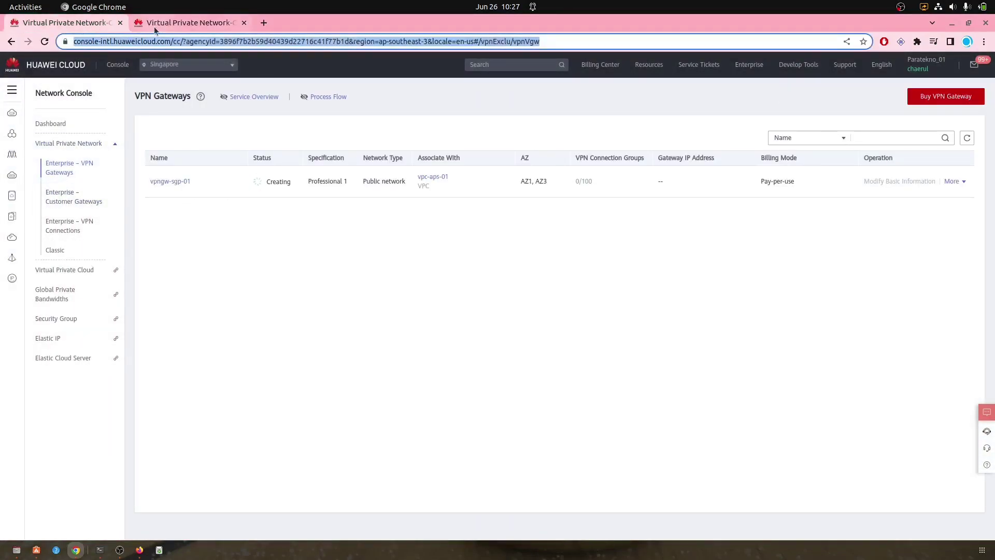
click(966, 138)
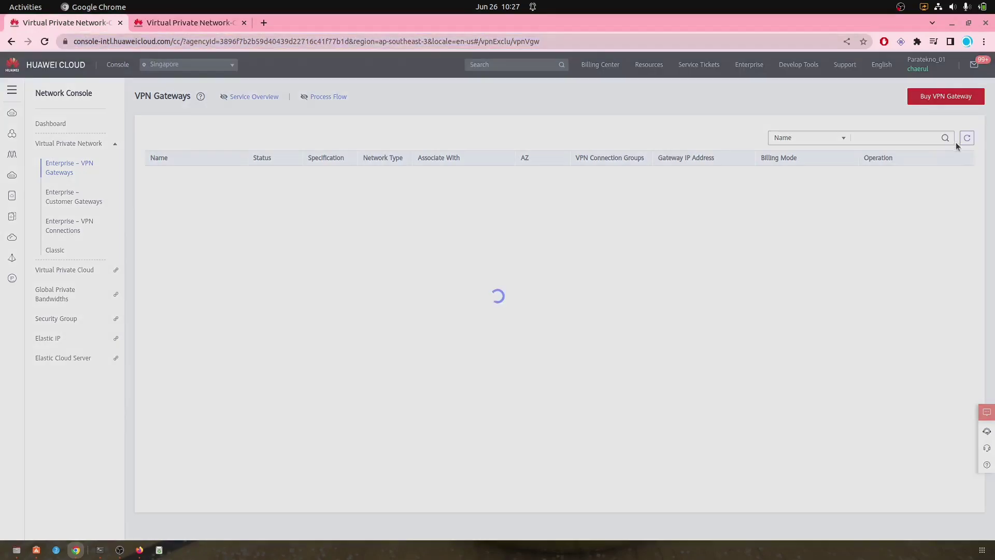
click(185, 24)
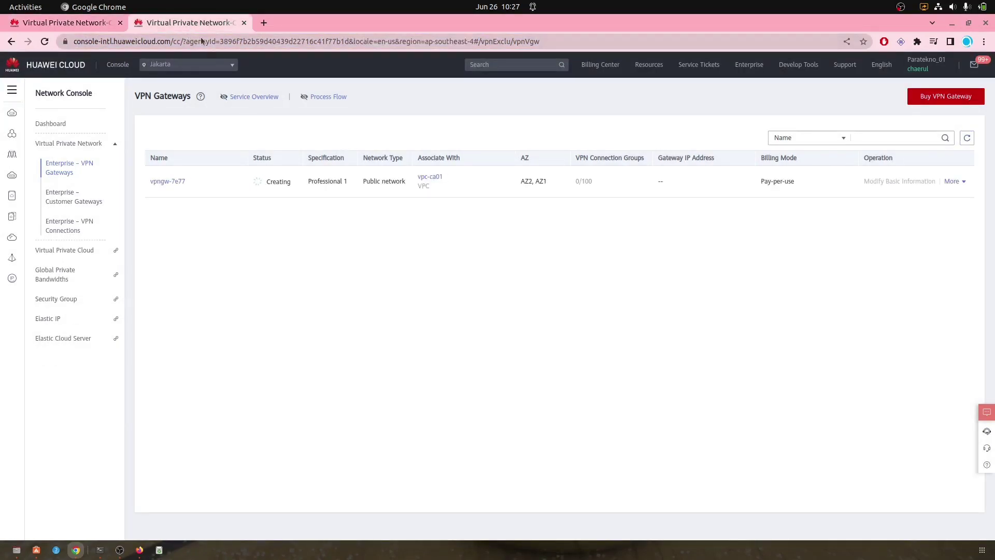
click(967, 138)
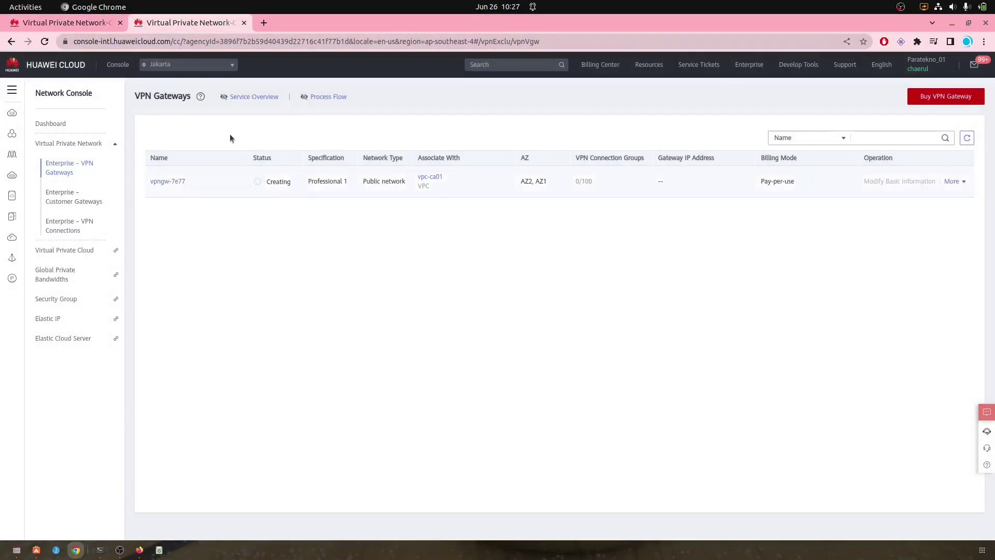
click(83, 24)
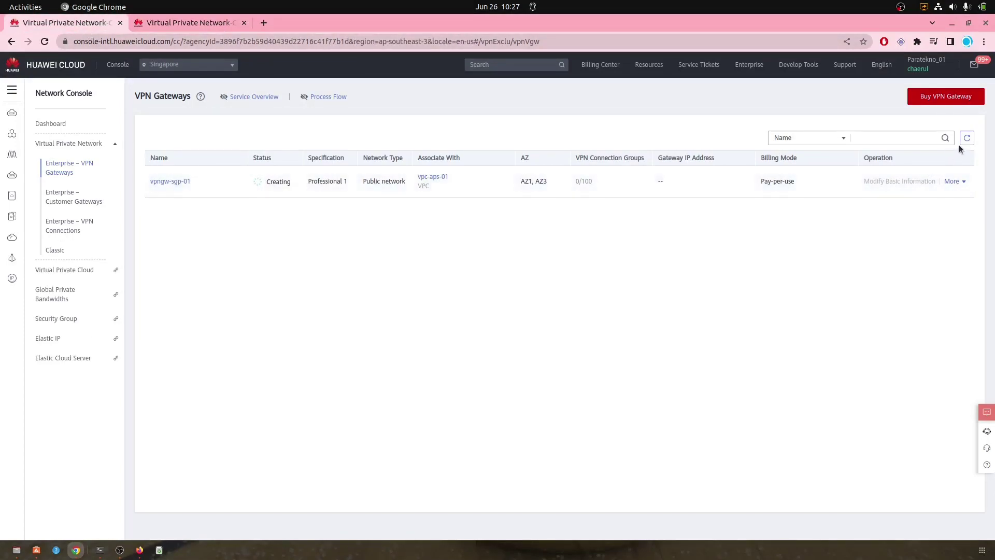
click(966, 137)
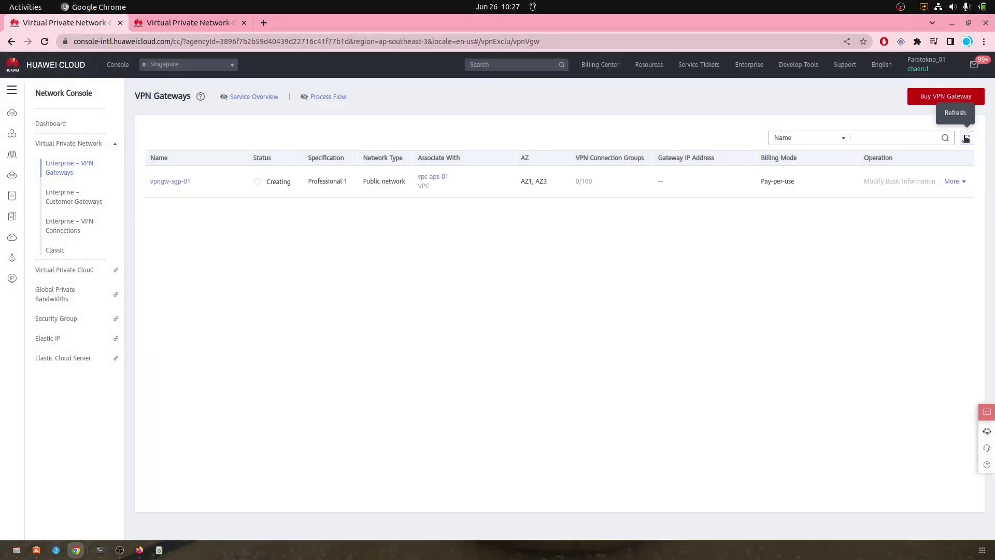
click(966, 139)
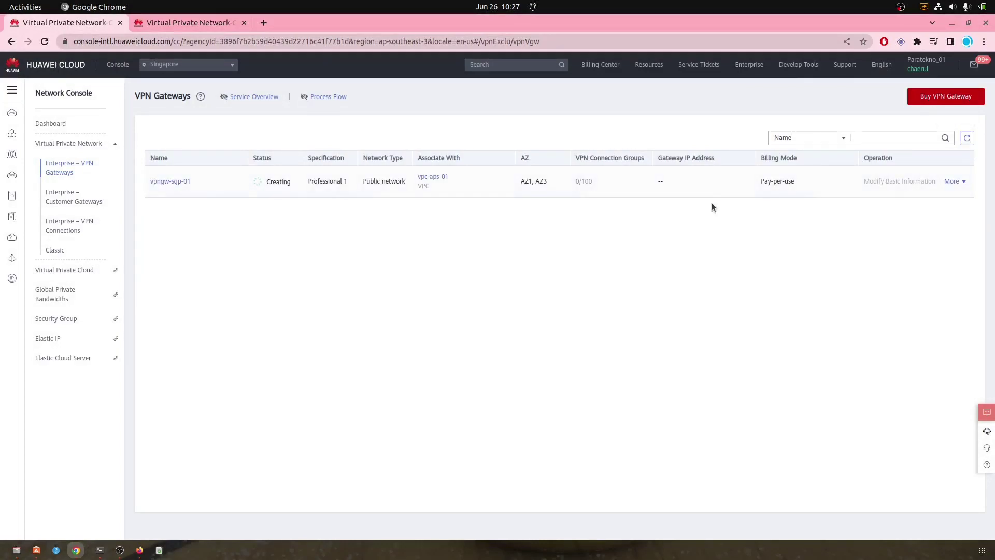
click(190, 26)
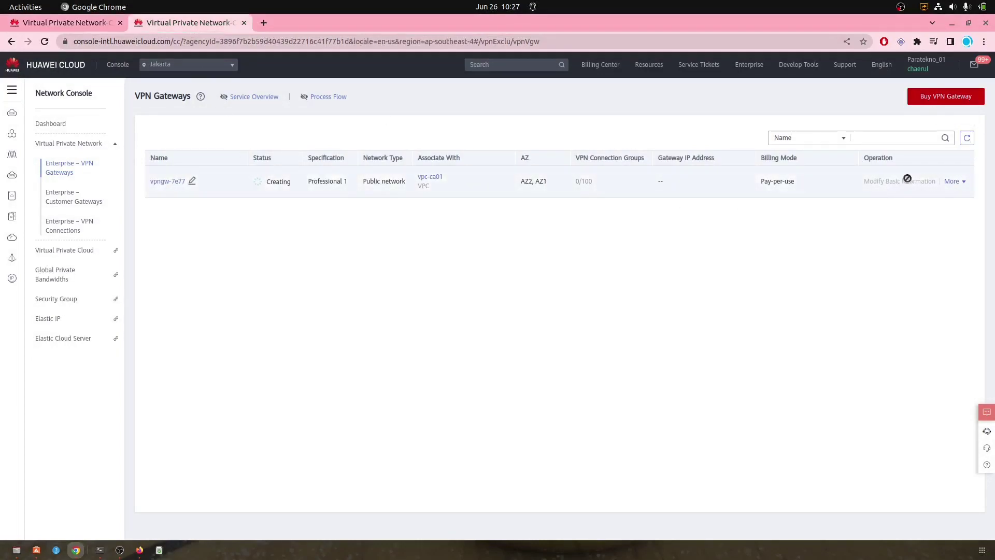
click(965, 138)
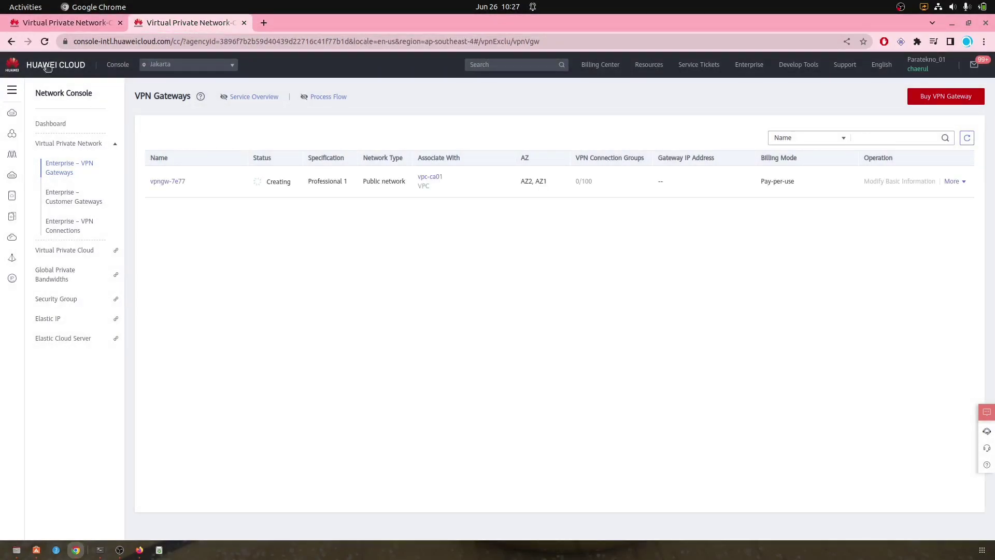
click(62, 23)
click(967, 138)
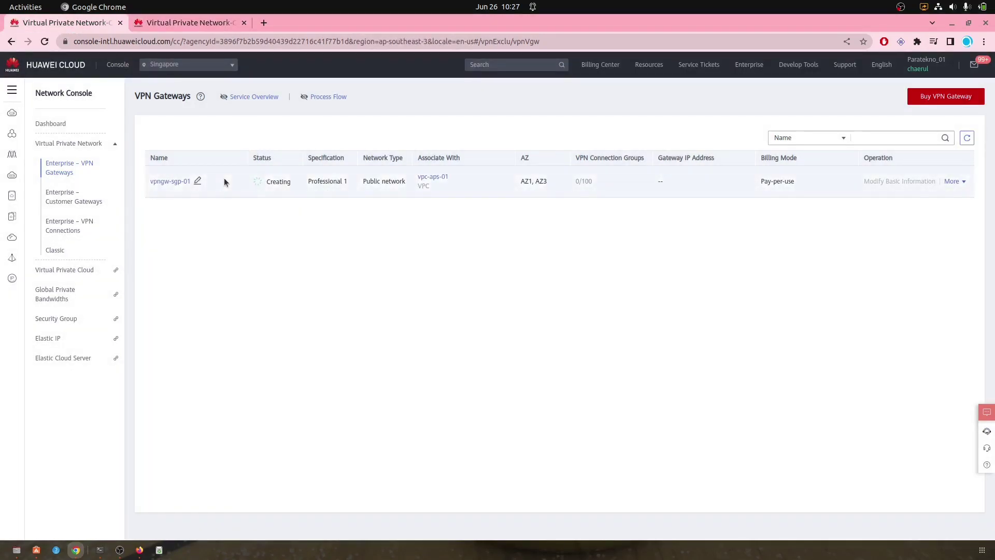
key(F5)
Step: Keep refreshing both tabs until vpngw-sgp-01 and vpngw-7e77 reach Normal status
click(140, 26)
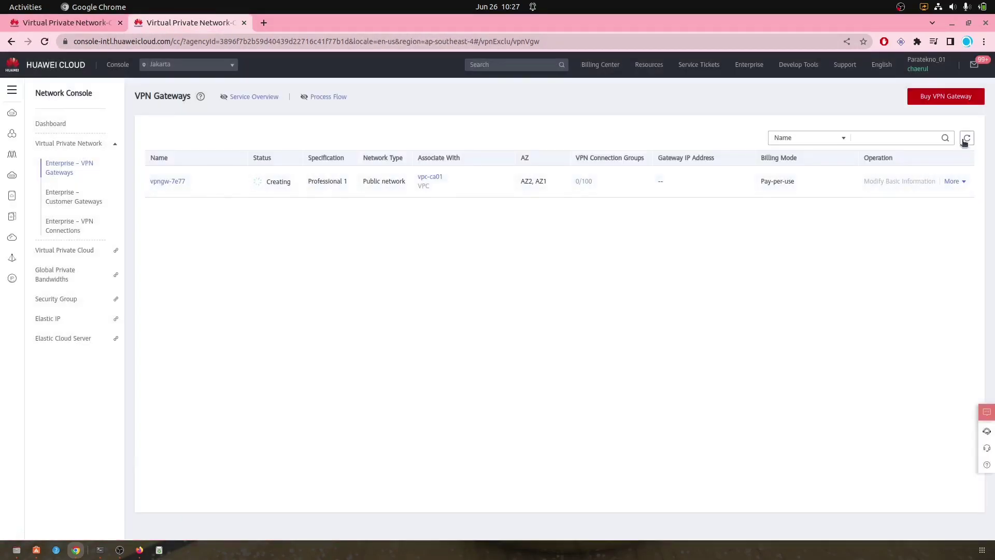
click(967, 138)
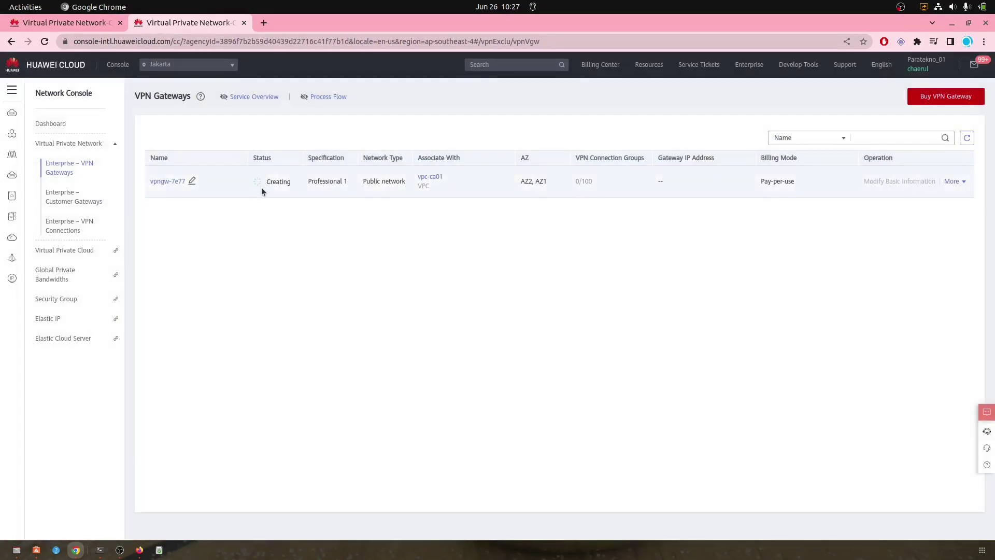
click(78, 29)
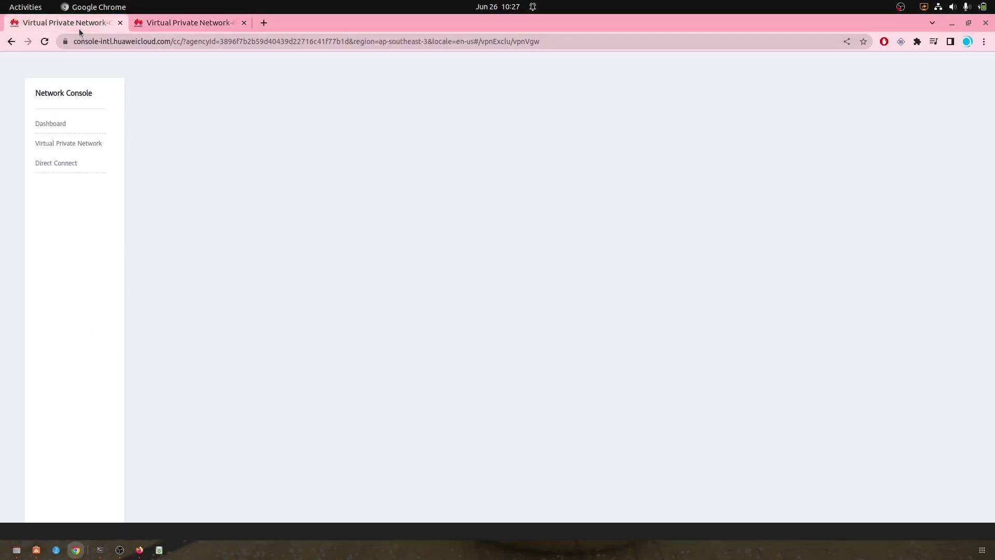
click(969, 140)
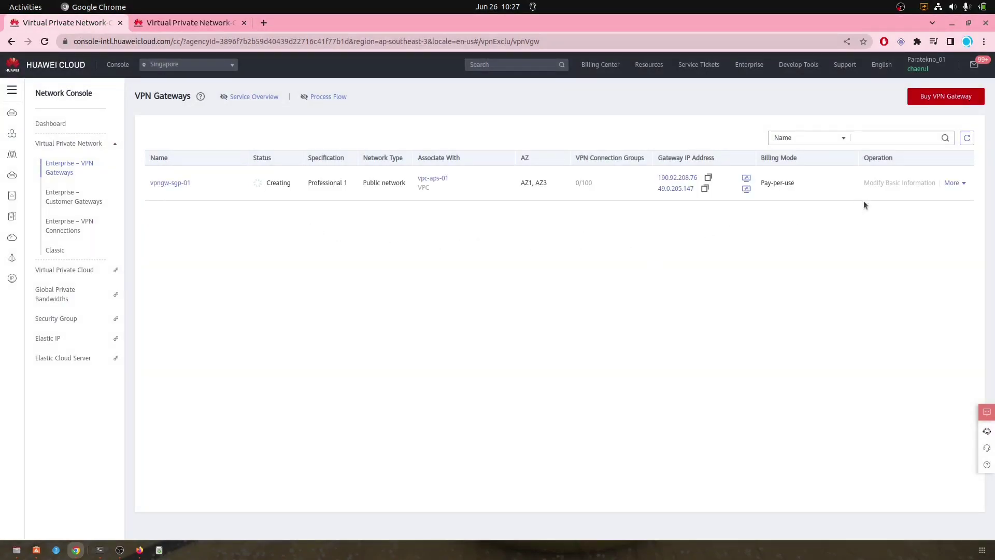
click(968, 139)
click(968, 138)
click(186, 23)
click(967, 139)
click(967, 139)
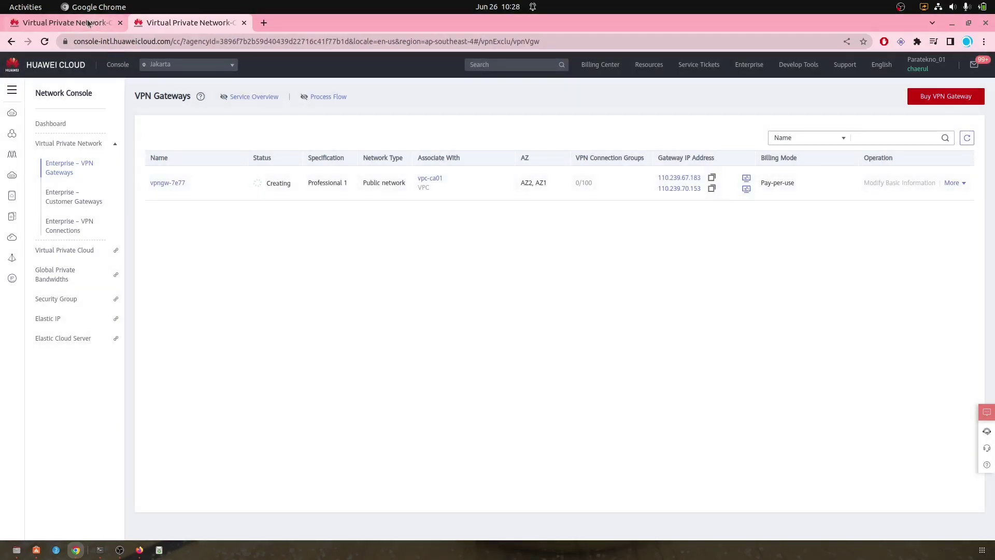
click(102, 24)
click(968, 139)
click(967, 139)
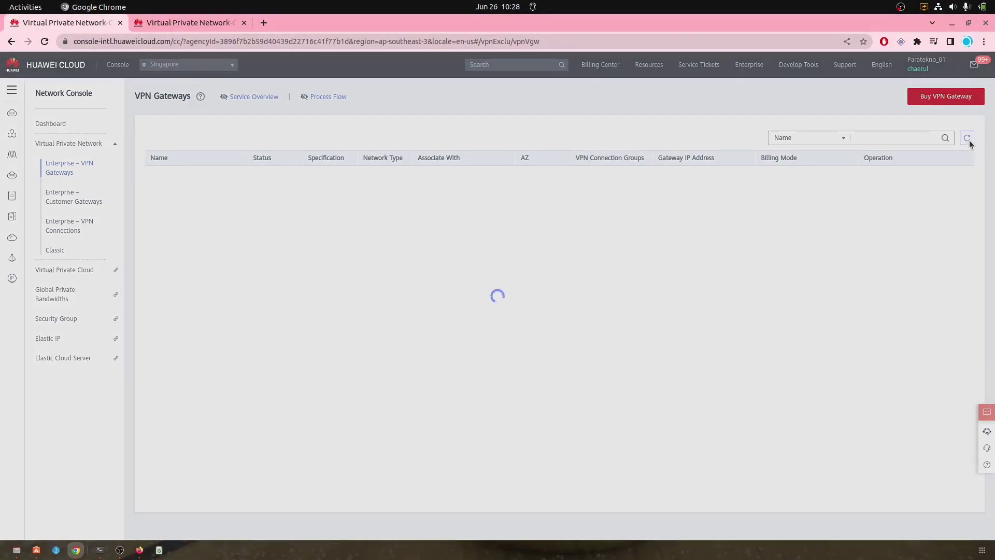
click(181, 24)
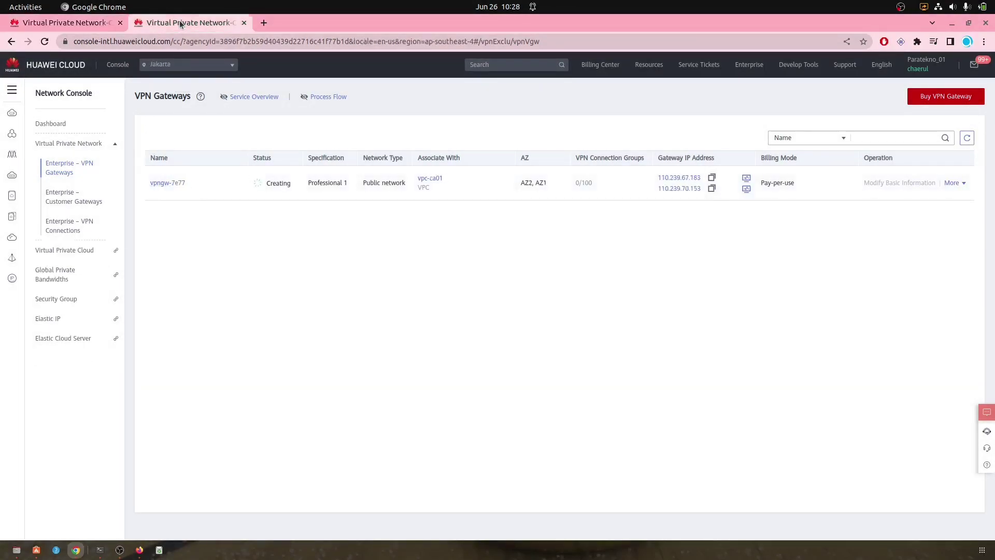
click(965, 141)
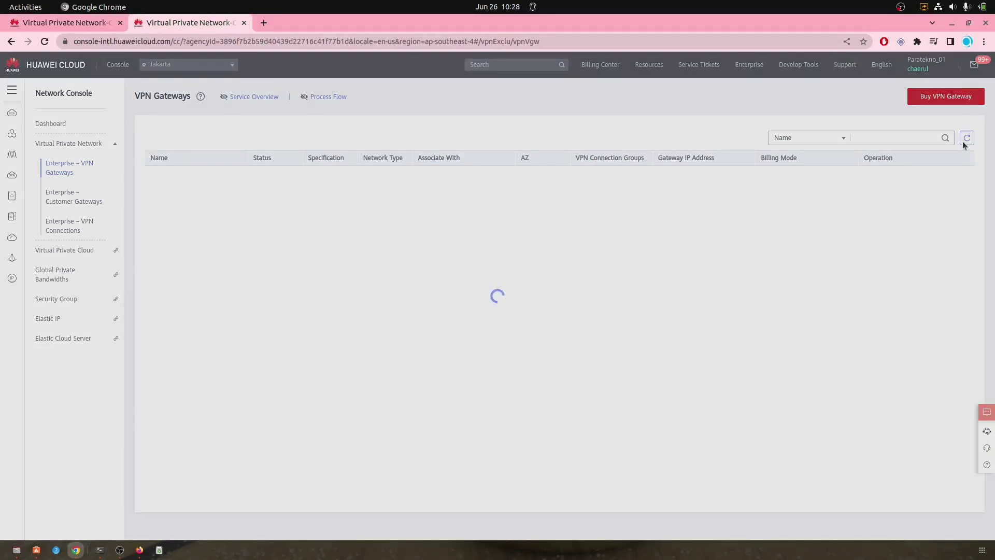
click(965, 141)
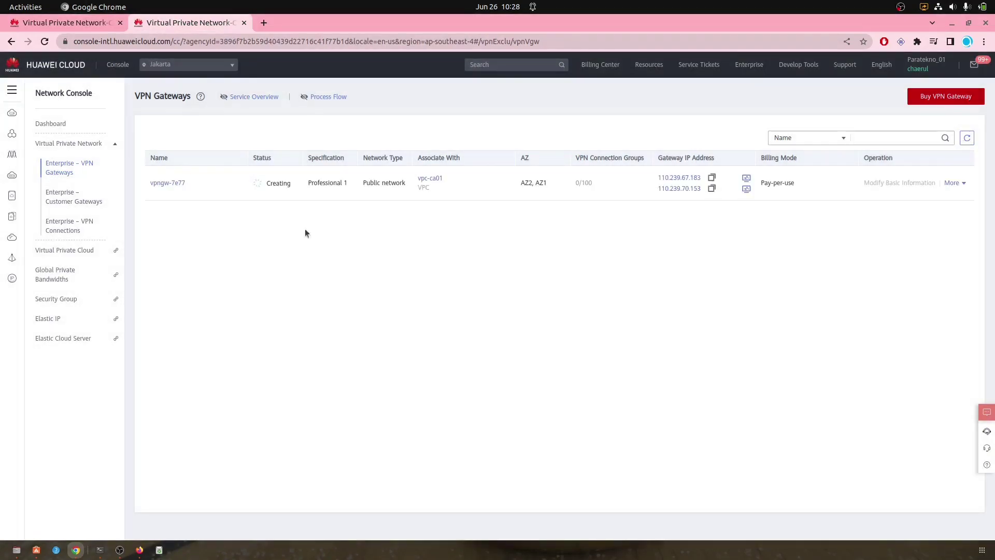
click(73, 26)
click(967, 139)
click(967, 138)
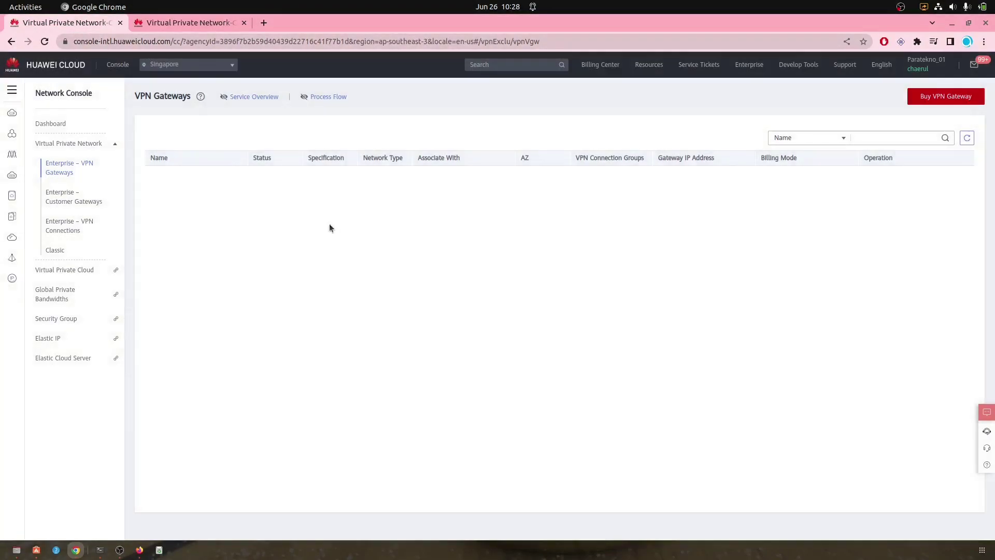
click(159, 22)
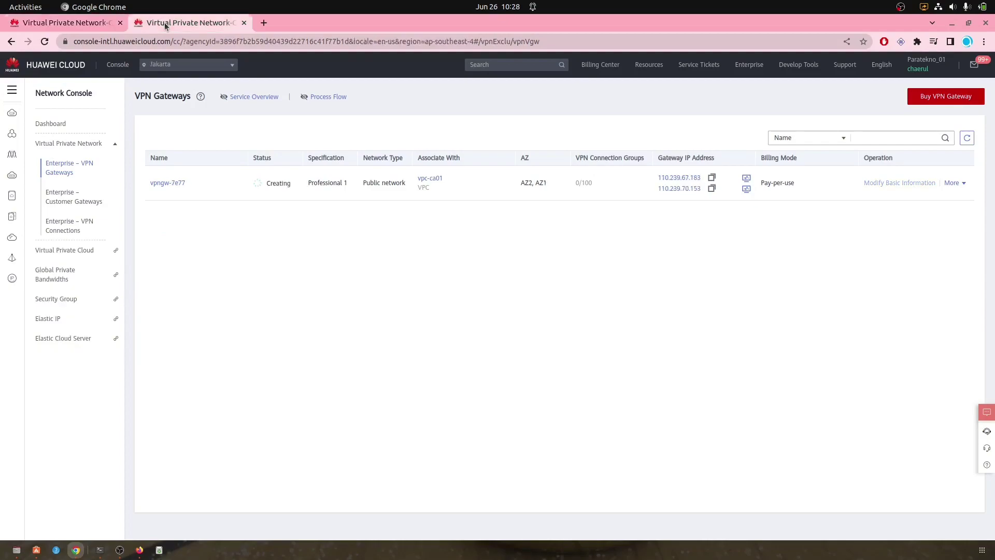
click(966, 138)
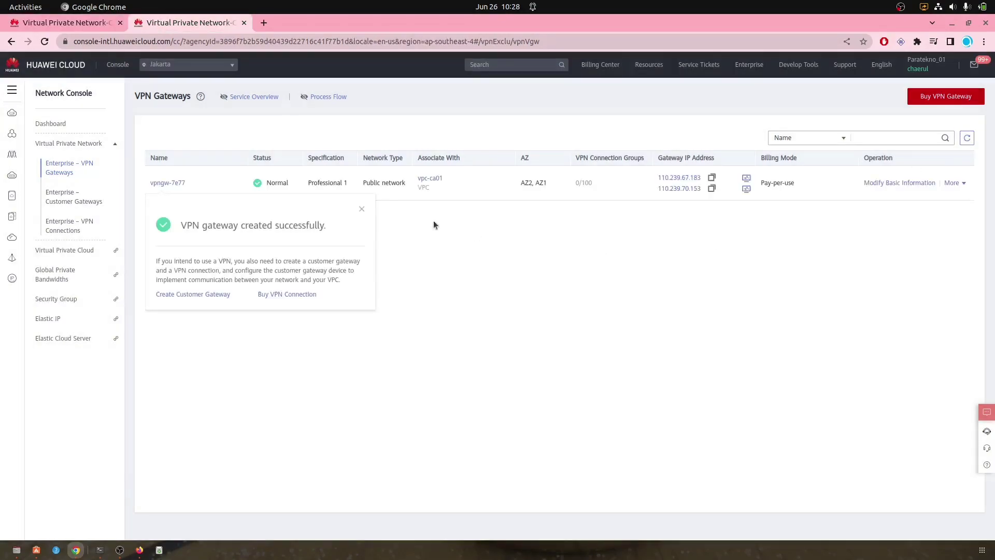
Step: Create customer gateway cgw-4c29 with ASN 65000 using Singapore's active IP 190.92.208.76
click(67, 201)
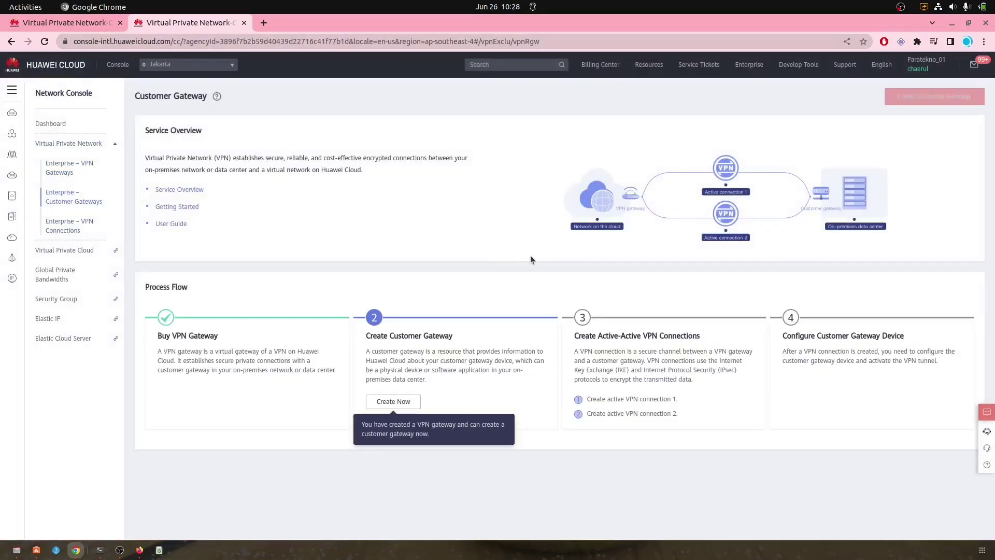
click(400, 407)
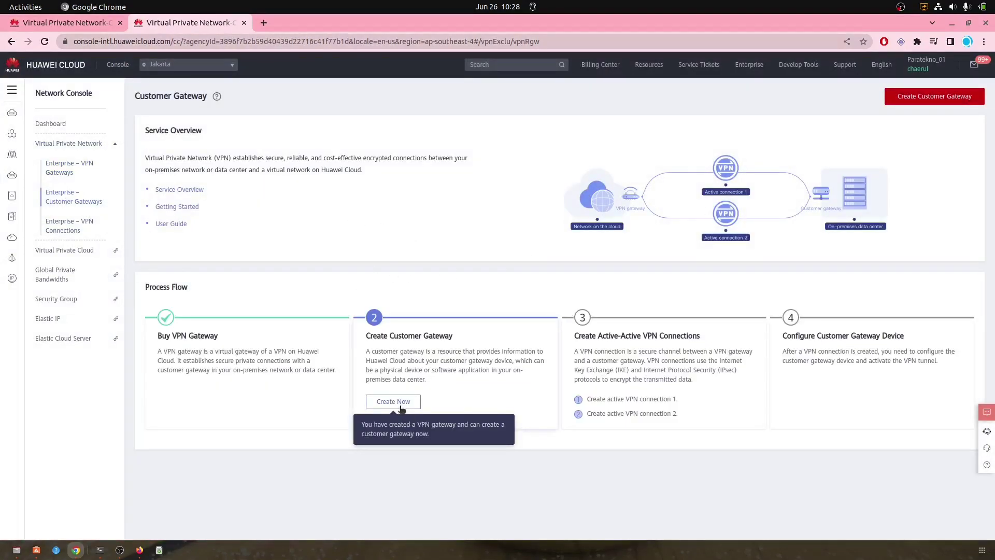
click(134, 223)
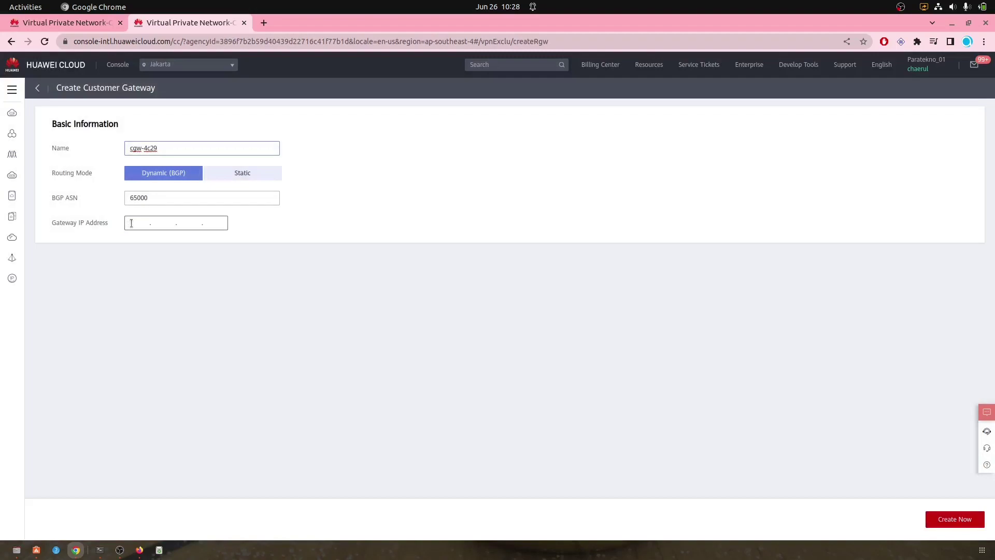
click(67, 26)
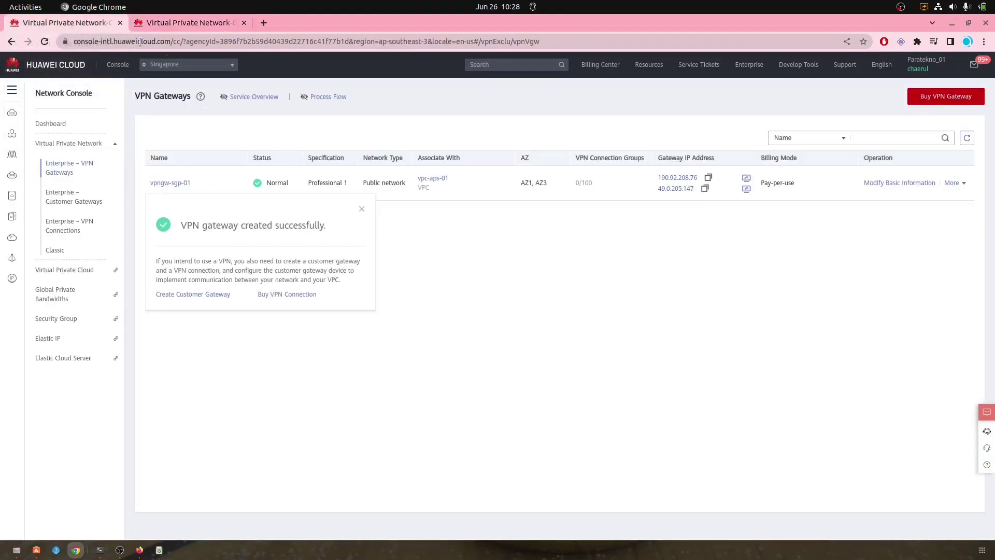
click(709, 178)
click(194, 24)
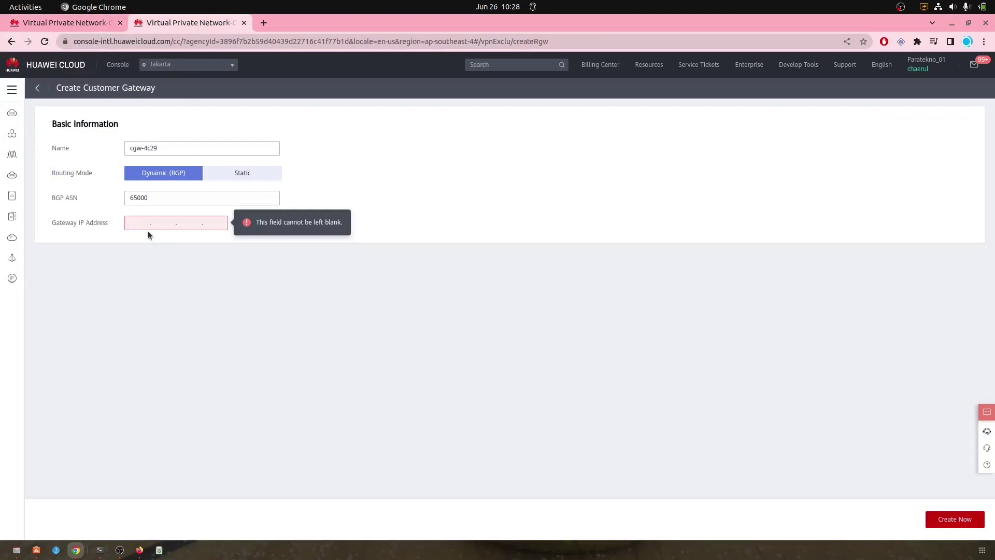
key(ctrl+v)
click(940, 520)
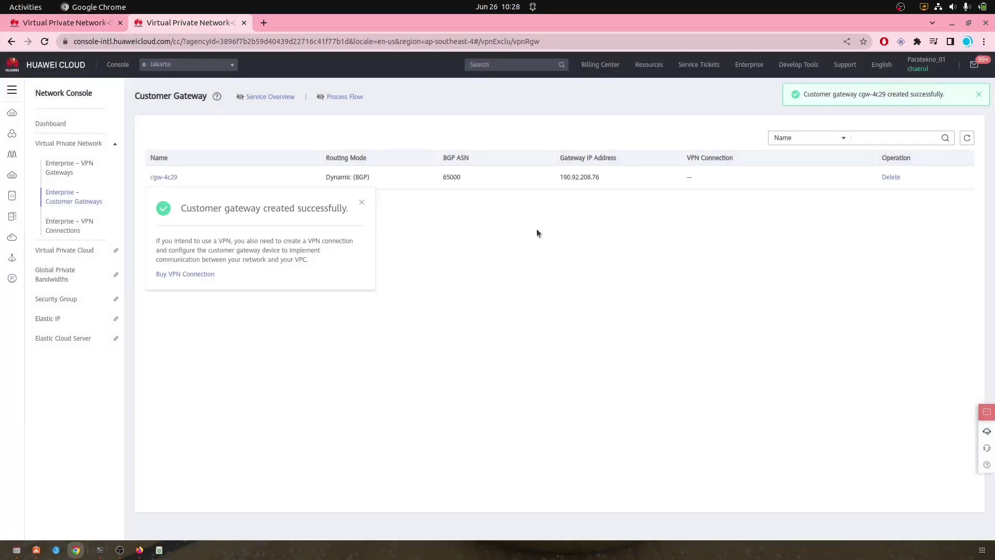
click(979, 95)
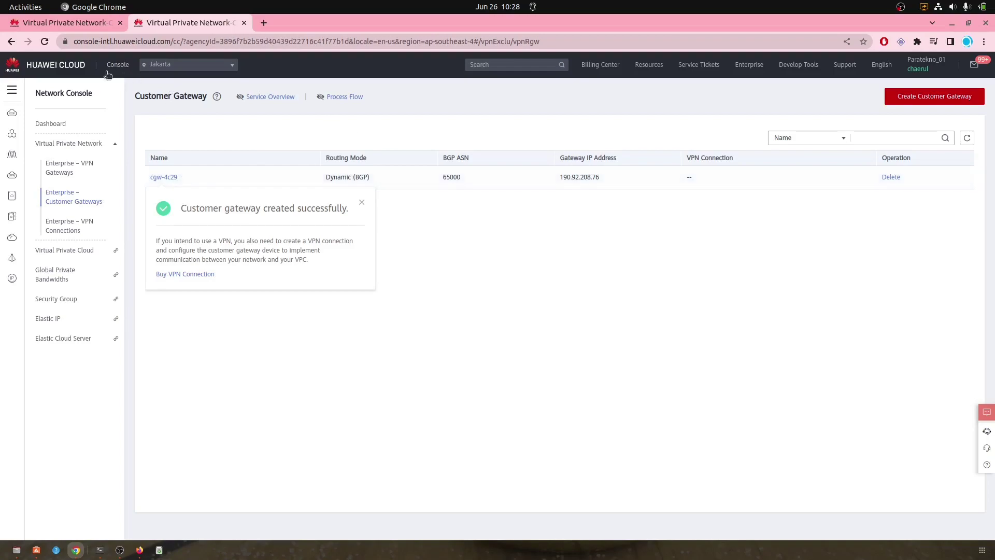
Step: Create Jakarta customer gateway cgw-97d5 using Singapore's standby IP 49.0.205.147
click(899, 98)
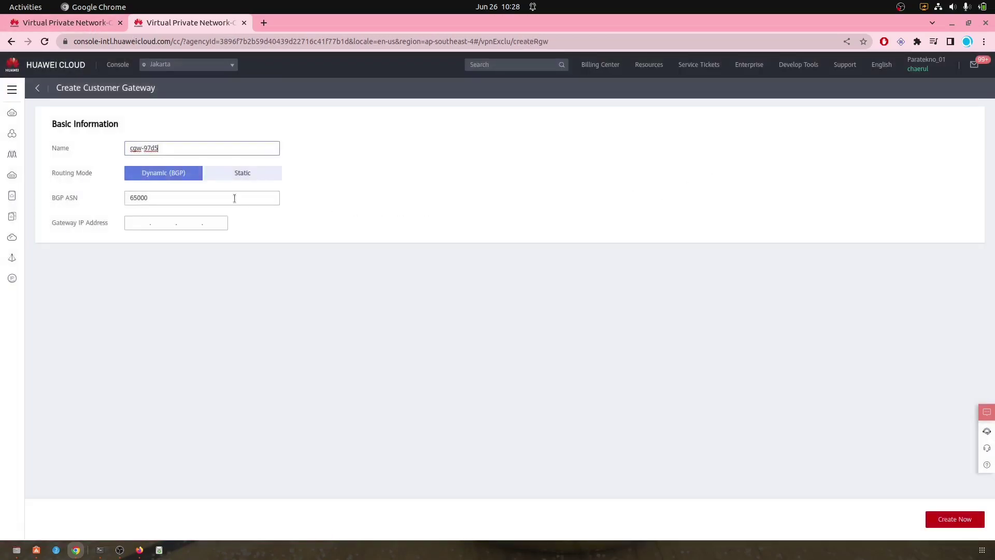
click(52, 23)
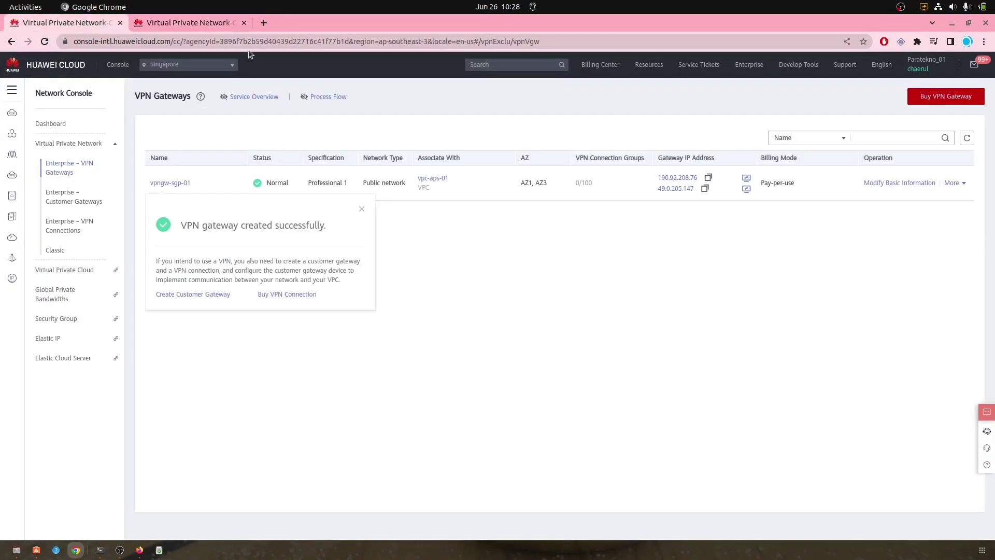
click(704, 188)
click(200, 26)
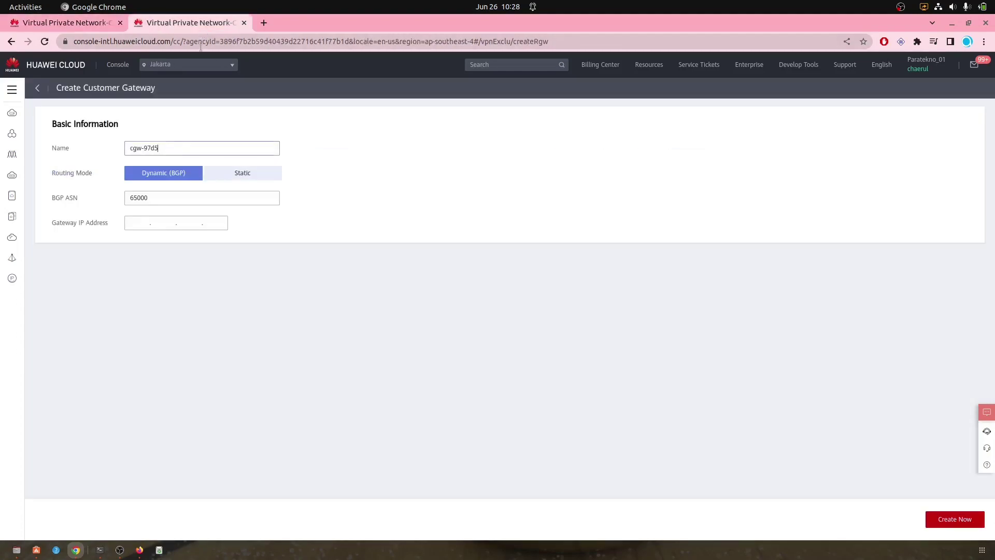
click(144, 223)
key(ctrl+v)
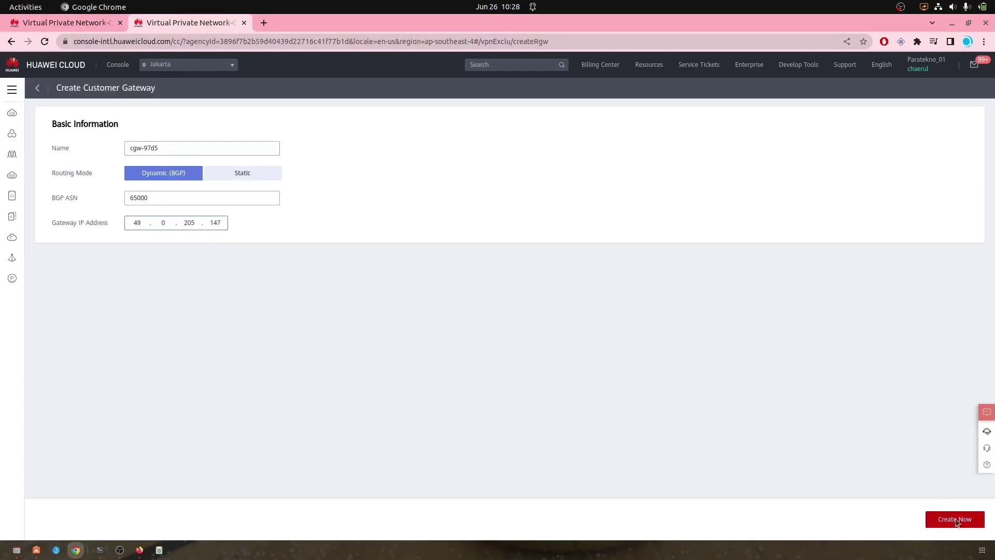
click(955, 518)
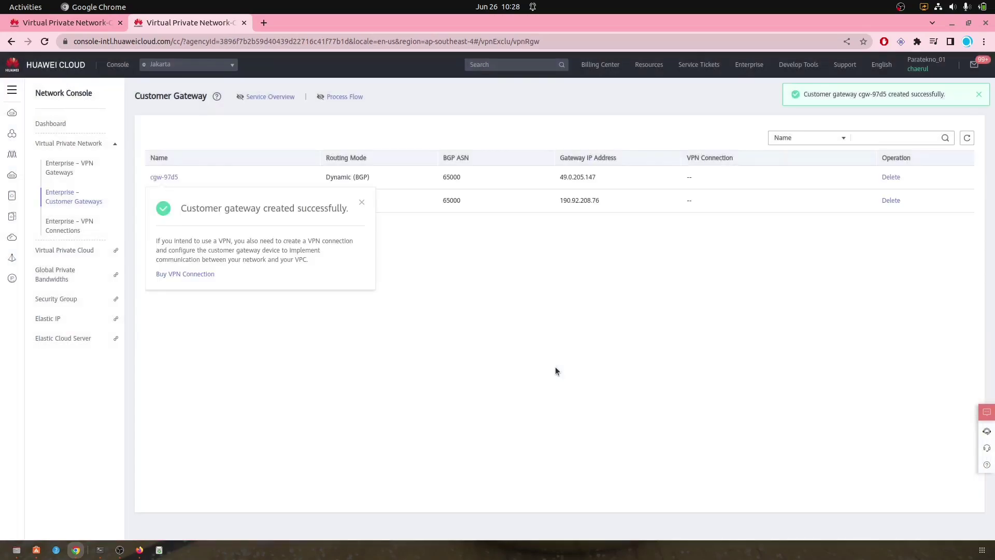
Step: Open Singapore's customer gateways page and bring up the Jakarta VPN gateway list
click(75, 166)
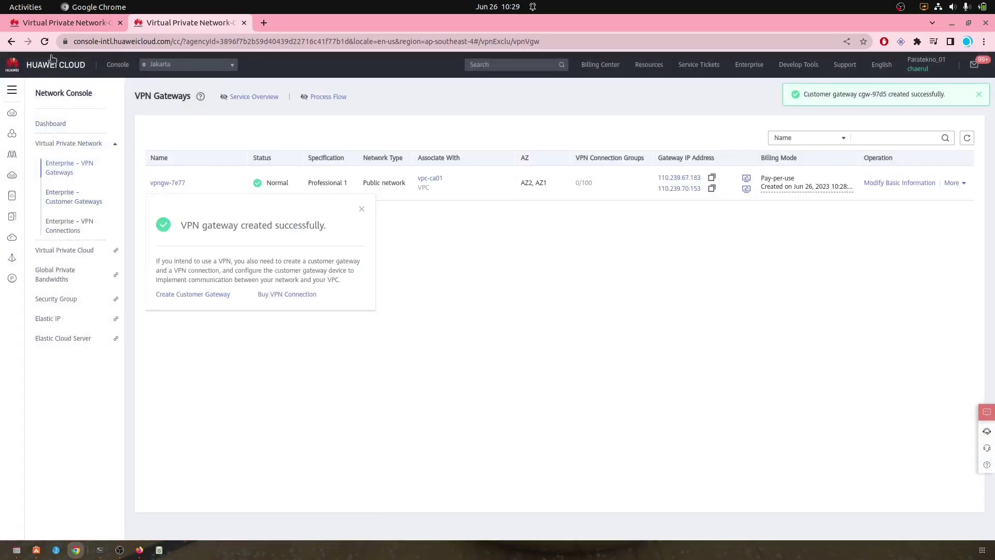
click(26, 7)
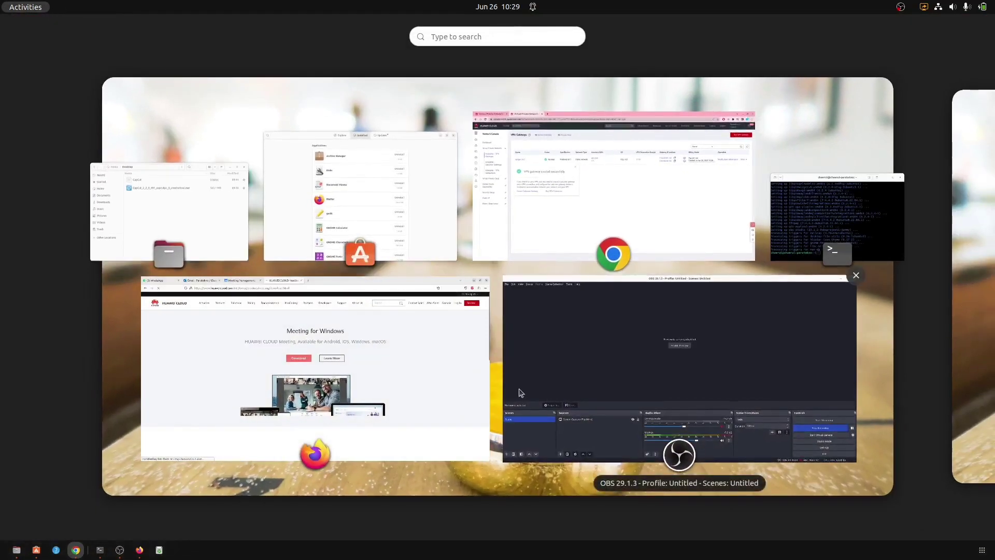
click(609, 213)
click(71, 23)
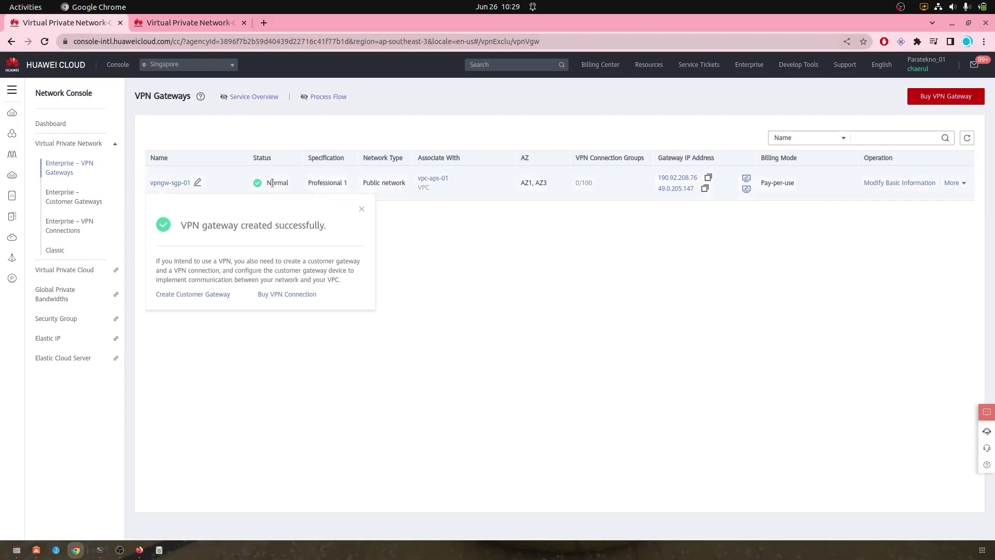
click(78, 207)
click(172, 23)
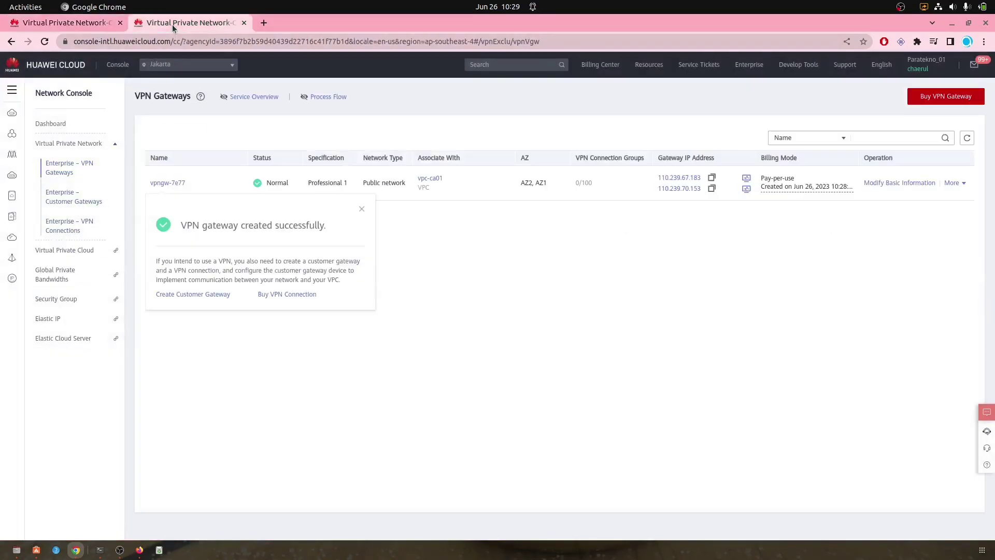
Step: Create Singapore customer gateway cgw-1183 with Jakarta's first IP 110.239.67.183
click(712, 177)
click(74, 26)
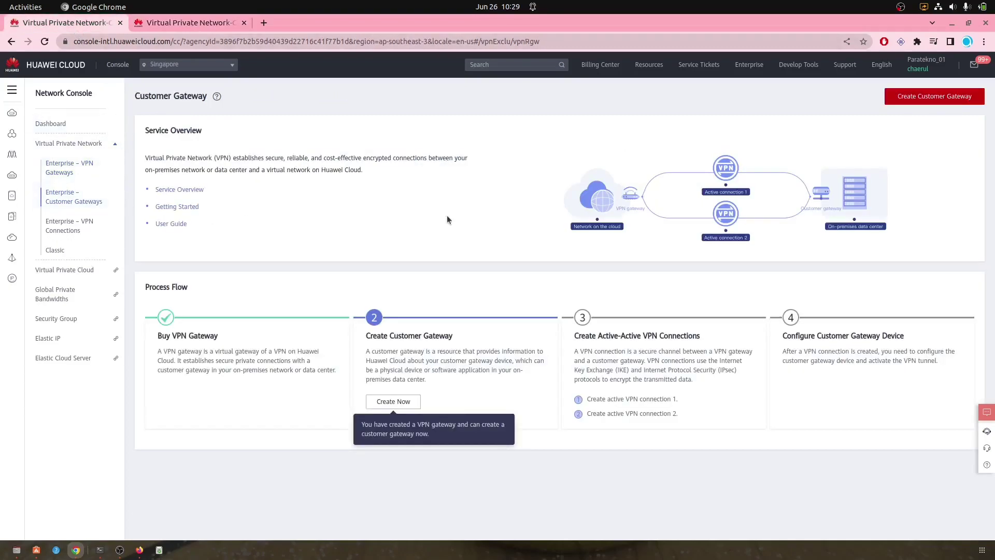
click(394, 403)
click(139, 224)
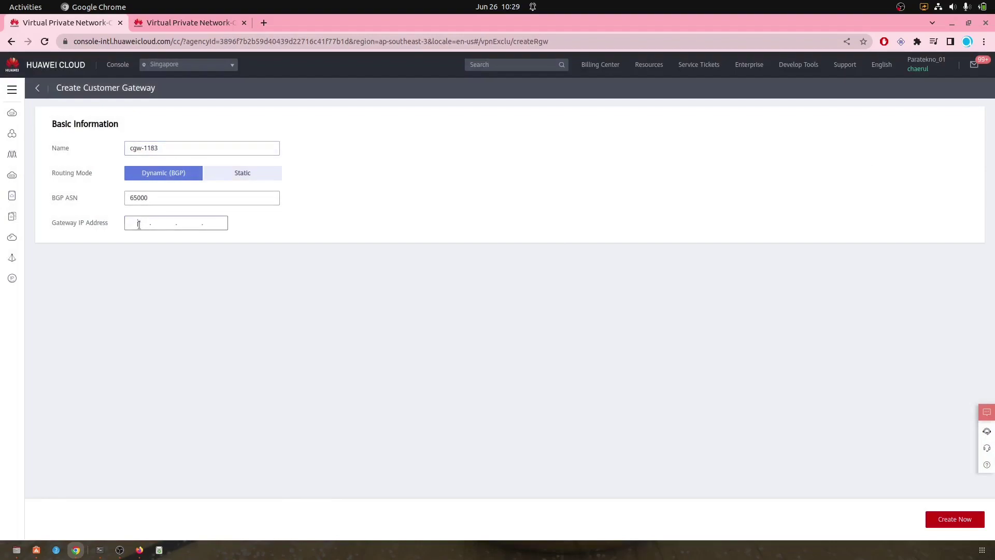
key(ctrl+v)
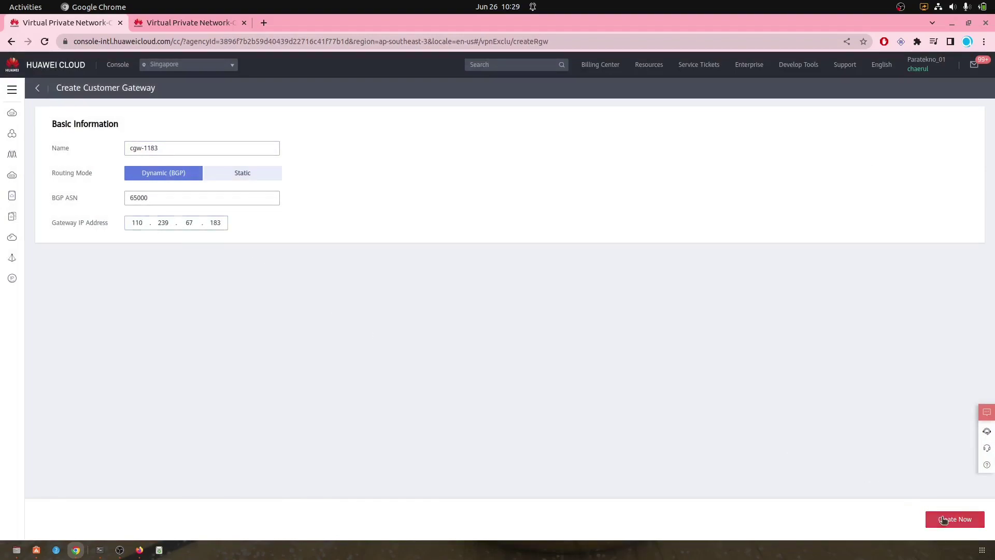
click(942, 517)
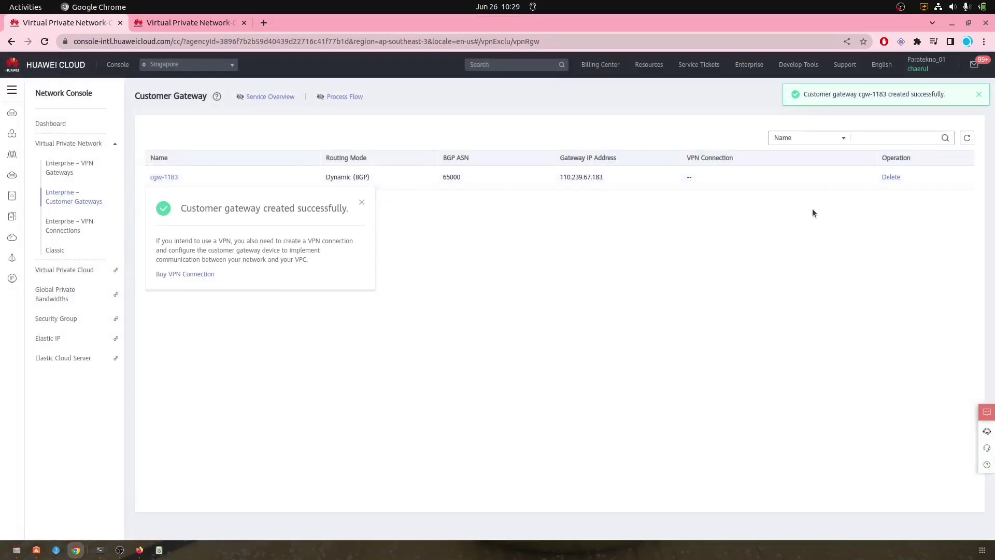
click(980, 94)
Step: Create a second customer gateway cgw-309b with Jakarta's IP 110.239.70.153
click(933, 96)
click(194, 22)
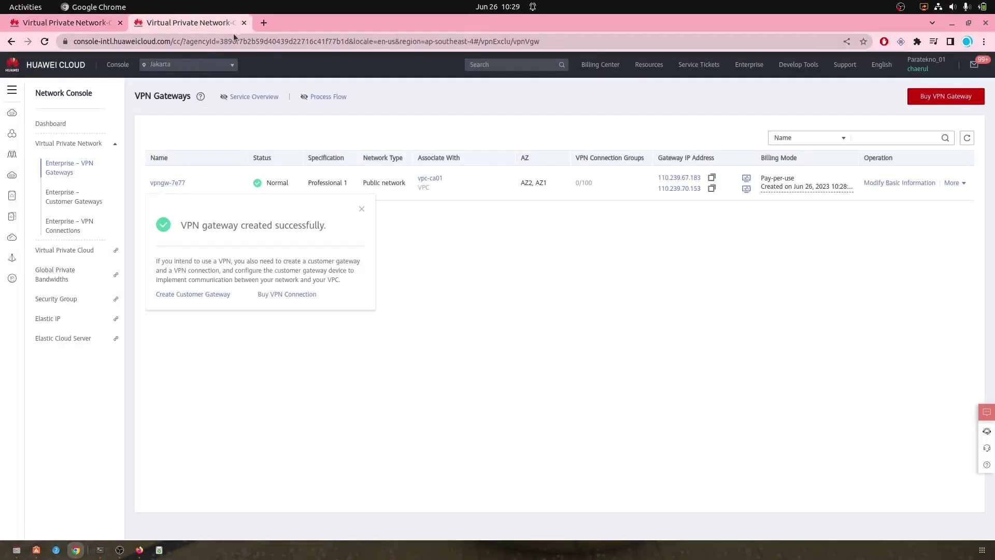
click(712, 188)
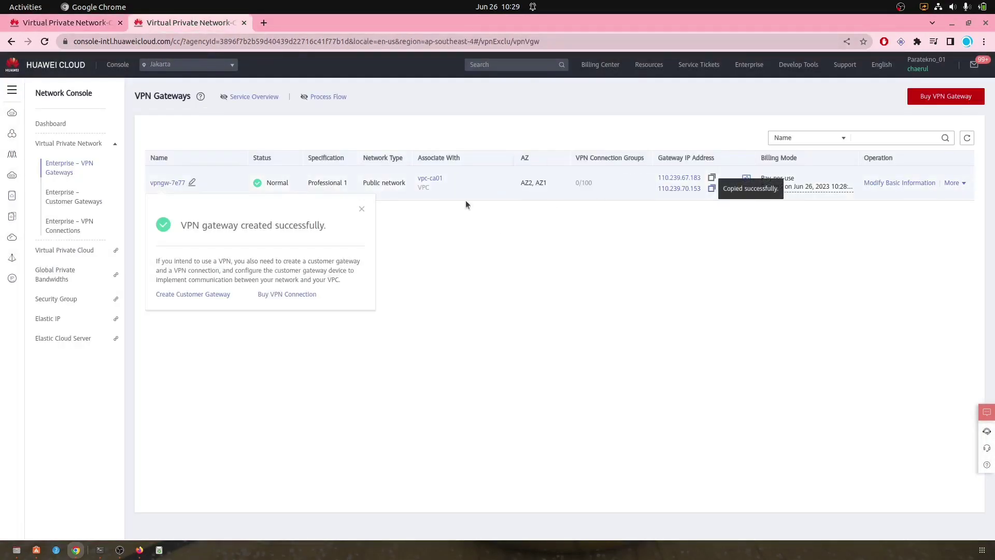
click(81, 27)
click(140, 227)
key(ctrl+v)
click(954, 519)
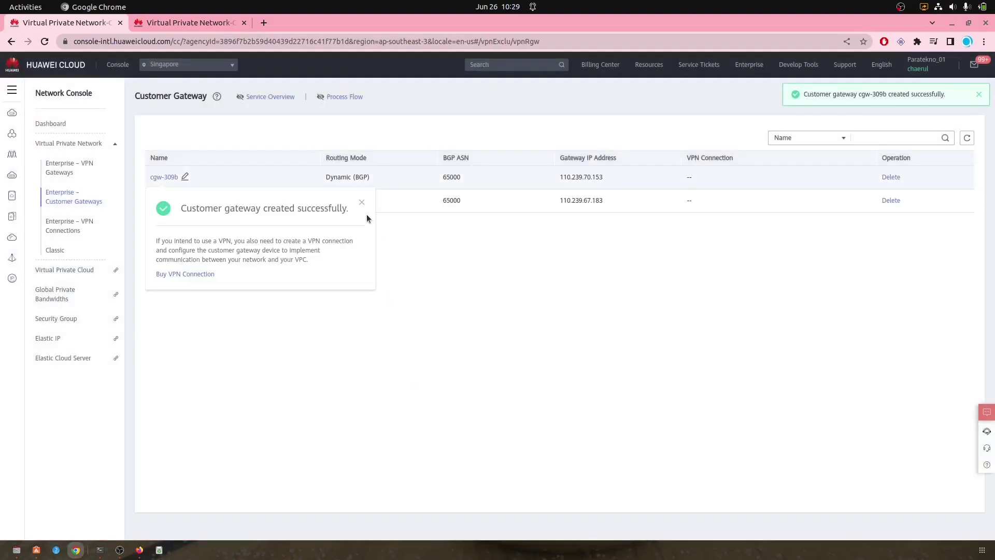
click(362, 203)
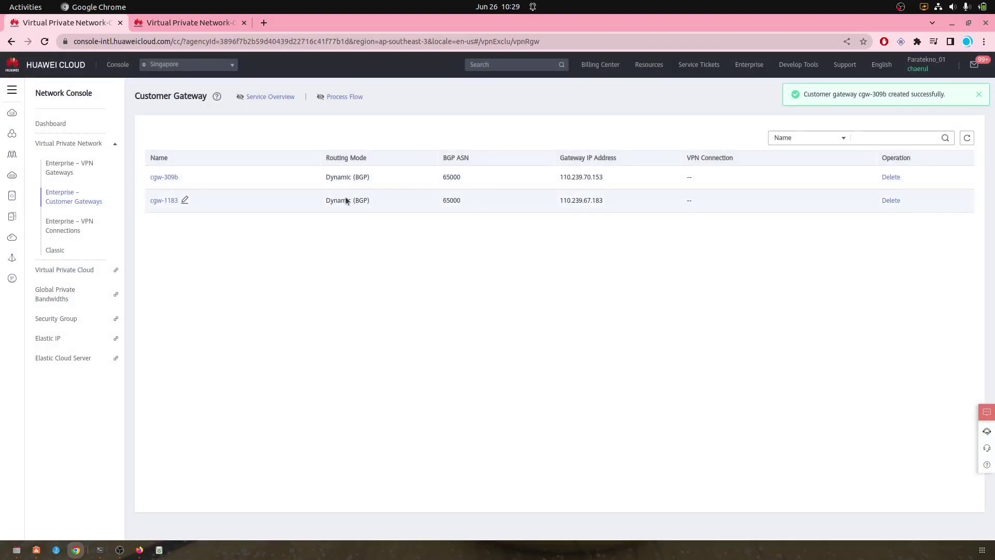
Step: Start a VPN connection using active EIP 190.92.208.76 and customer gateway cgw-309b
click(69, 231)
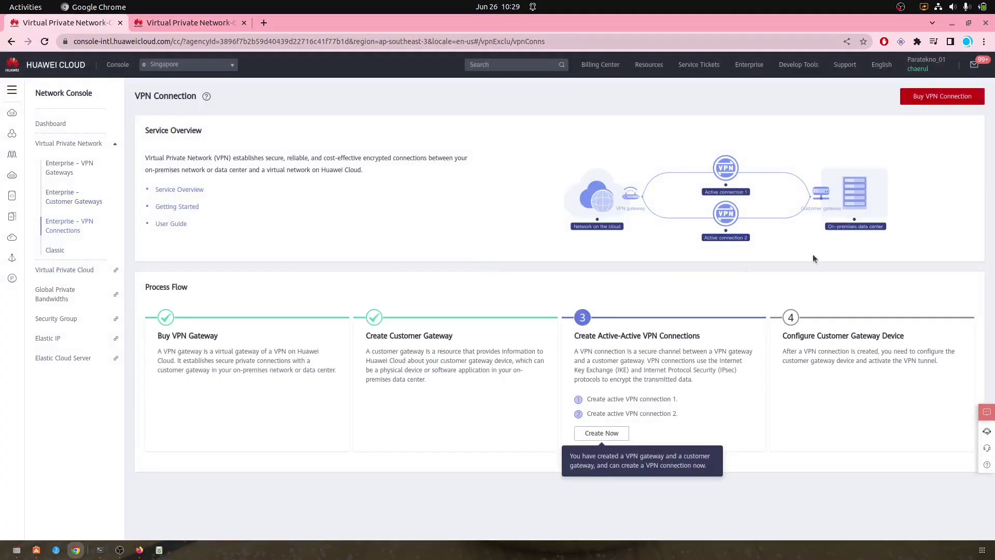
click(602, 433)
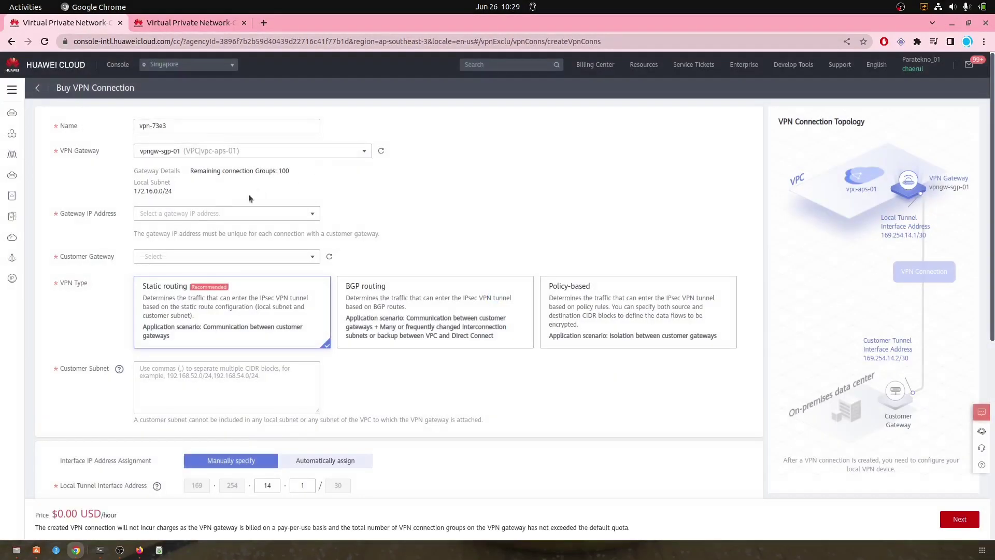
click(213, 217)
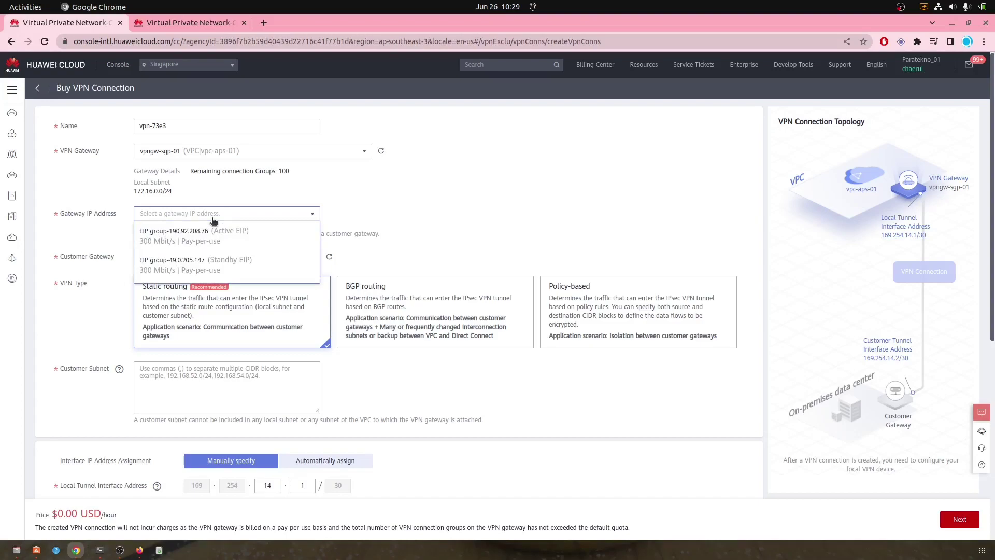
click(303, 229)
scroll(342, 245, down, 2)
click(301, 210)
click(241, 224)
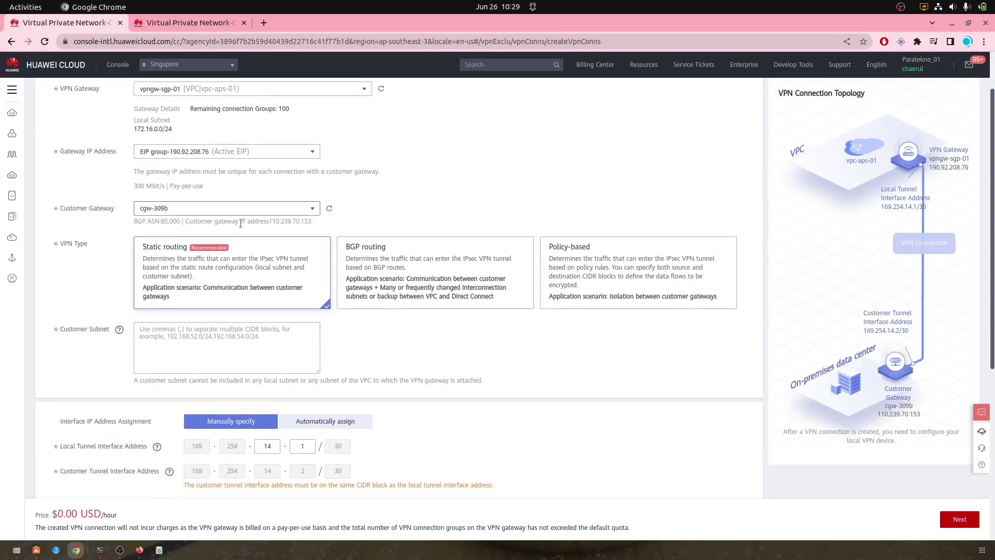
scroll(380, 209, down, 2)
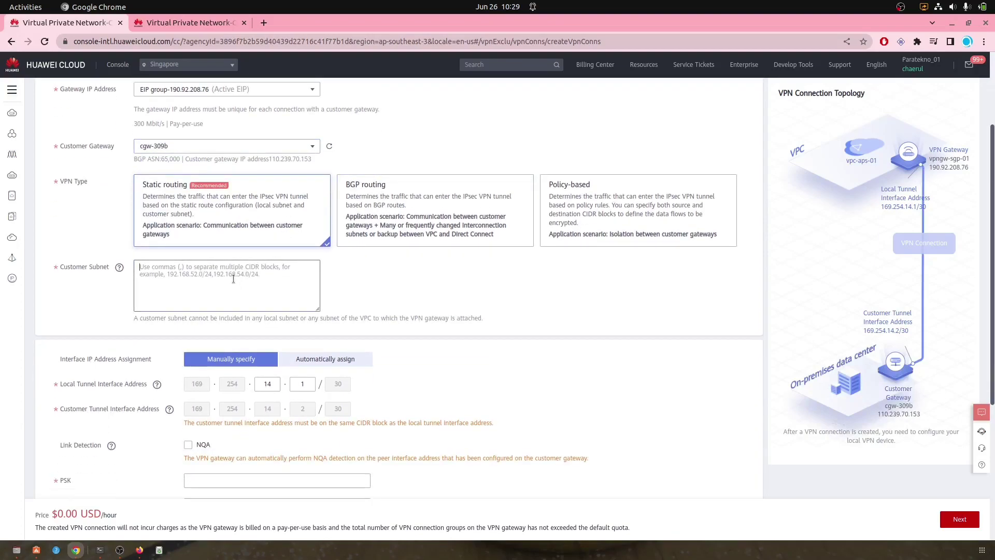
click(189, 24)
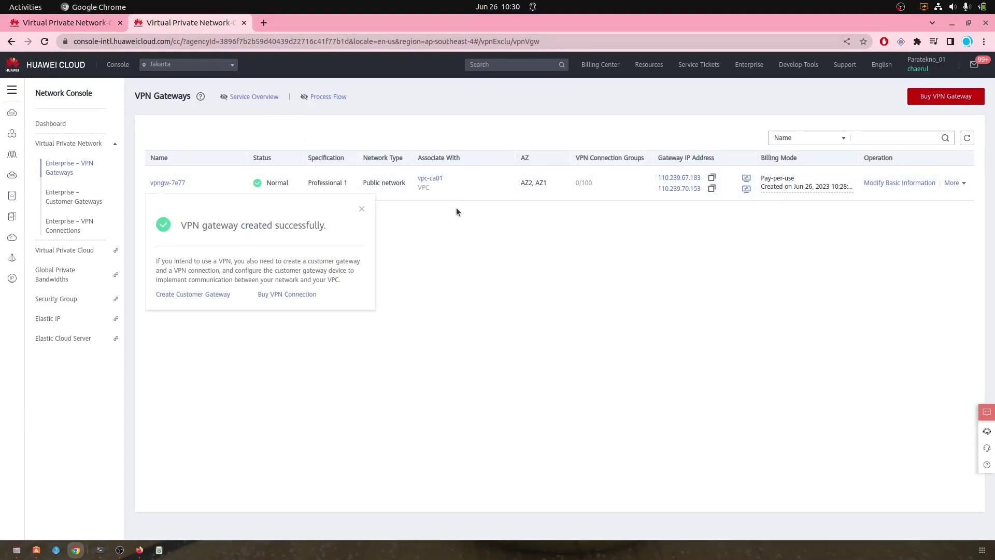
Step: Look up subnet-ca01's 10.0.0.0/24 CIDR in vpc-ca01, then return to the connection form
click(430, 181)
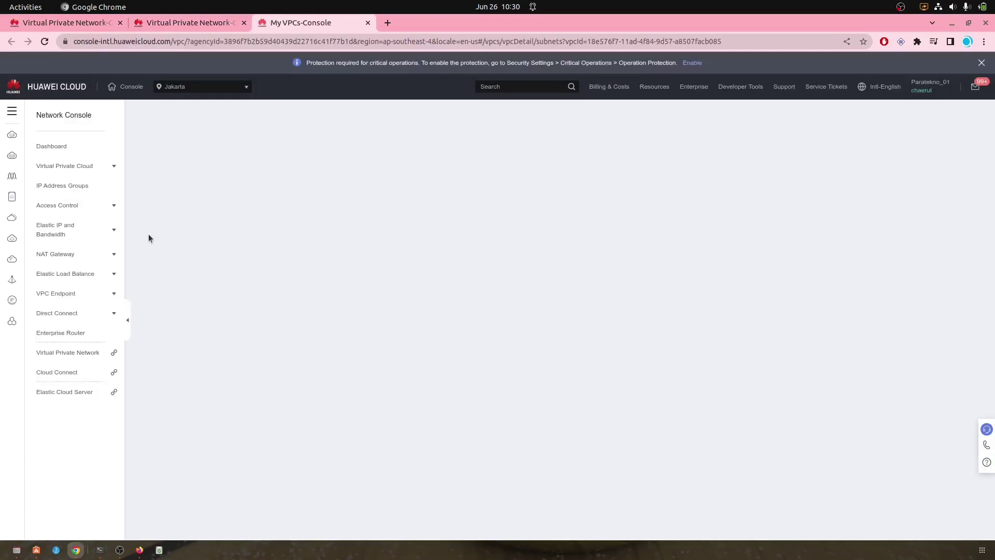
click(86, 208)
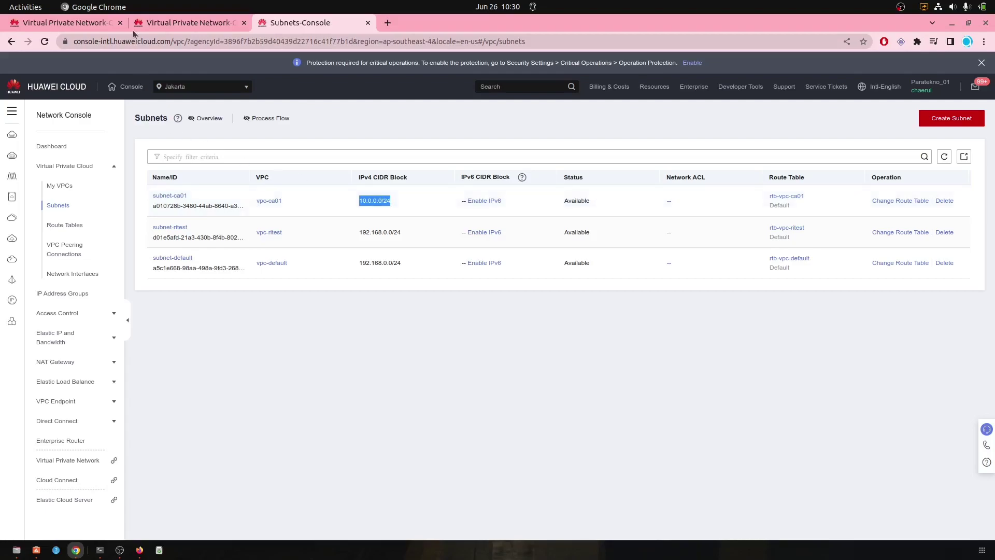
click(104, 23)
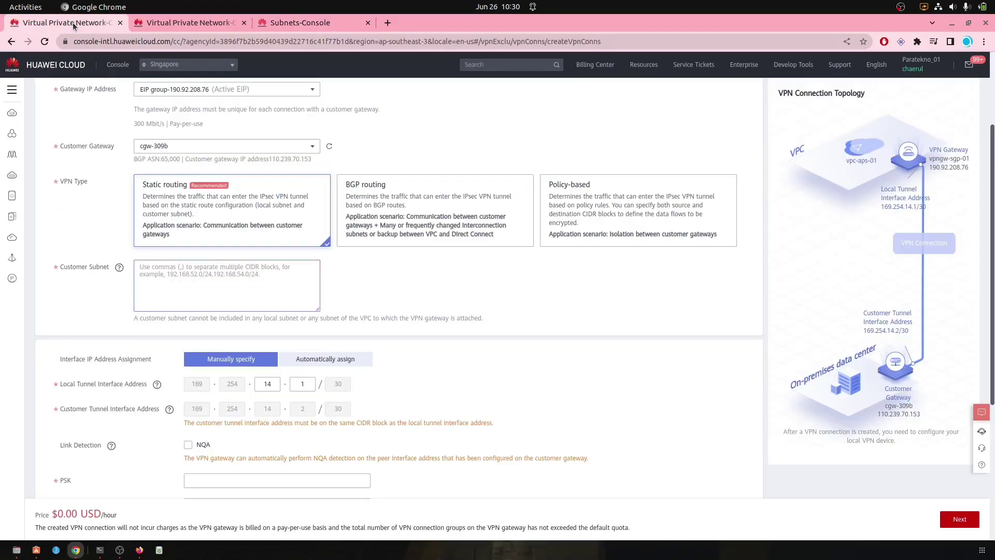
Step: Enter customer subnet 10.0.0.0/24 and the pre-shared key with its confirmation
click(173, 275)
key(ctrl+v)
scroll(477, 293, down, 3)
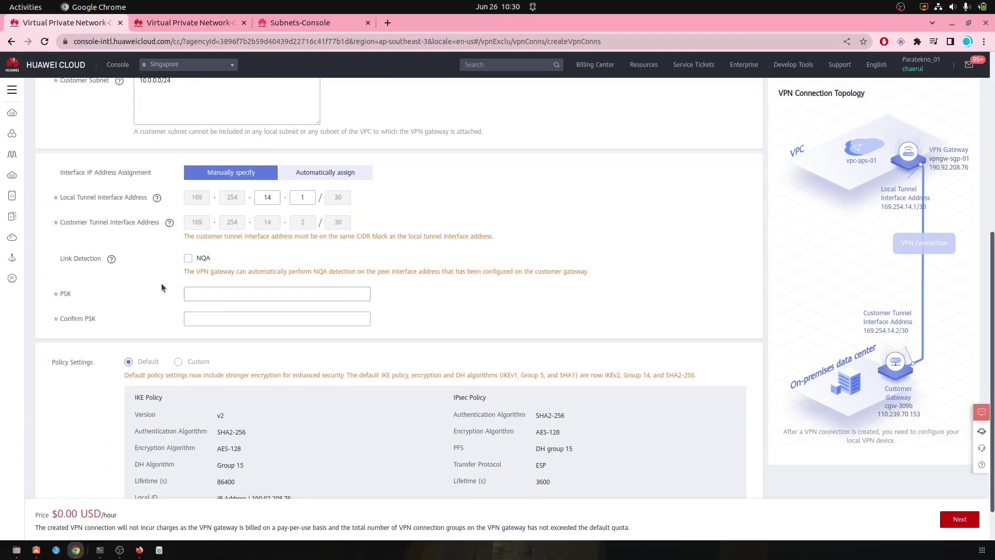
click(235, 293)
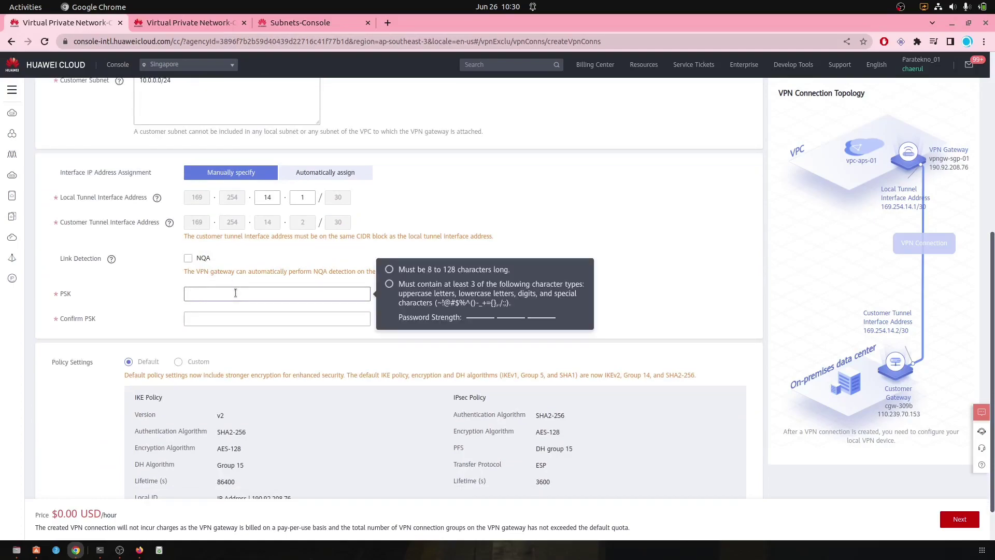
text(••••••••)
key(Tab)
text(••••••••••)
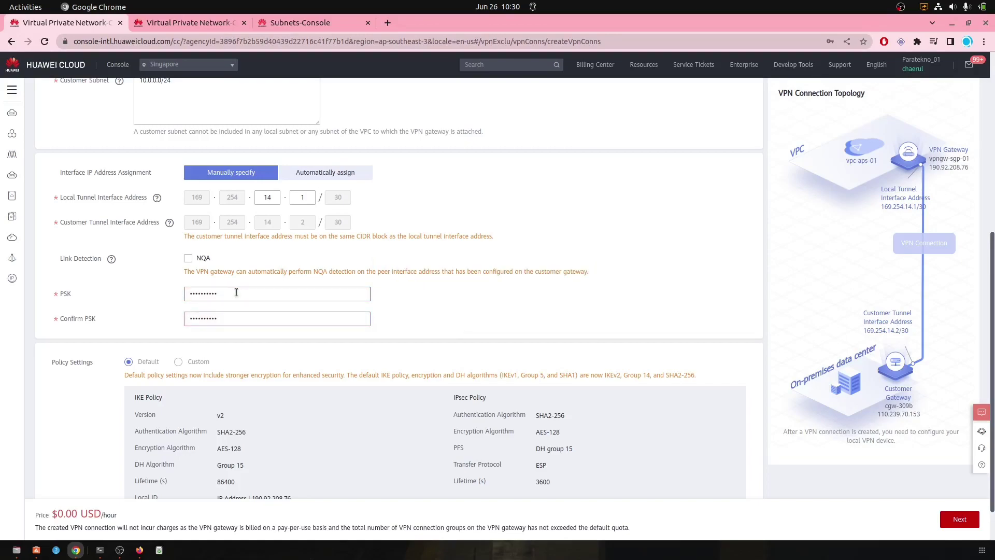
Step: Submit the vpn-73e3 connection order and dismiss Chrome's save-password prompt
scroll(508, 298, down, 2)
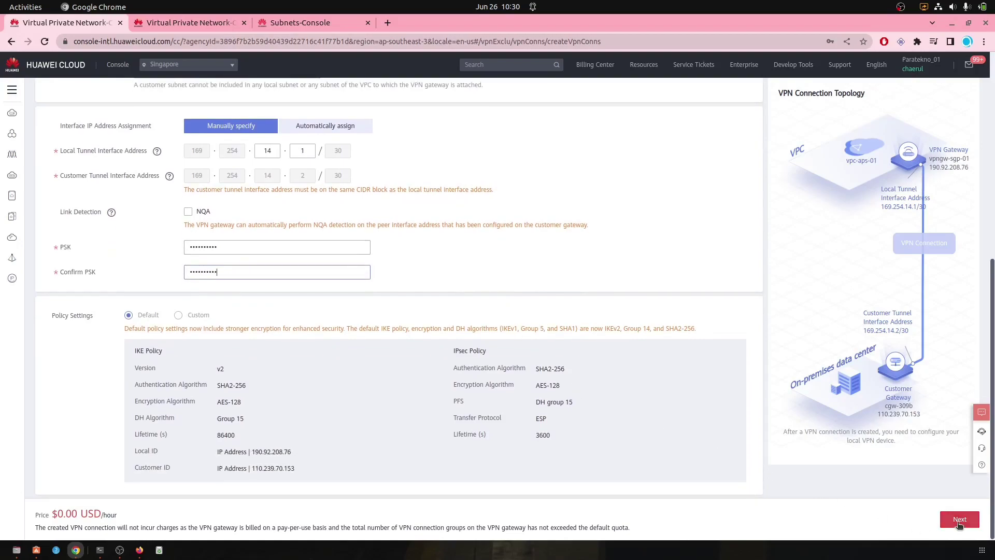
click(960, 519)
scroll(633, 407, down, 6)
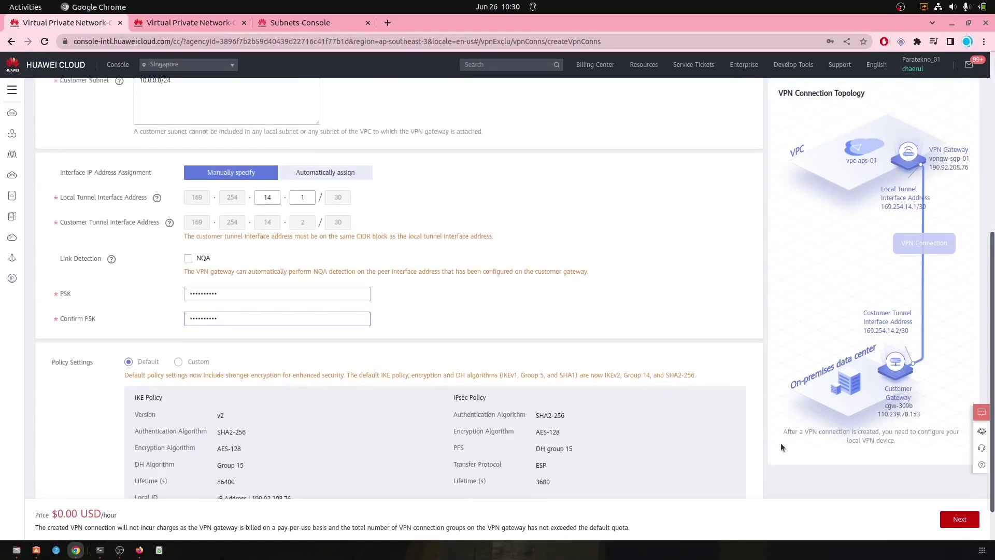
click(959, 519)
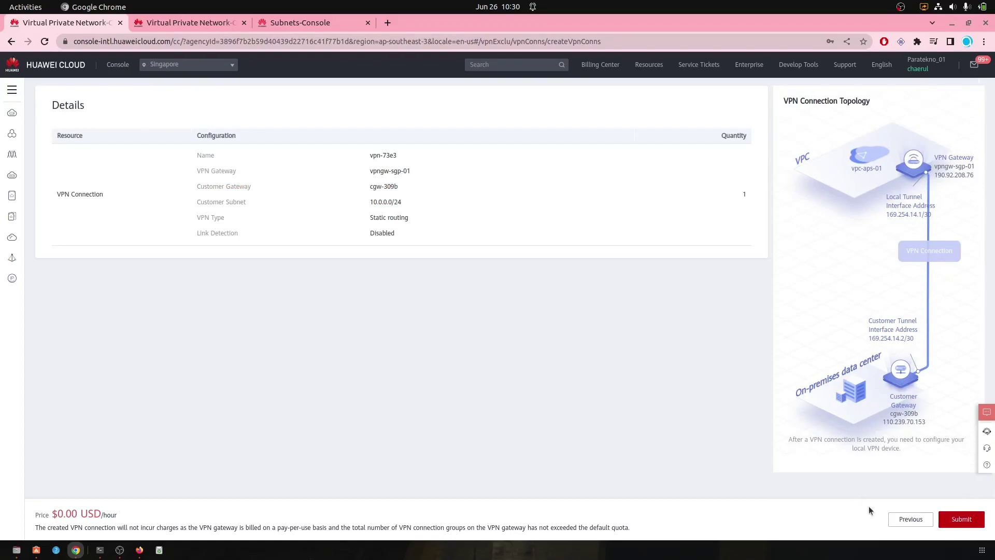
click(954, 520)
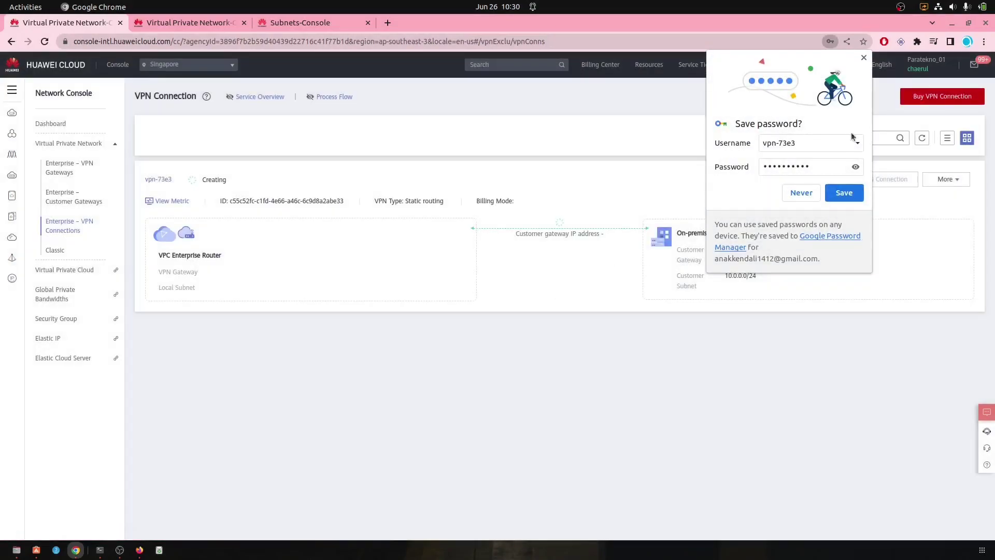
click(864, 58)
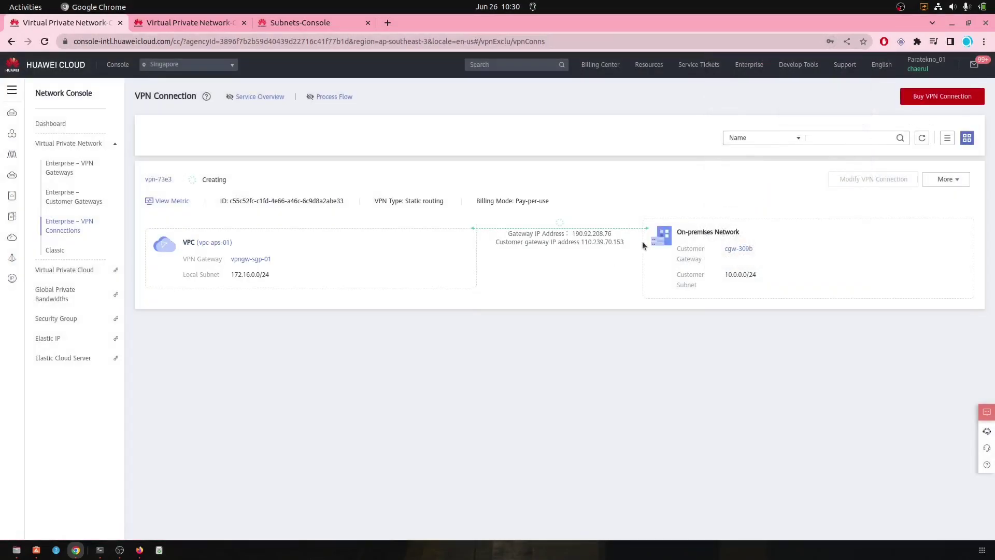
Step: Start a second Singapore connection on vpngw-sgp-01 with standby EIP 49.0.205.147 and customer gateway cgw-1183
click(922, 98)
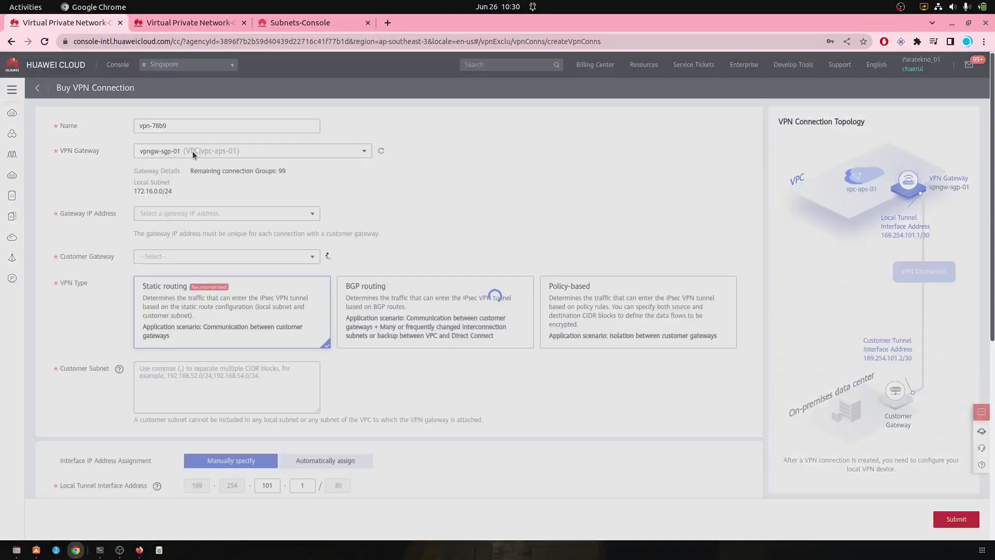
click(241, 152)
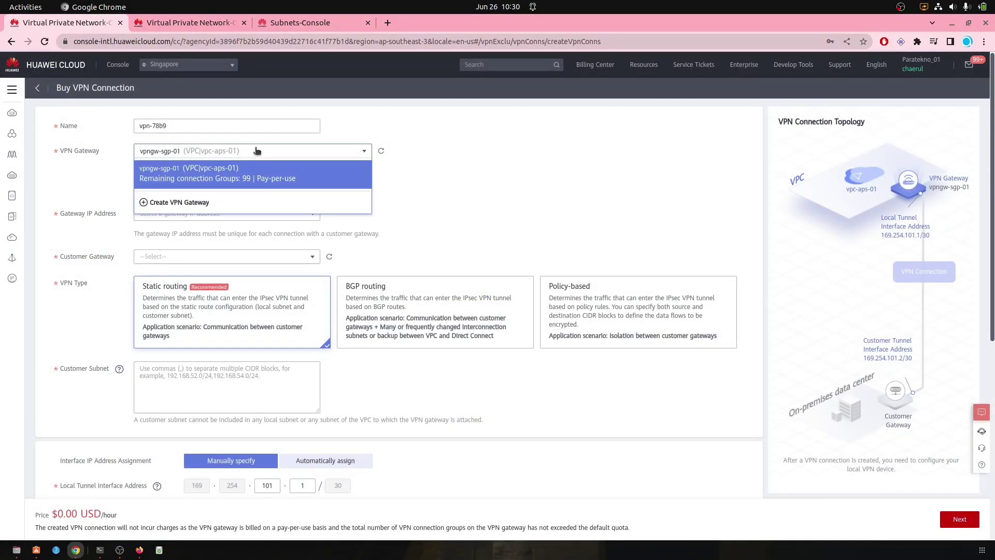
click(288, 171)
click(189, 216)
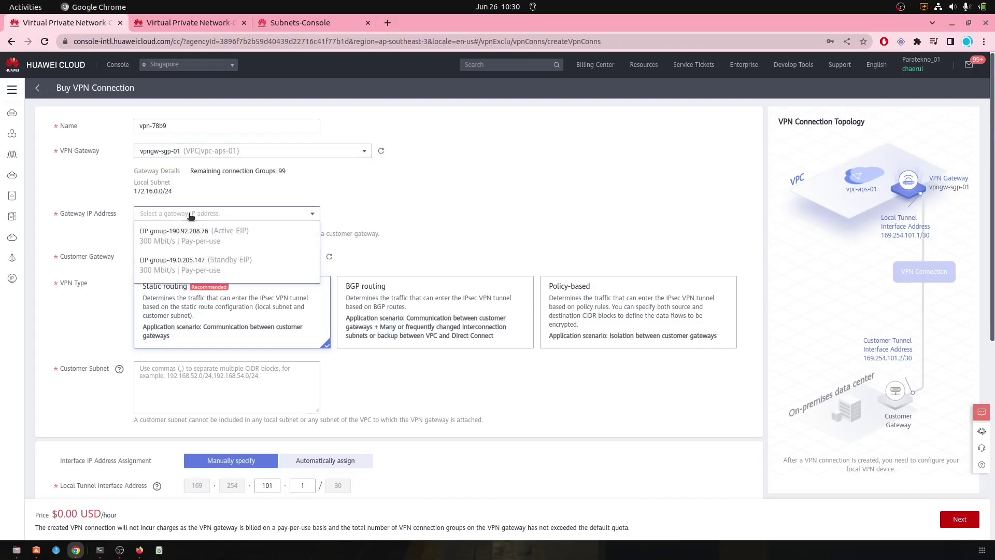
click(180, 259)
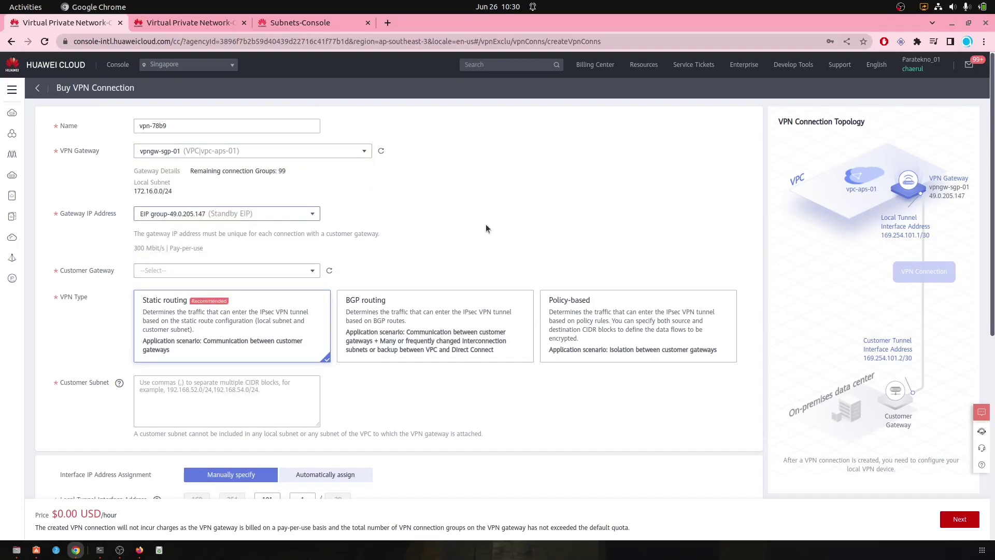
scroll(486, 224, down, 2)
click(273, 156)
click(231, 213)
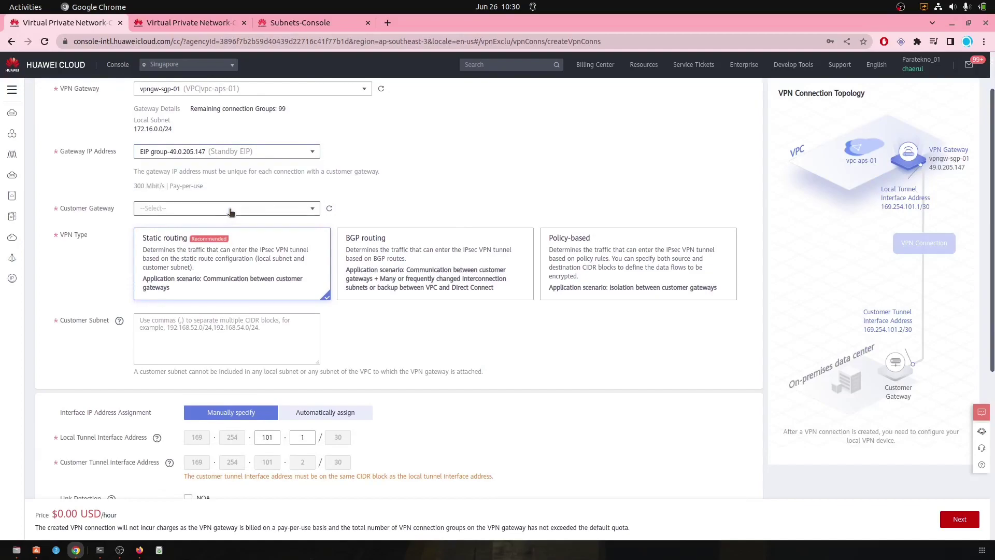
click(240, 213)
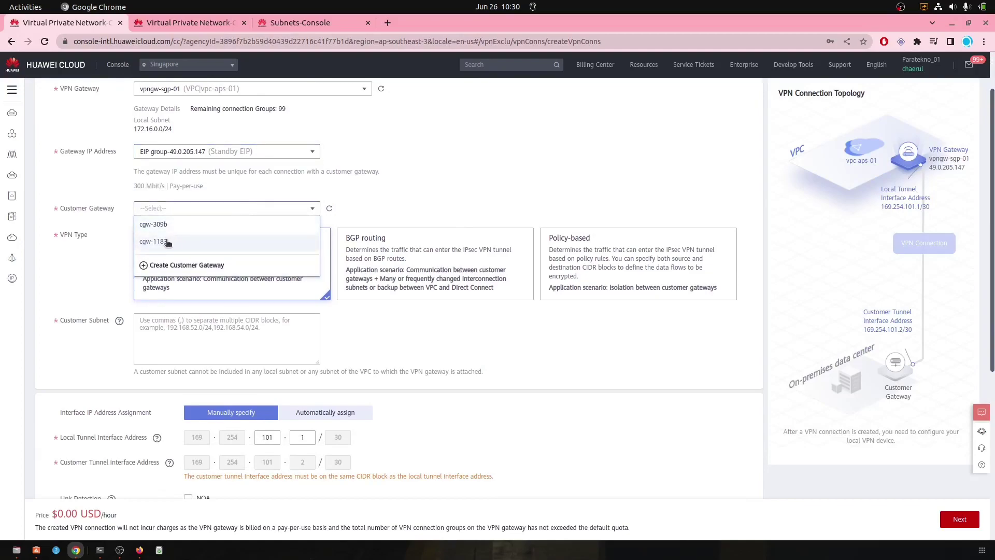
click(167, 242)
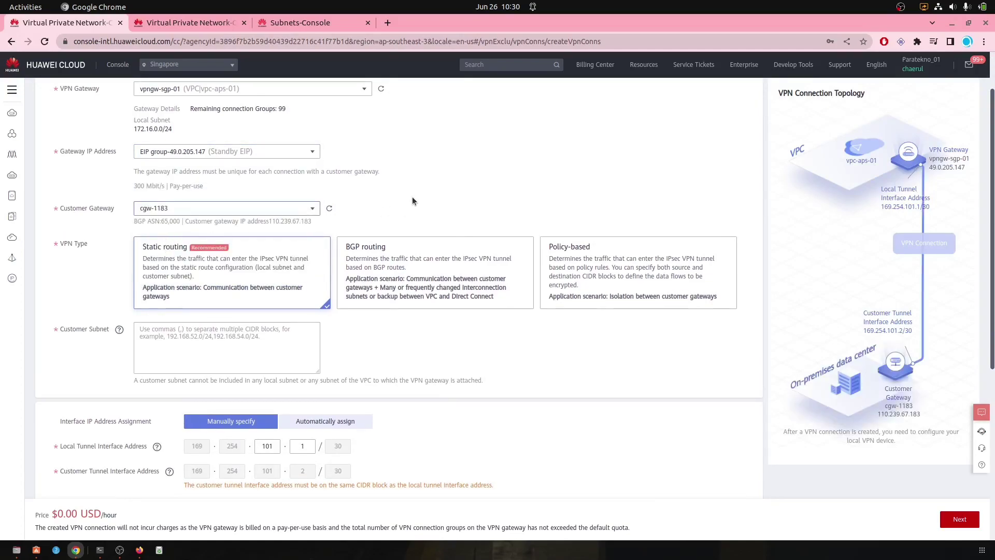
Step: Enter customer subnet 10.0.0.0/24 and the pre-shared key with its confirmation
scroll(263, 238, down, 4)
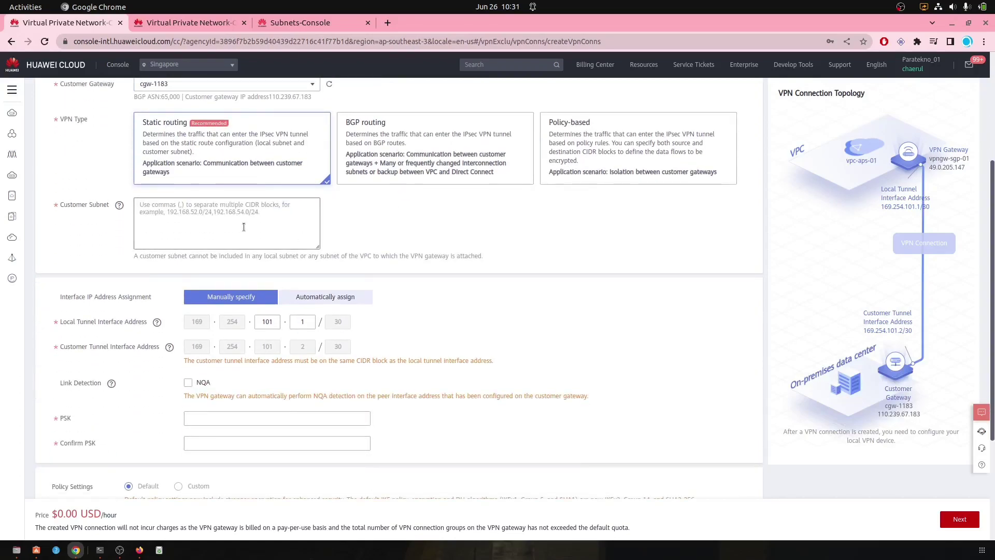
click(243, 226)
text(10.0.0.0/24)
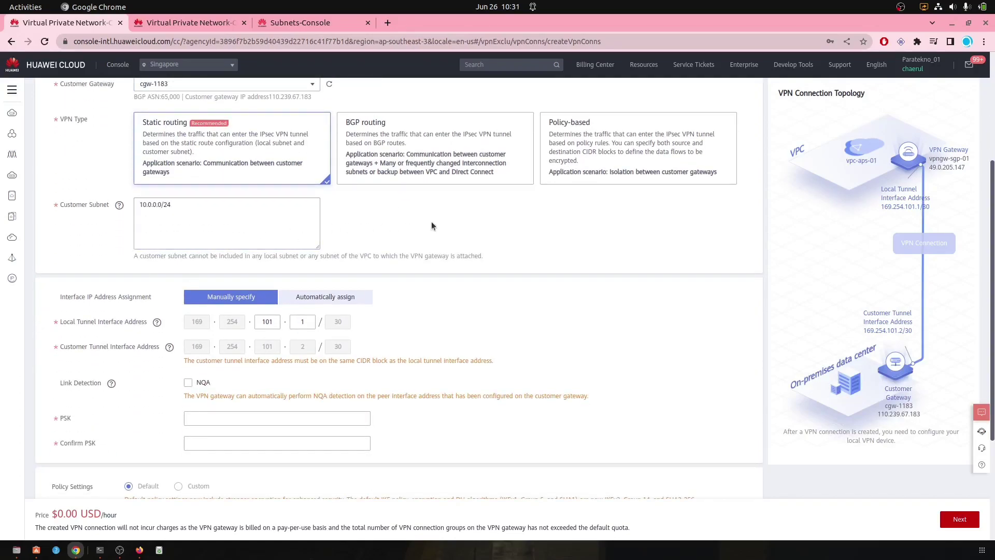
scroll(433, 224, down, 4)
click(247, 296)
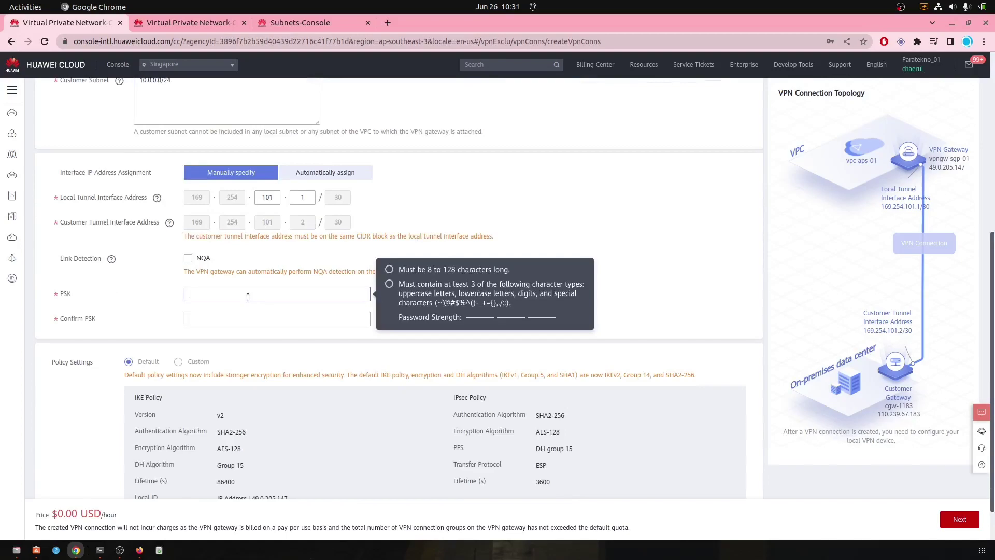
text(••••••••)
key(Tab)
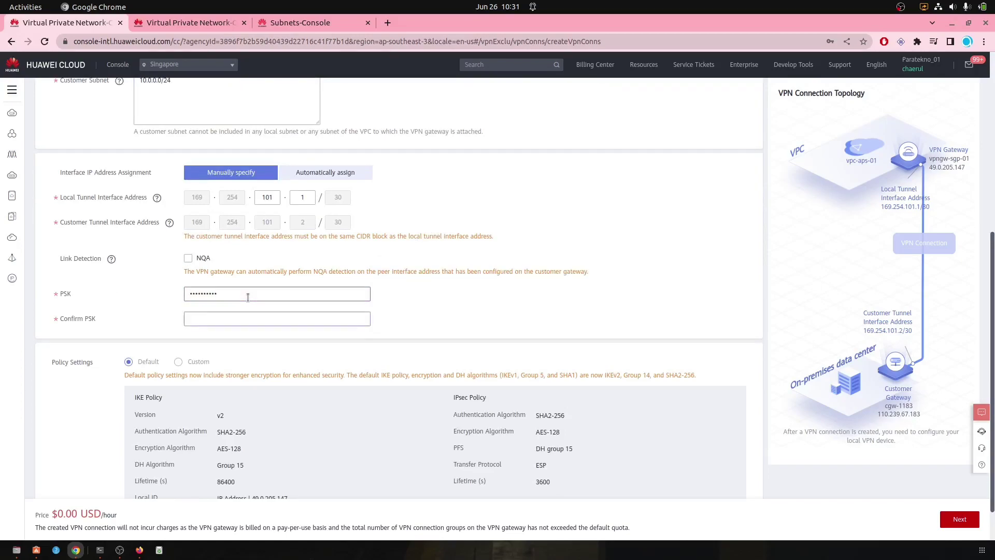
text(•••••••)
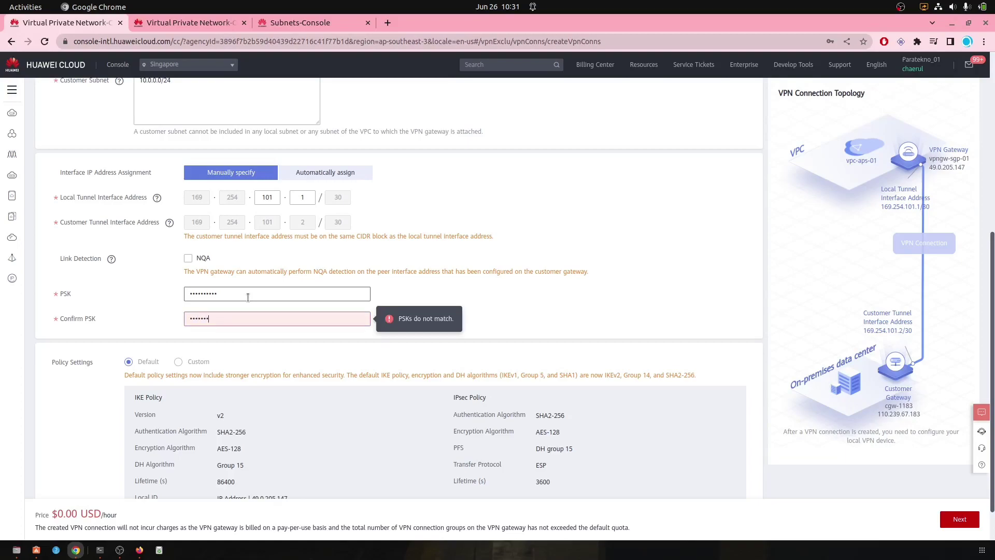
text(•••)
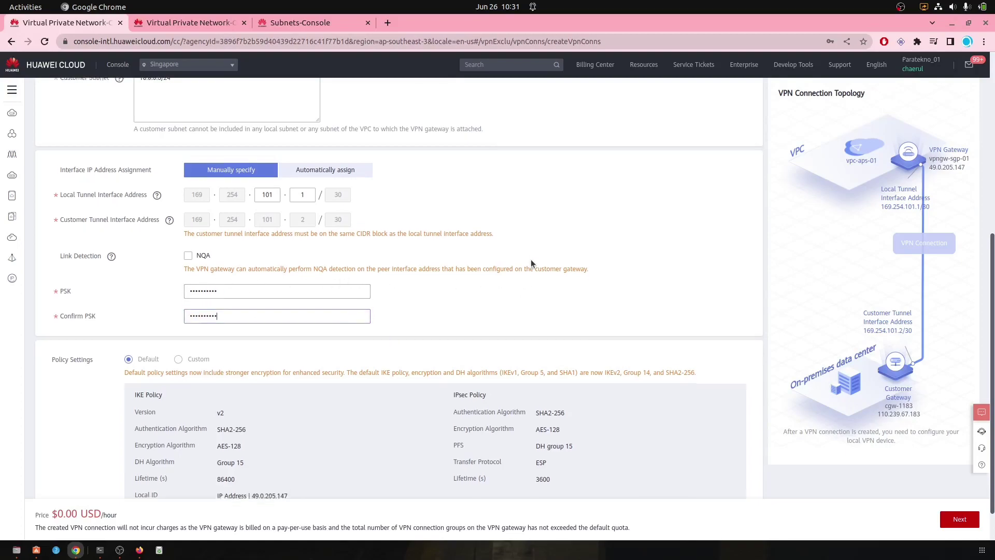
Step: Submit the Singapore connection, then open Jakarta's customer gateway list
scroll(531, 260, down, 2)
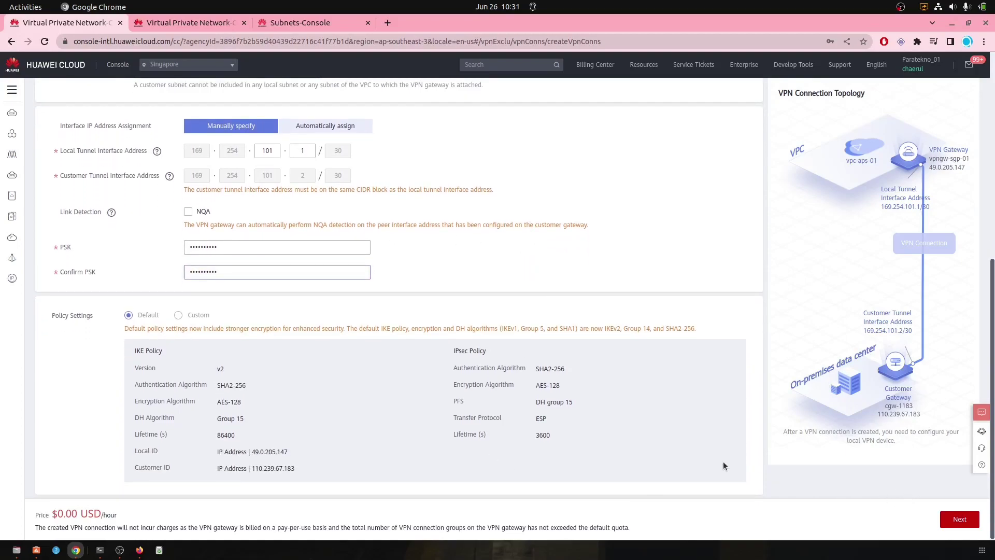
click(959, 519)
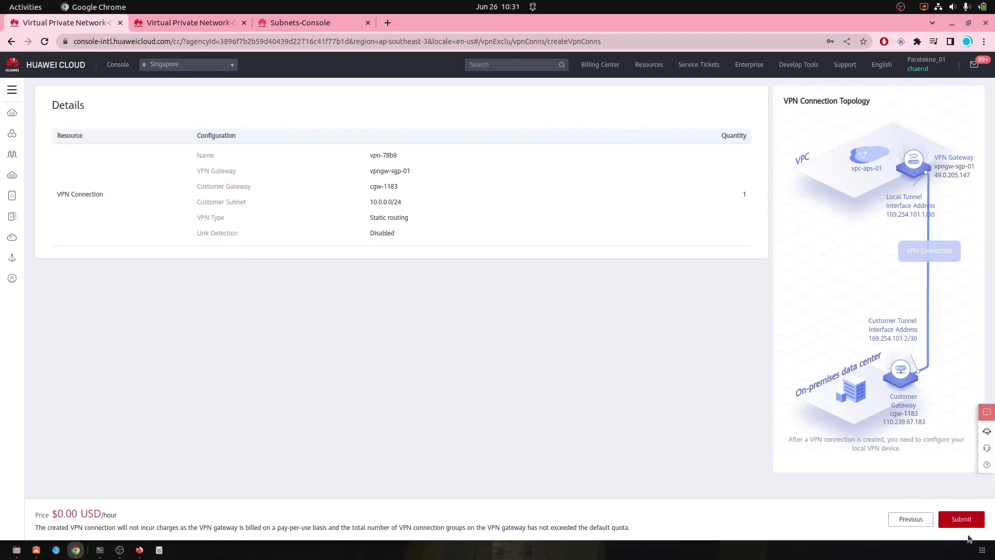
click(957, 521)
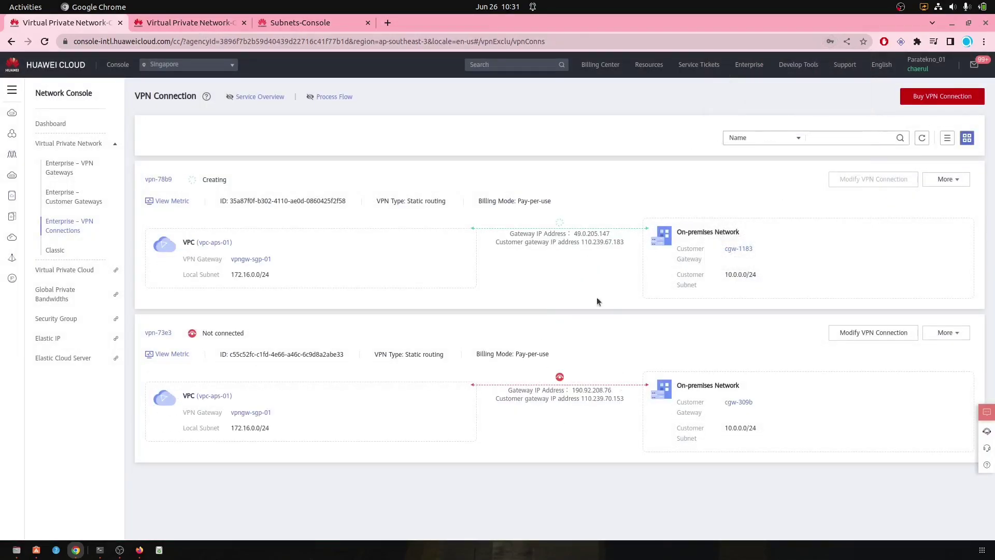
click(179, 23)
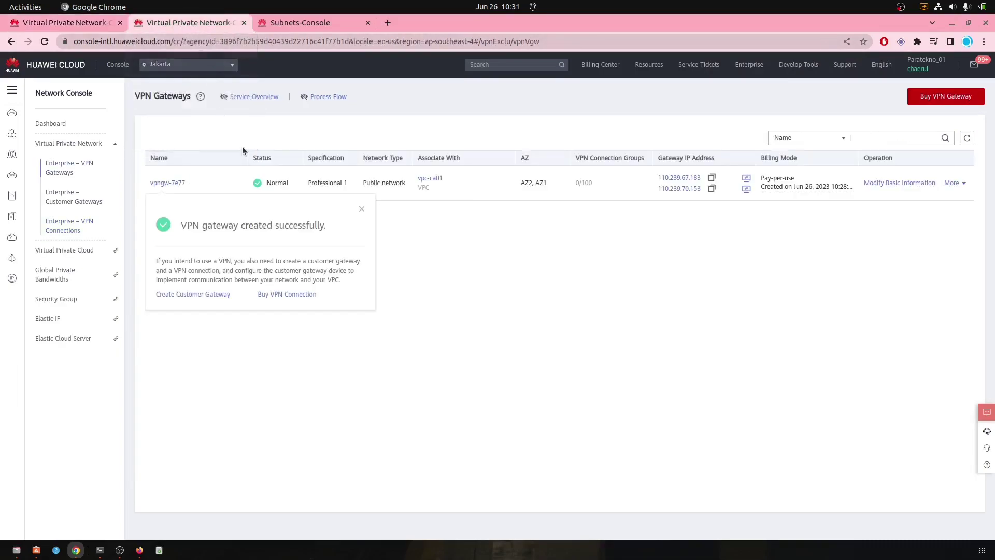
click(64, 201)
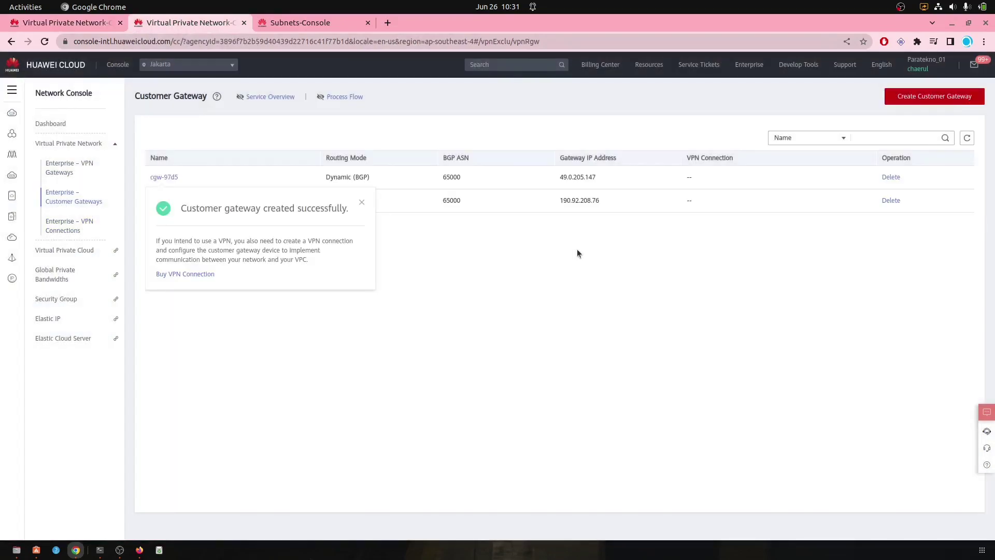
Step: Begin a Jakarta VPN connection on vpngw-7e77 using active EIP 110.239.67.183
click(362, 203)
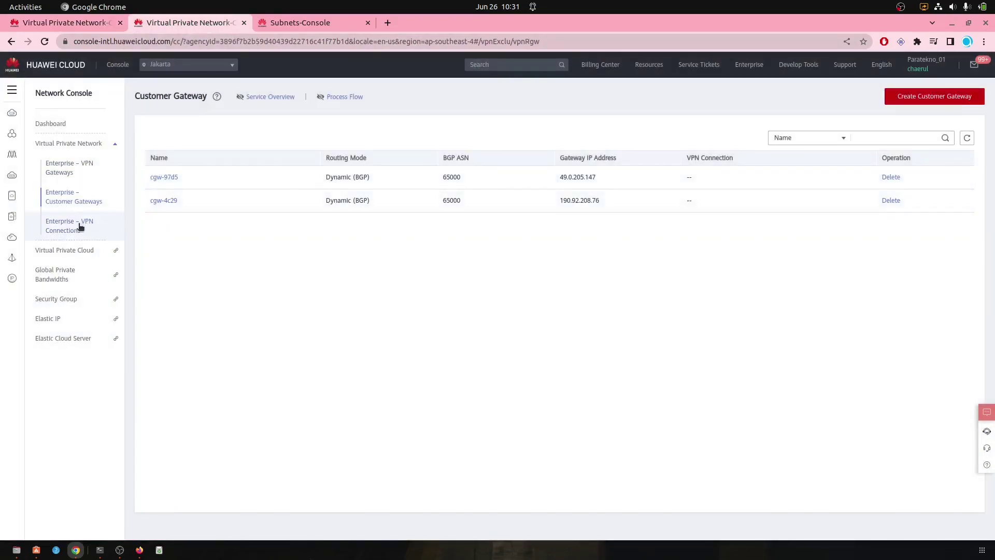
click(80, 224)
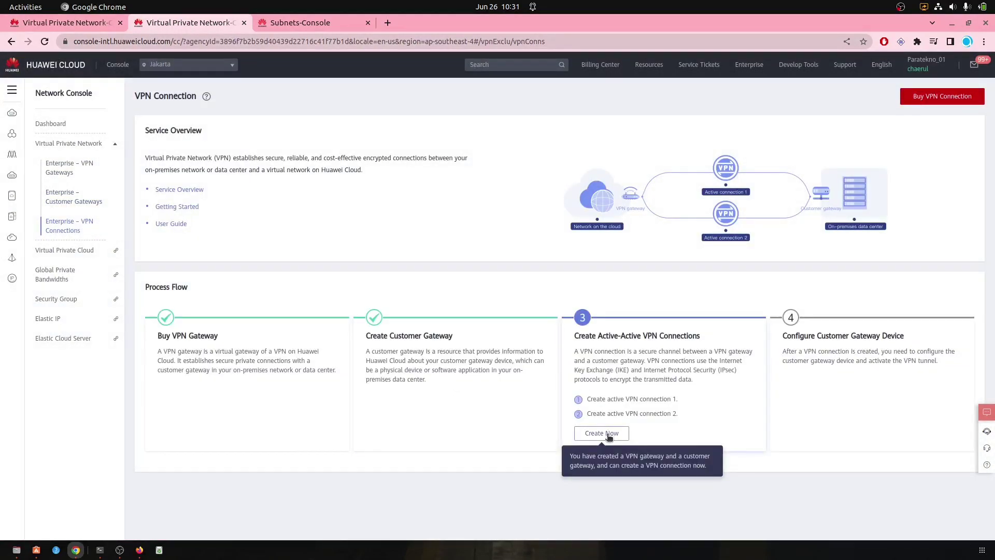
click(604, 435)
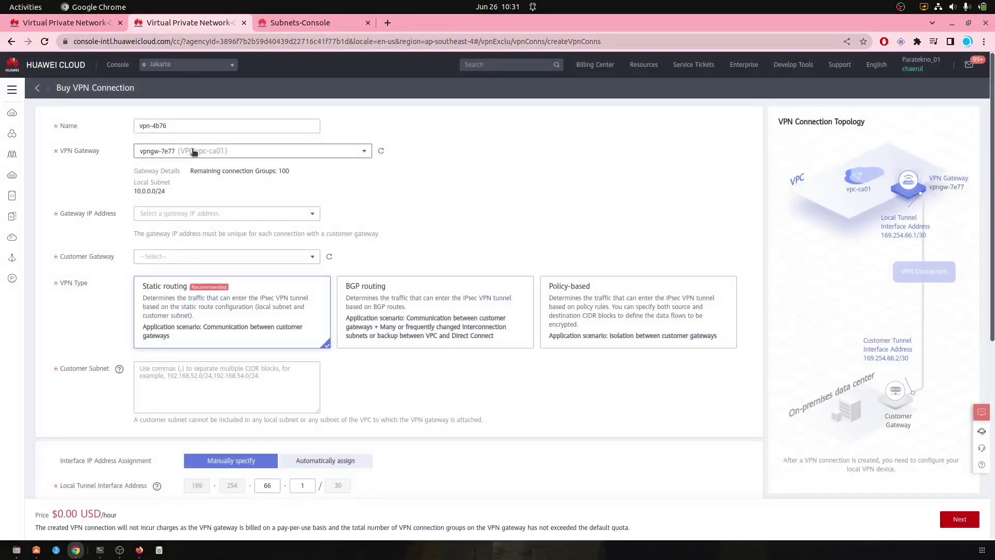
click(217, 153)
click(205, 171)
click(182, 215)
click(179, 232)
Step: Choose customer gateway cgw-97d5, then return to the Singapore console tab
scroll(280, 211, down, 2)
click(275, 210)
click(234, 224)
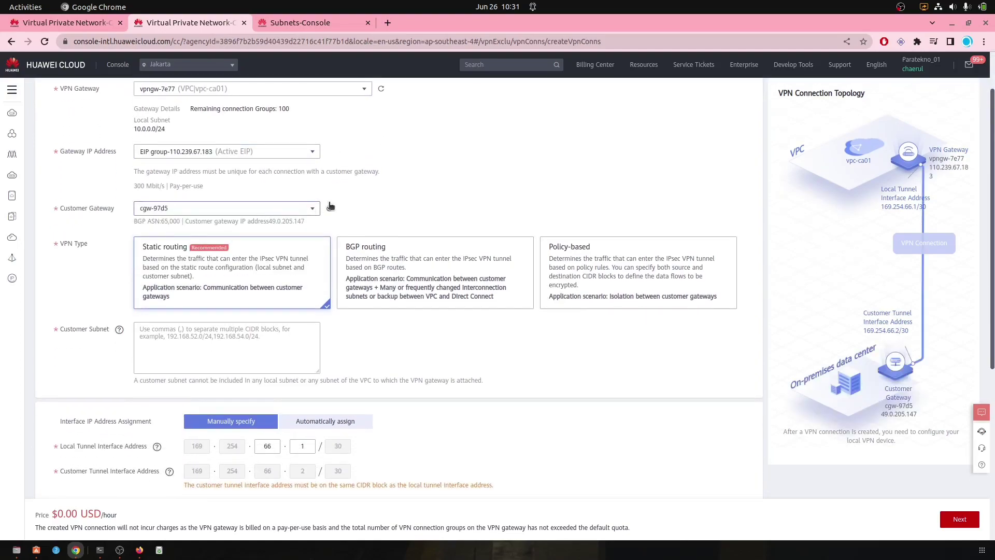
scroll(374, 209, down, 2)
click(200, 231)
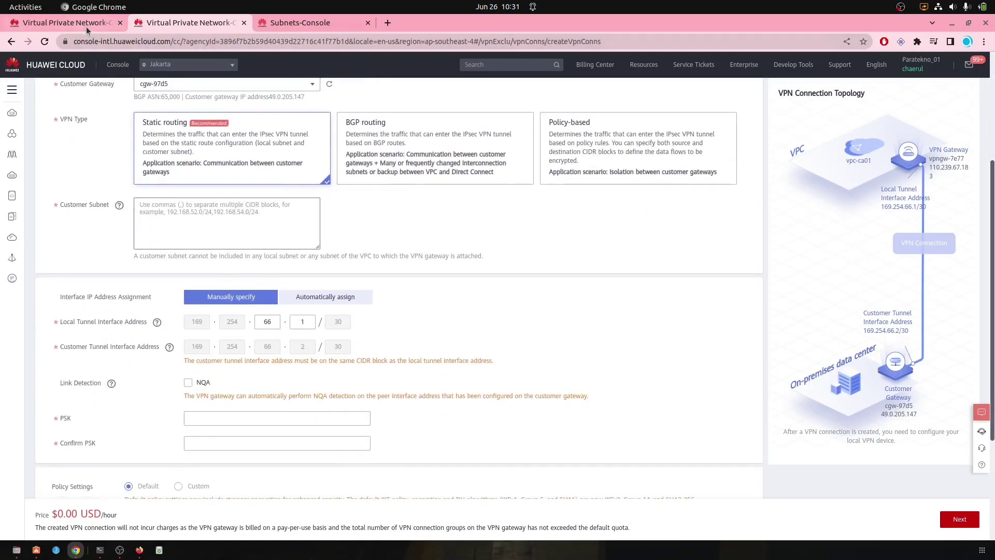
click(86, 26)
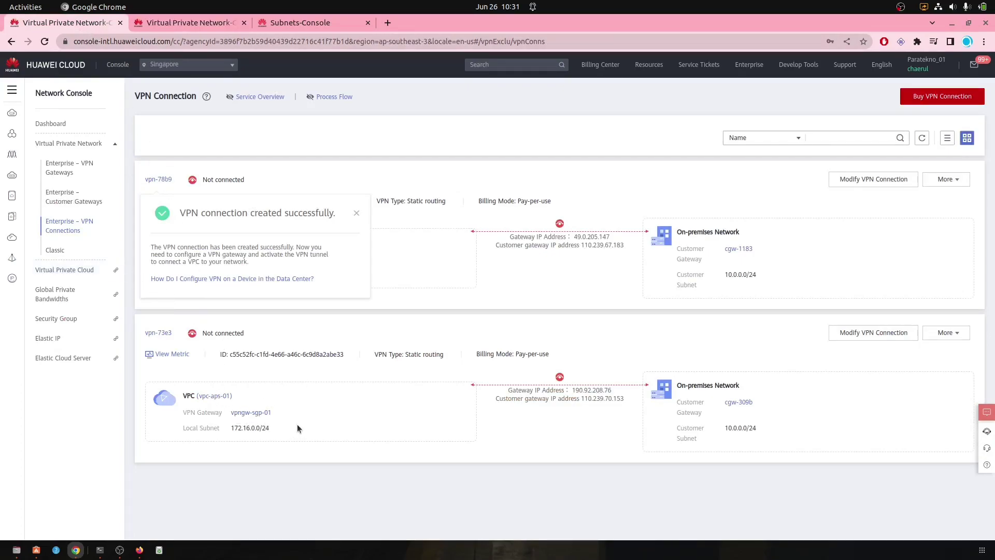
Step: Copy Singapore's subnet 172.16.0.0/24 into the Jakarta form's Customer Subnet field
click(357, 213)
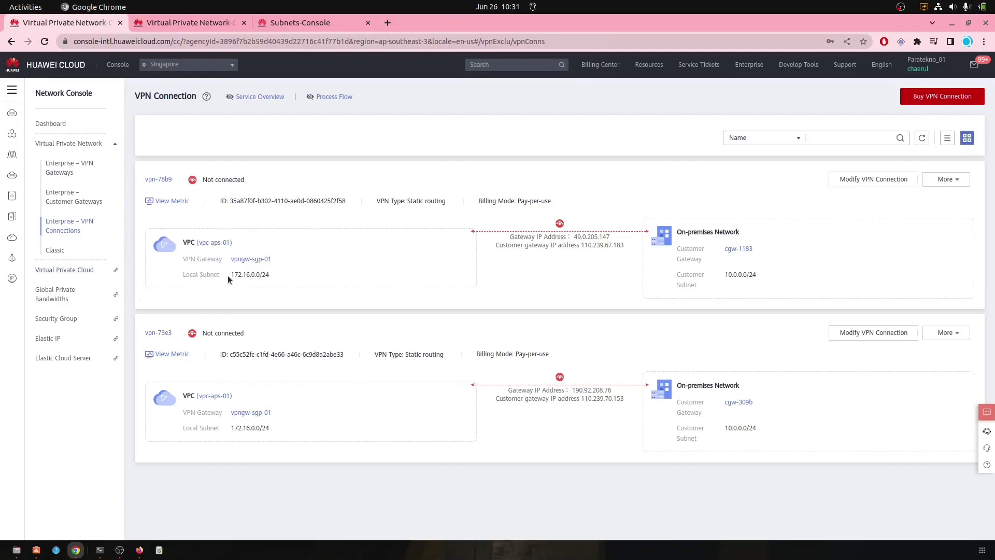
drag(233, 275, 294, 280)
key(ctrl+c)
click(212, 23)
click(195, 225)
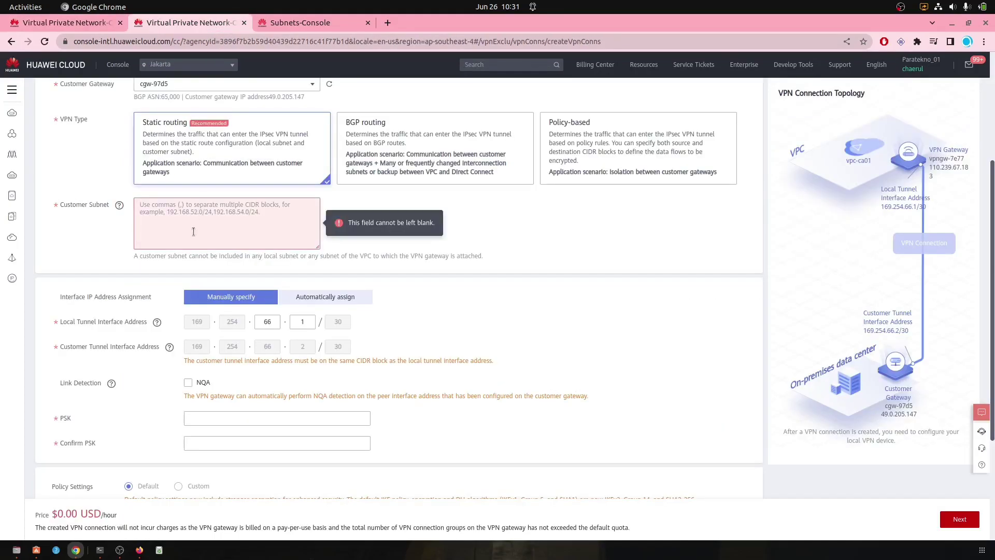
key(ctrl+v)
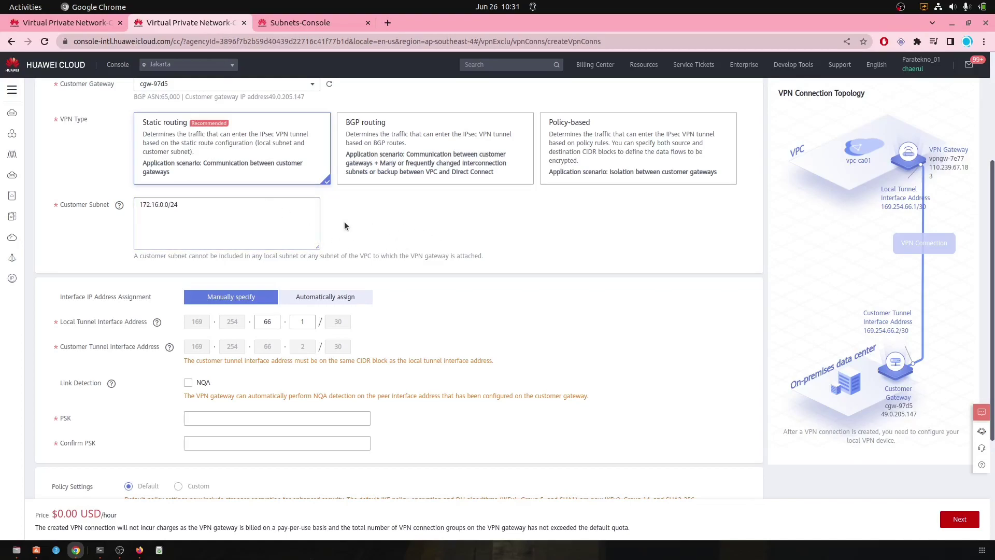
Step: Fill in the pre-shared key and its confirmation, then submit vpn-4b76
scroll(337, 249, down, 3)
click(219, 293)
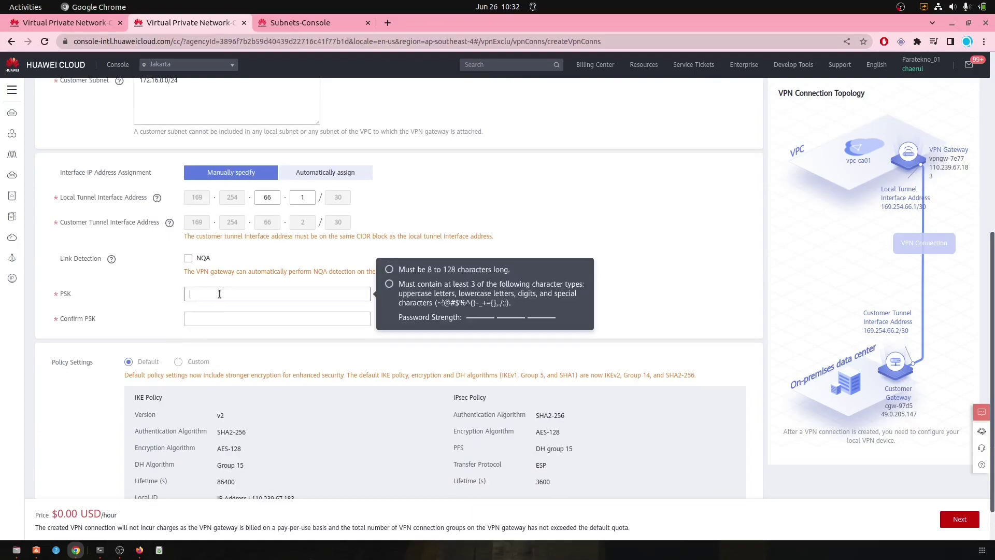
text(••••••••••)
key(Tab)
text(•)
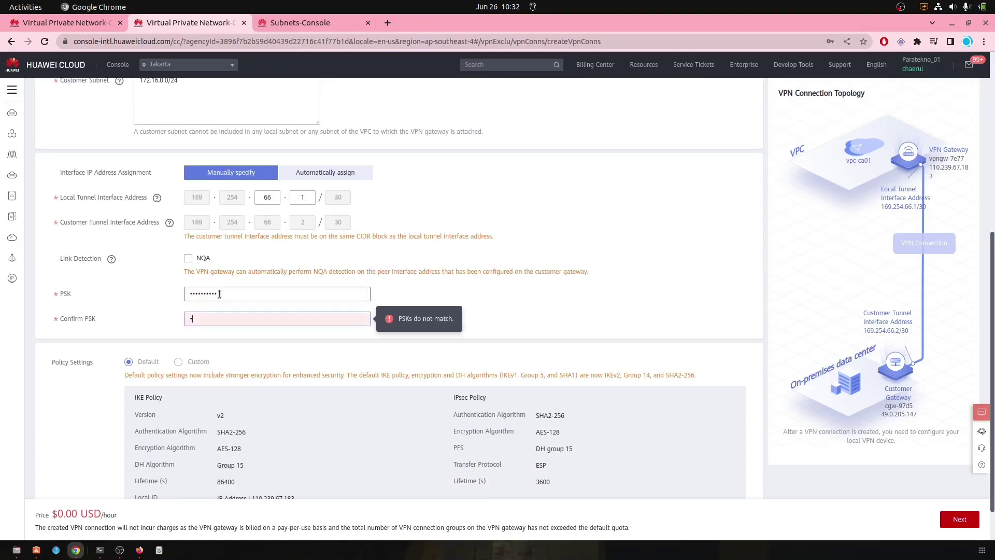
text(•••••••••)
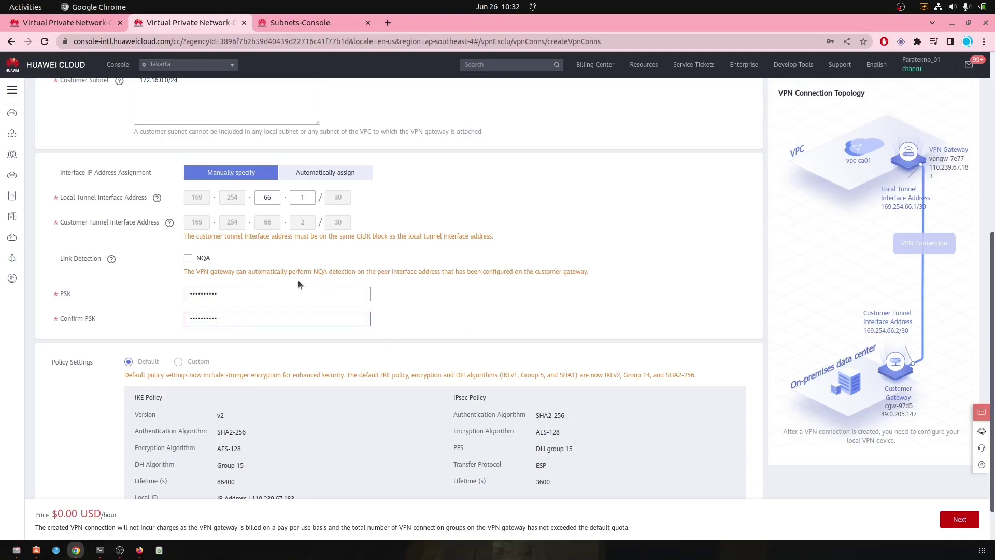
scroll(456, 300, down, 1)
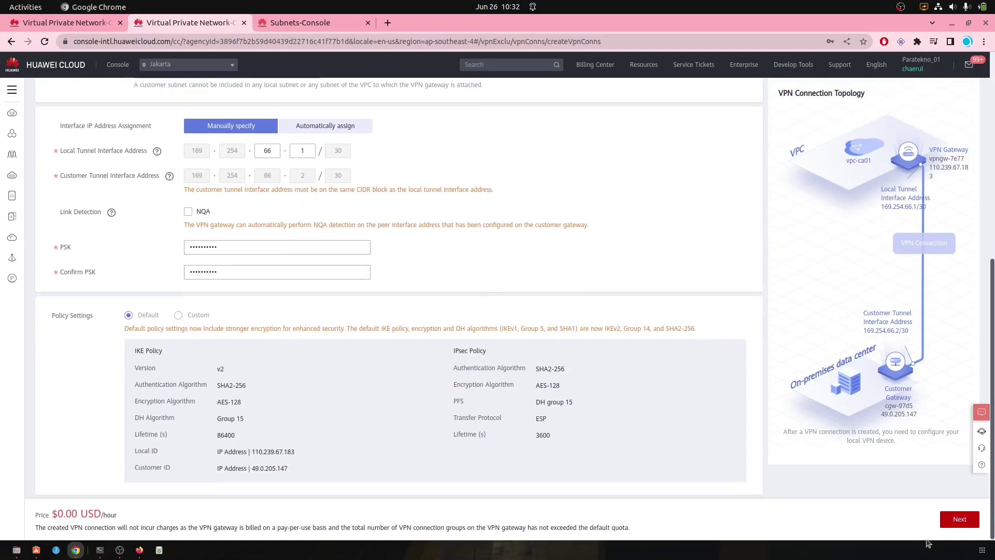
click(959, 519)
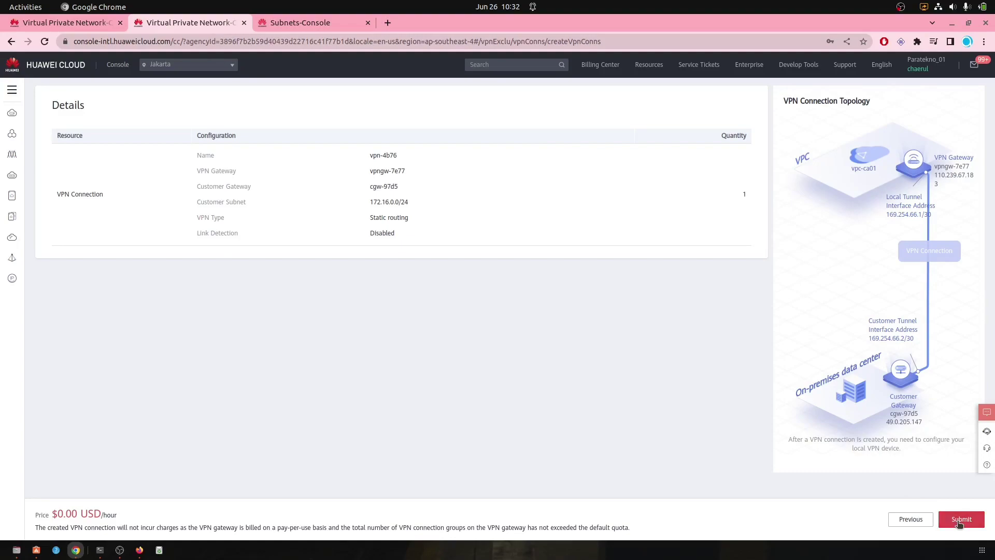
click(962, 519)
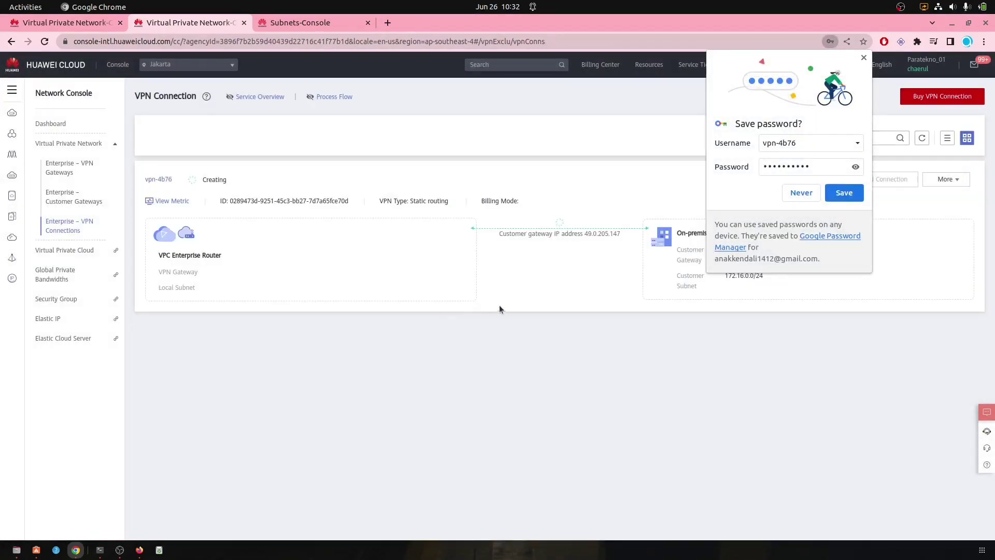
Step: Start a second Jakarta connection on vpngw-7e77 with standby EIP 110.239.70.153 and customer gateway cgw-4c29
click(863, 58)
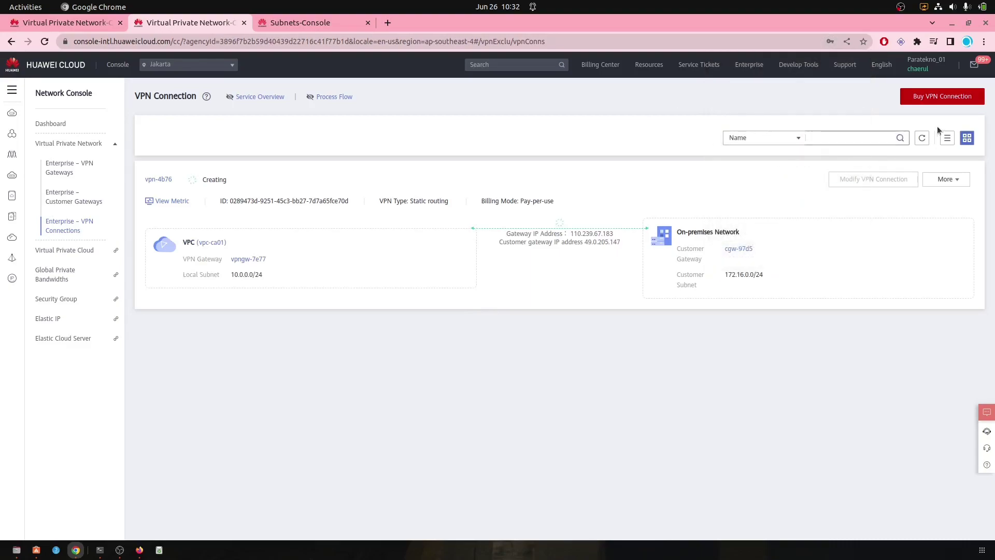
click(954, 96)
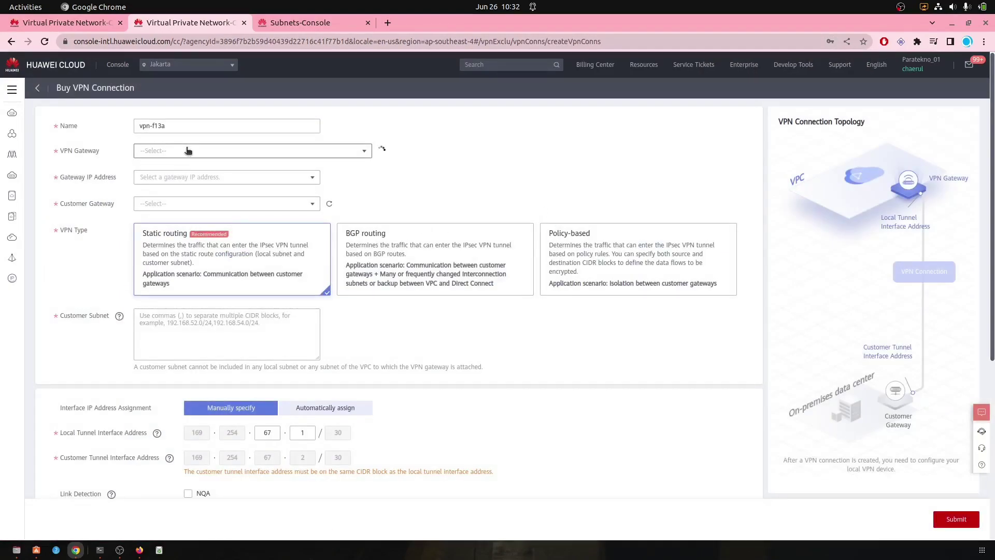
click(187, 151)
click(185, 171)
click(206, 213)
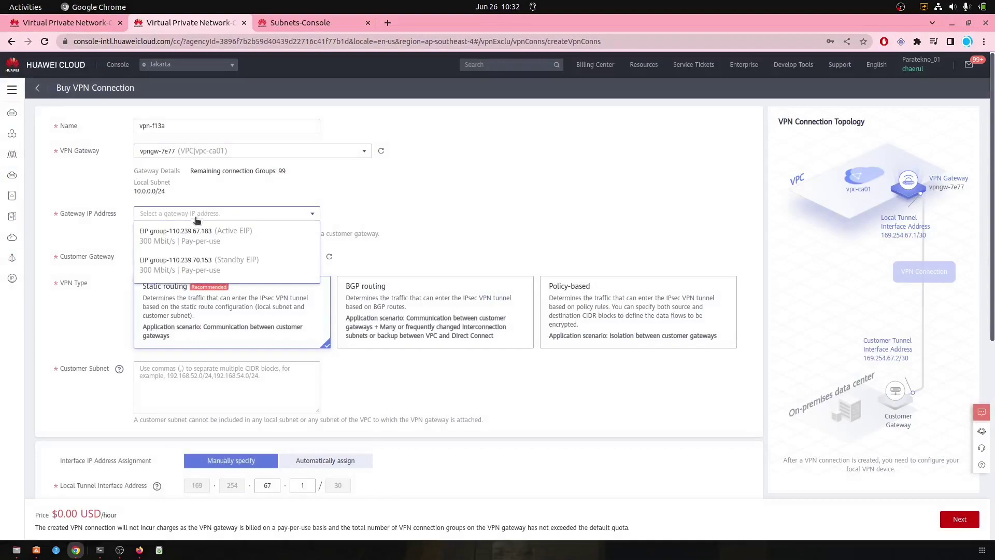
click(179, 259)
click(167, 270)
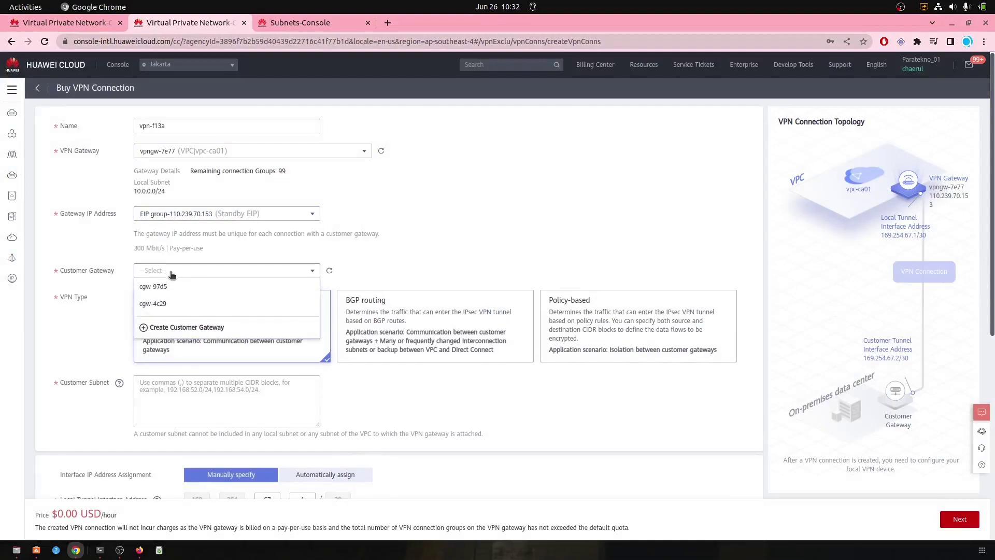
click(174, 299)
Step: Enter customer subnet 172.16.0.0/24 and the pre-shared key with its confirmation
scroll(402, 245, down, 1)
scroll(311, 270, down, 2)
click(224, 290)
key(ctrl+v)
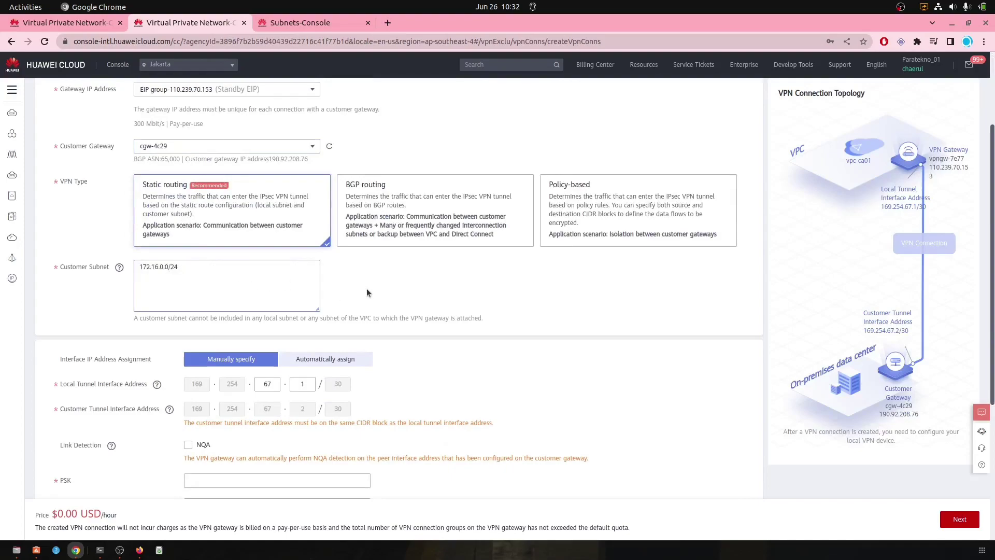
scroll(416, 287, down, 3)
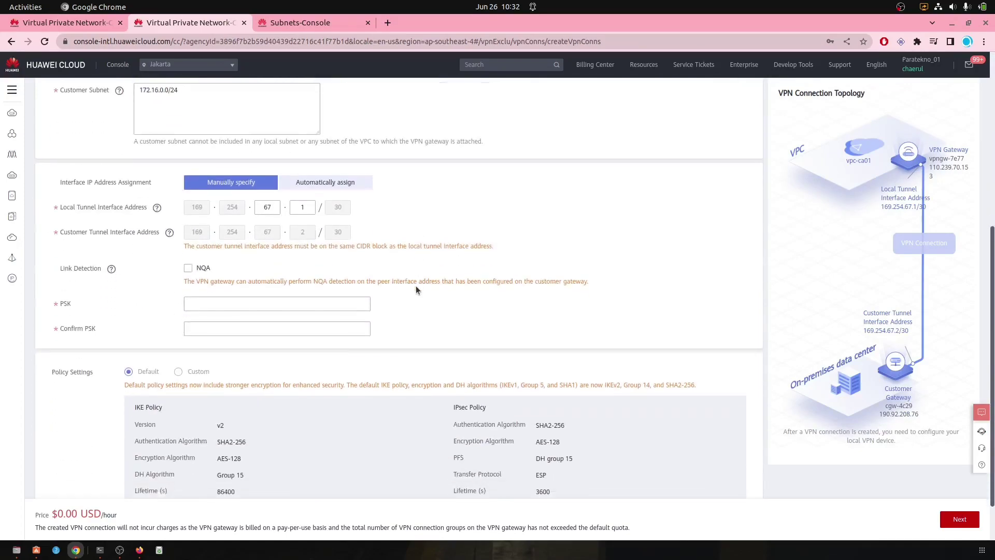
click(210, 296)
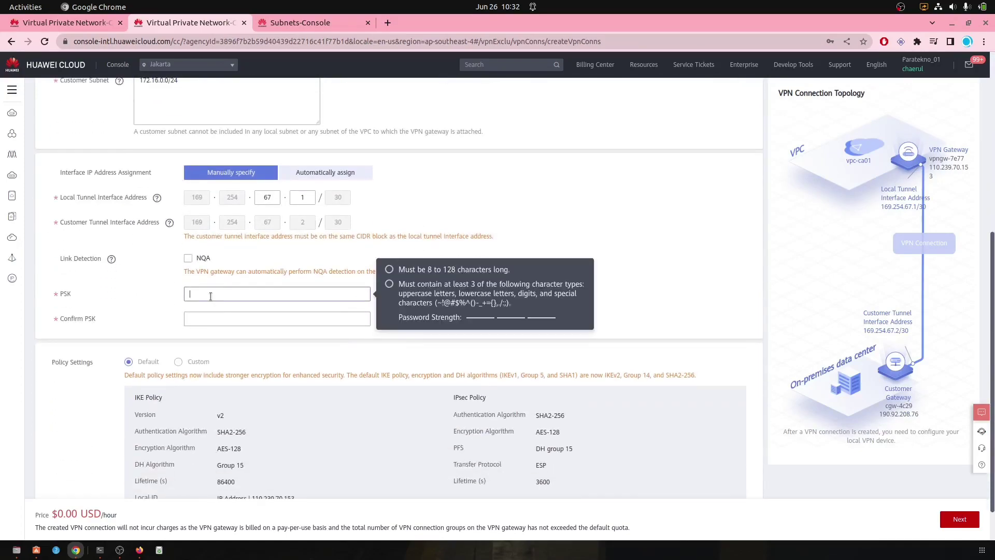
text(********)
key(Tab)
text(**********)
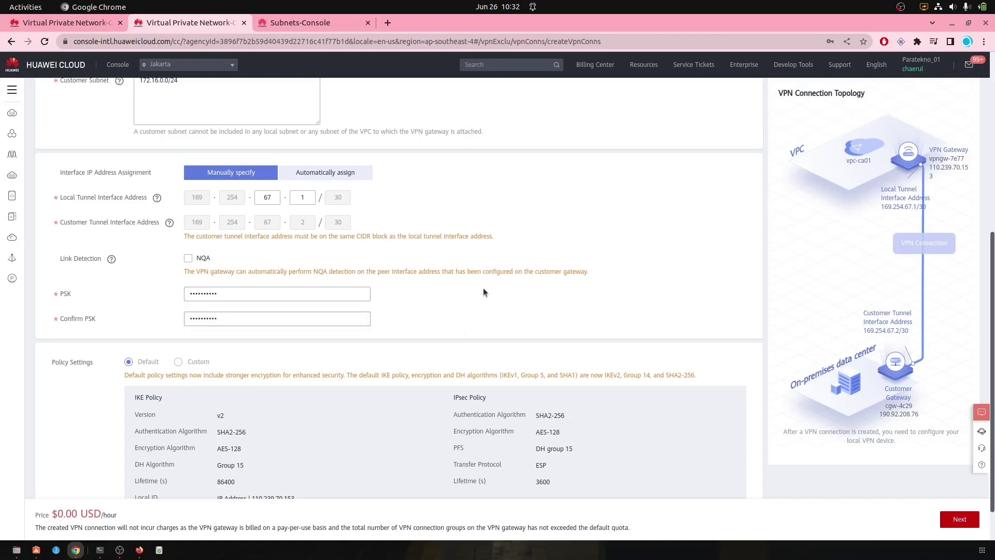
Step: Submit vpn-f13a after dismissing Chrome's save-password prompt
scroll(483, 288, down, 1)
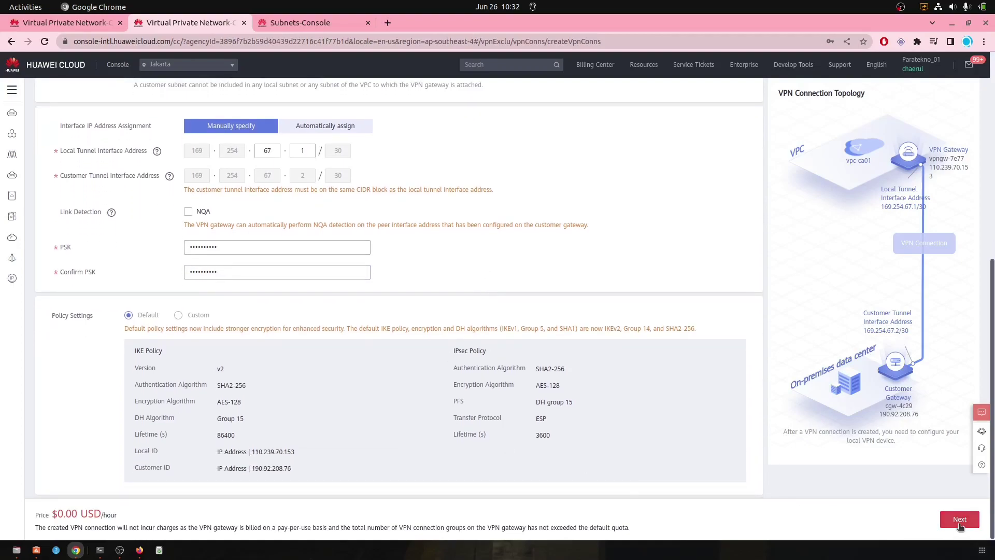
click(960, 519)
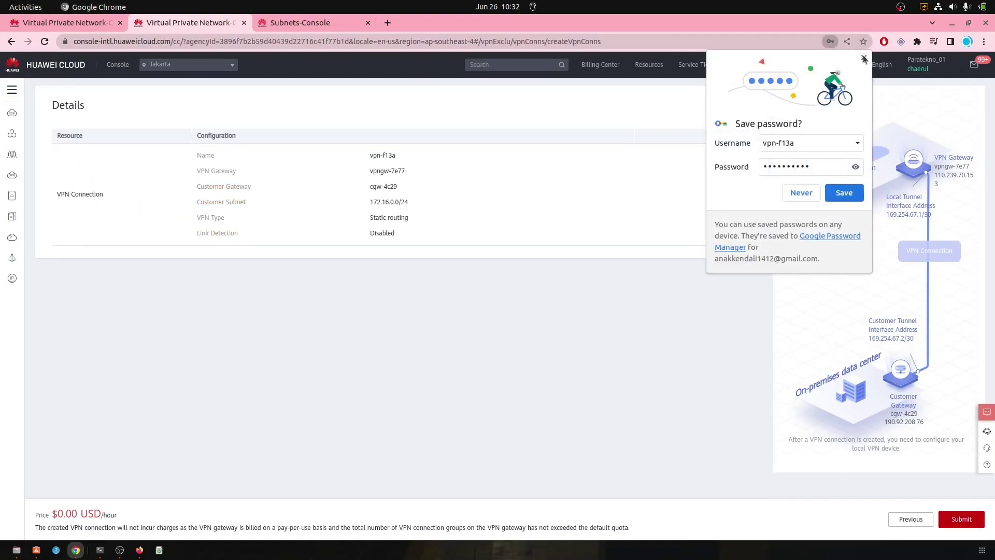
click(844, 193)
click(960, 519)
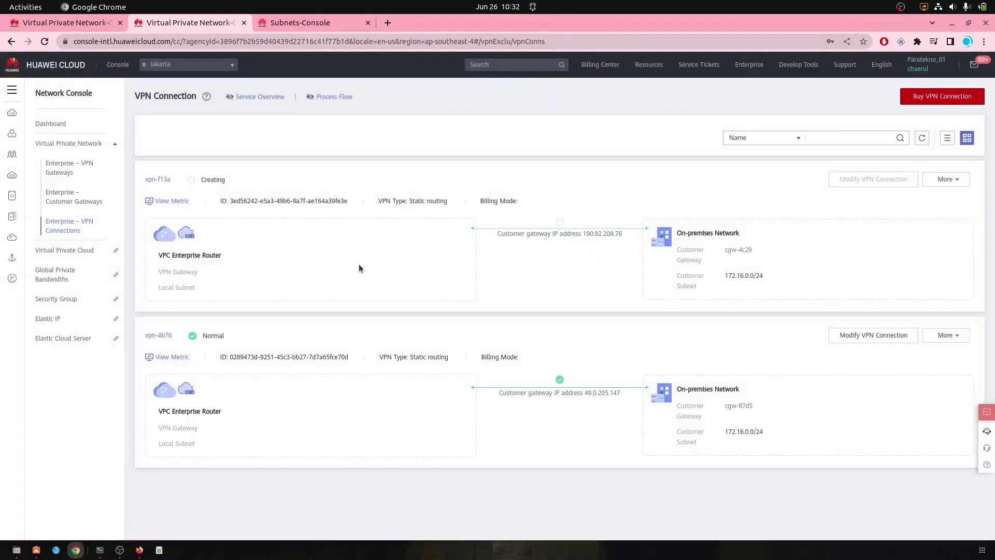
Step: Refresh the Singapore and Jakarta VPN connection lists to compare their statuses
drag(576, 372, 557, 383)
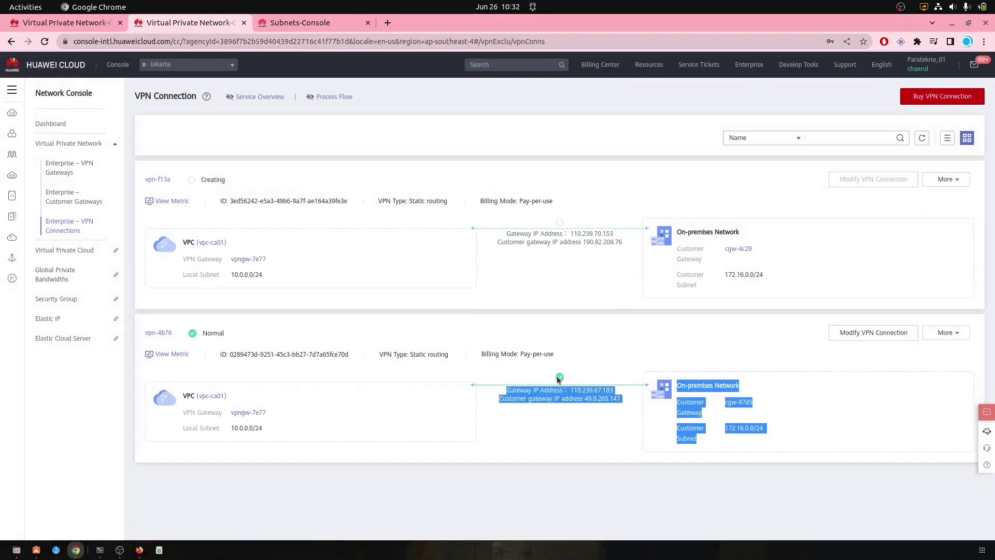
click(593, 360)
key(ctrl+Page_Up)
click(923, 143)
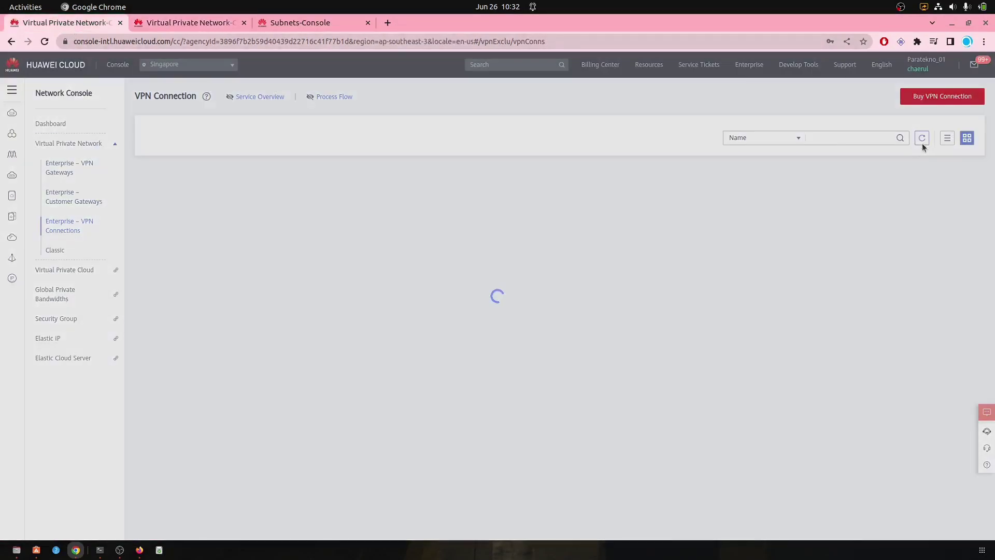
click(922, 143)
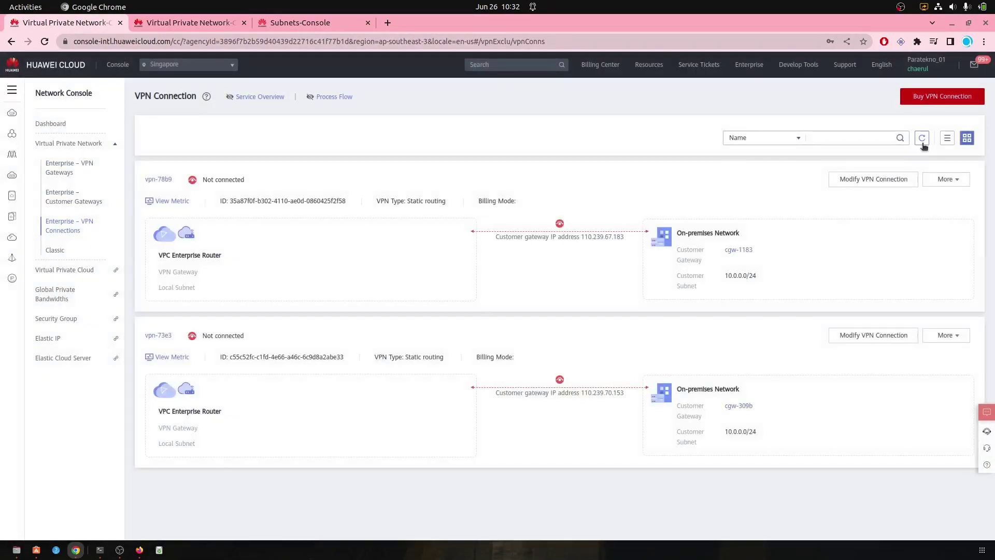
click(922, 143)
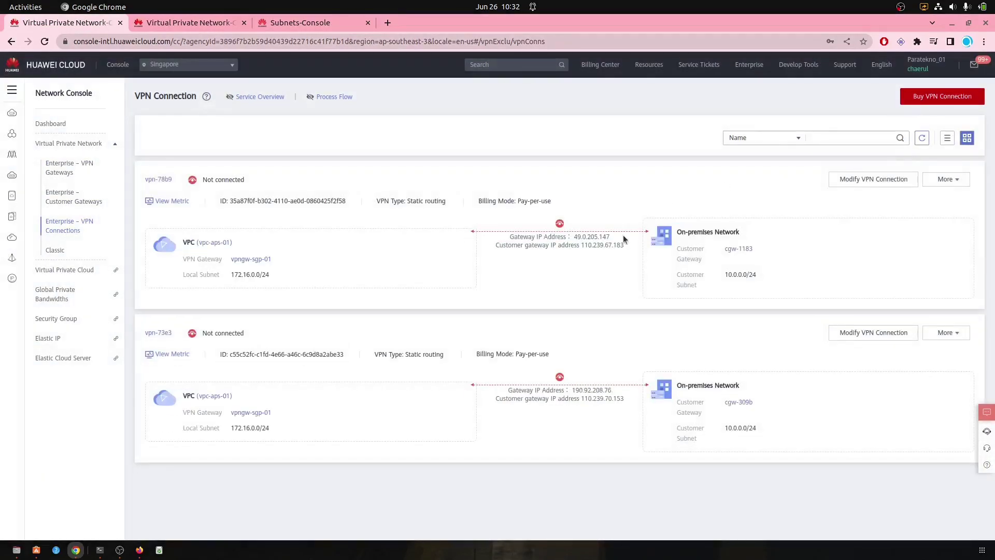
click(178, 24)
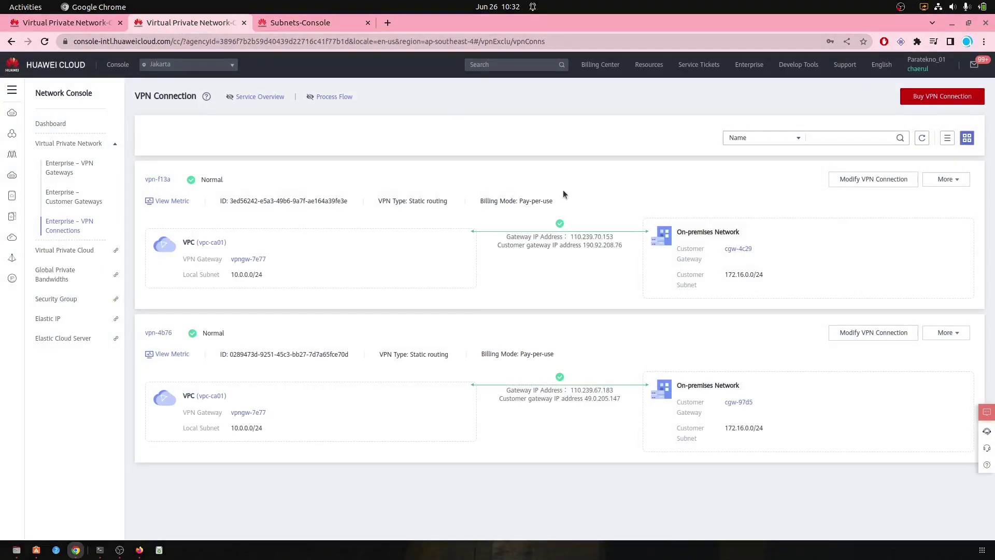
click(922, 137)
key(ctrl+Page_Up)
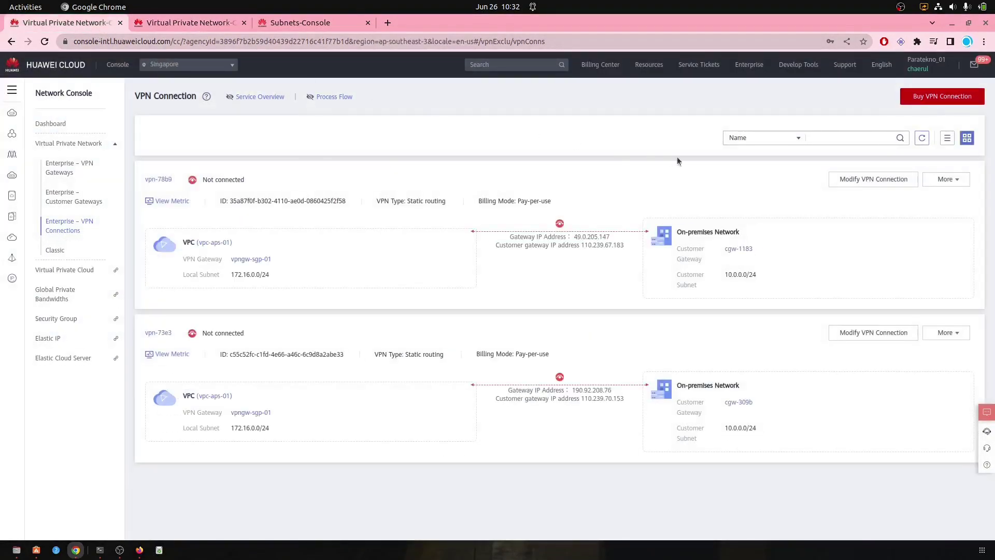
click(926, 140)
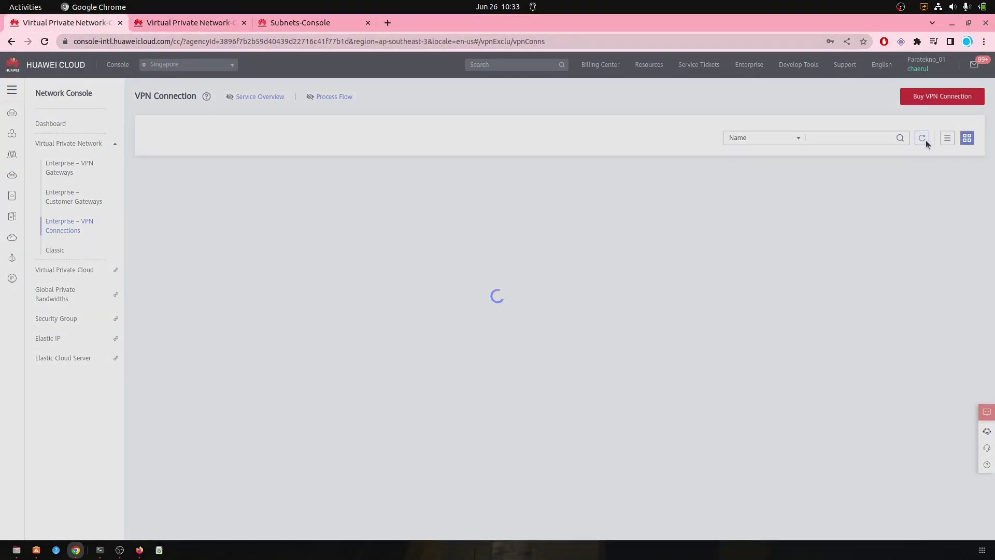
click(926, 140)
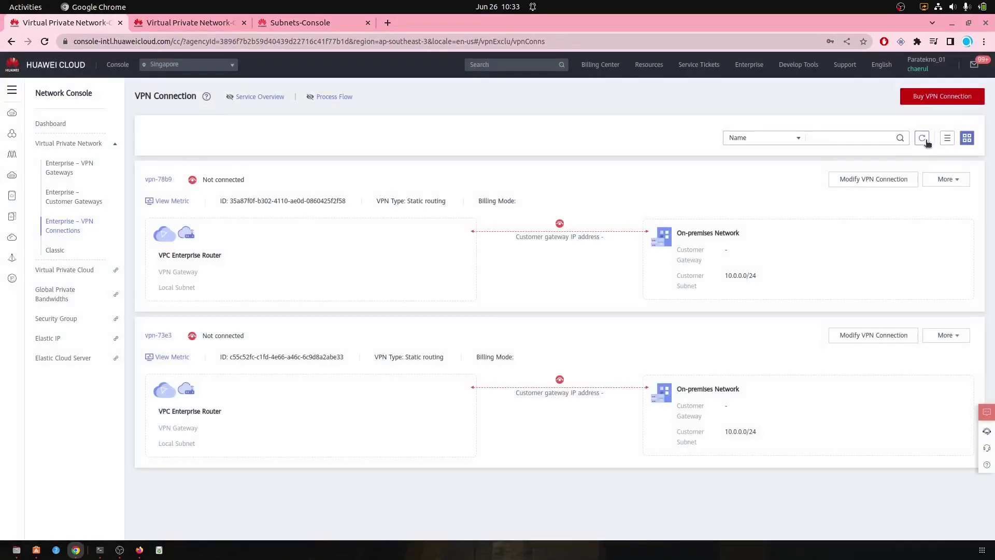
click(926, 140)
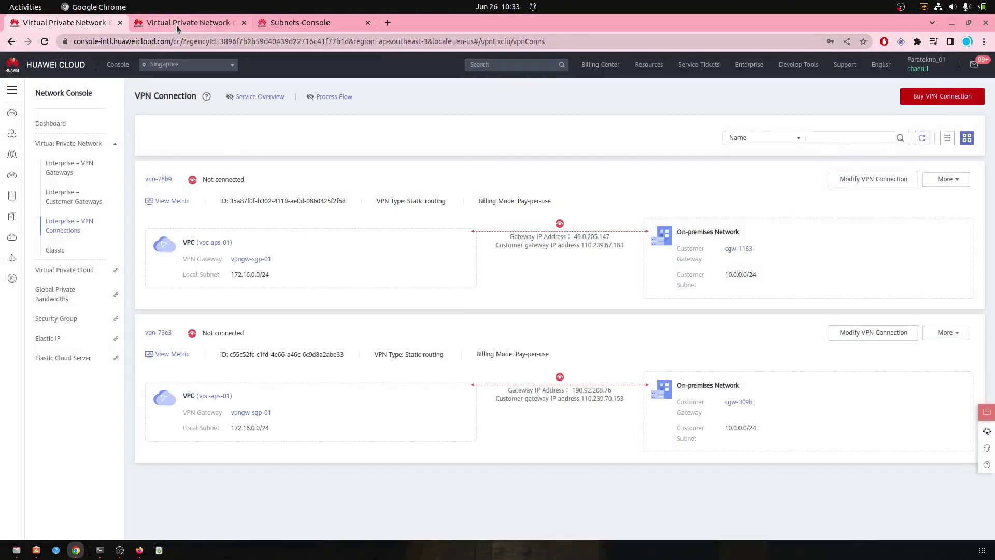
click(176, 23)
click(922, 139)
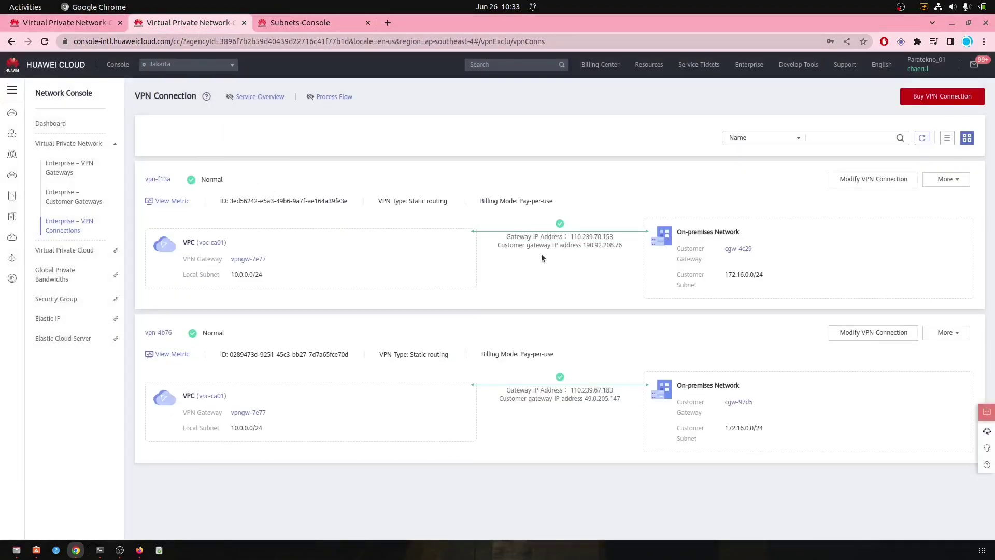
Step: Keep refreshing and reloading Singapore's list; vpn-78b9 and vpn-73e3 still read Not connected
click(72, 23)
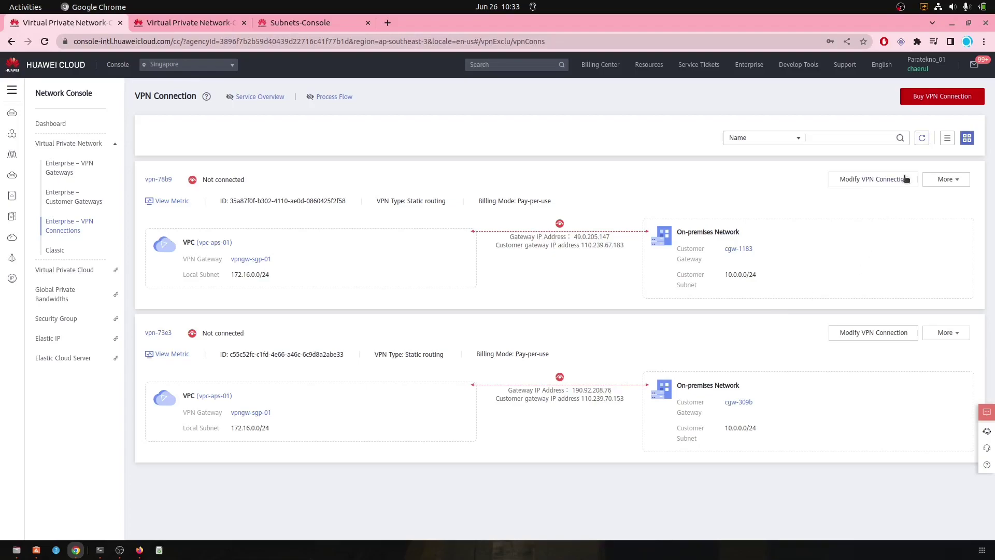
click(922, 138)
click(179, 25)
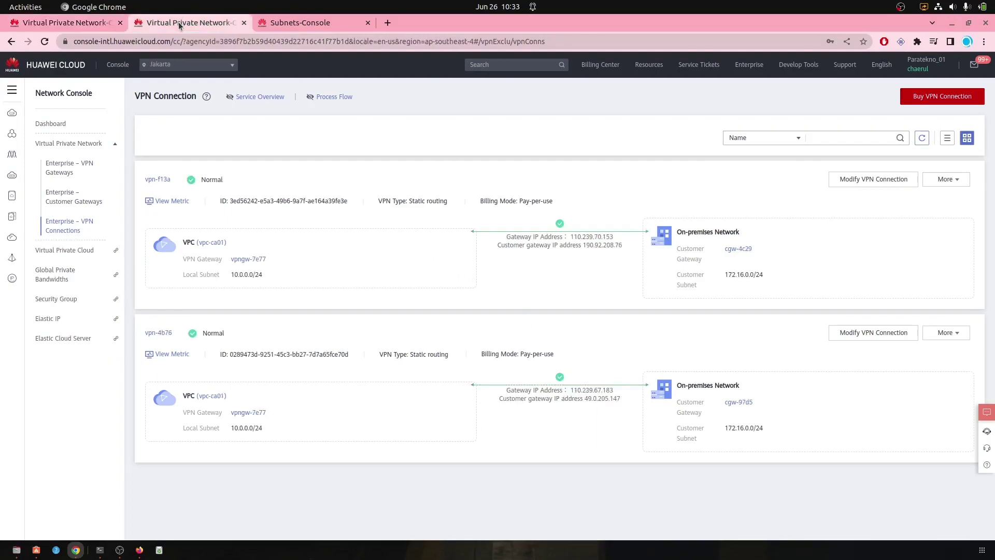
click(73, 23)
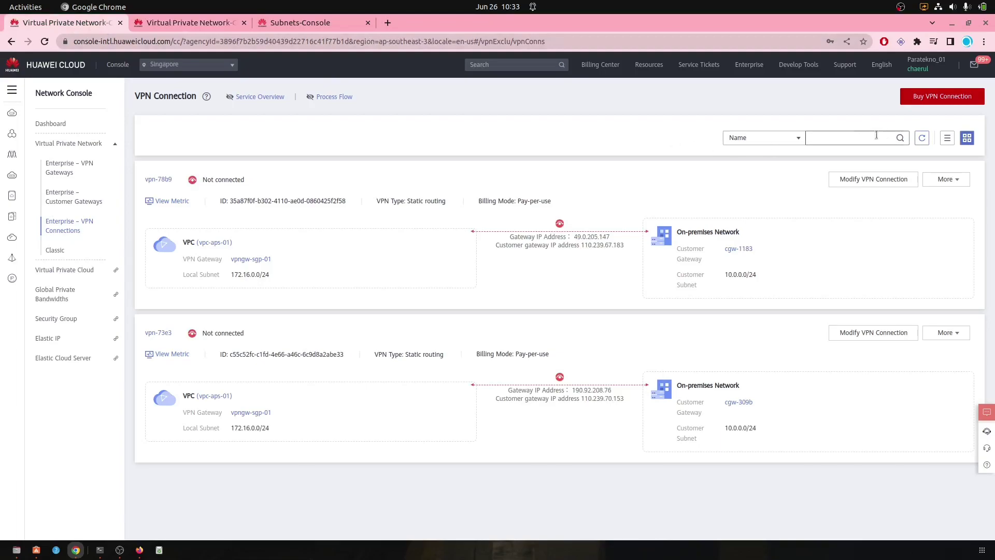
click(923, 139)
click(922, 138)
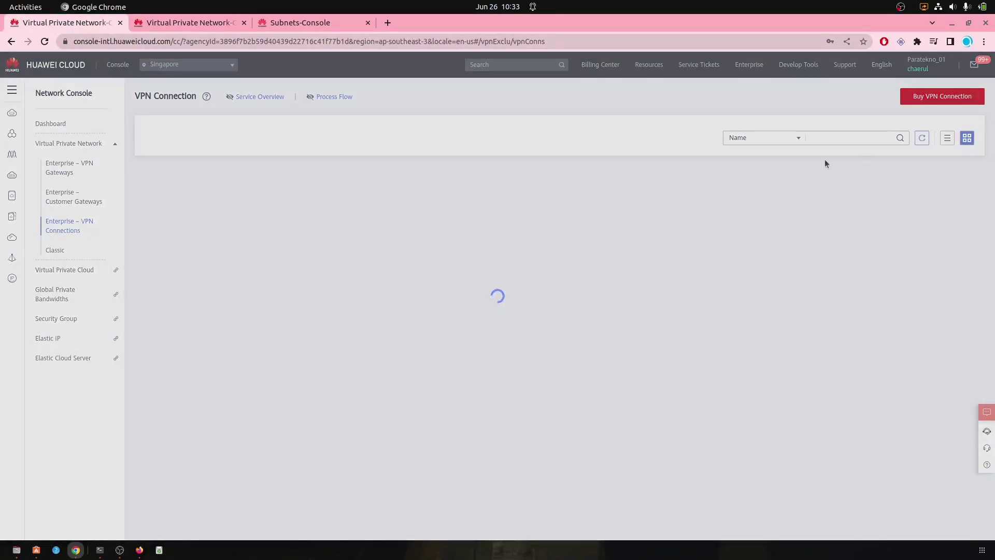
click(44, 41)
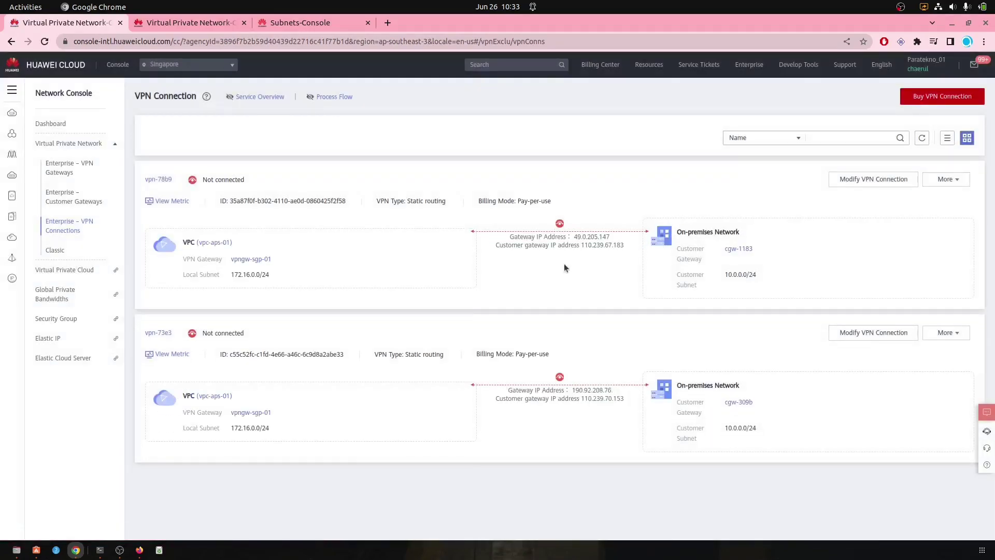
click(922, 138)
click(924, 144)
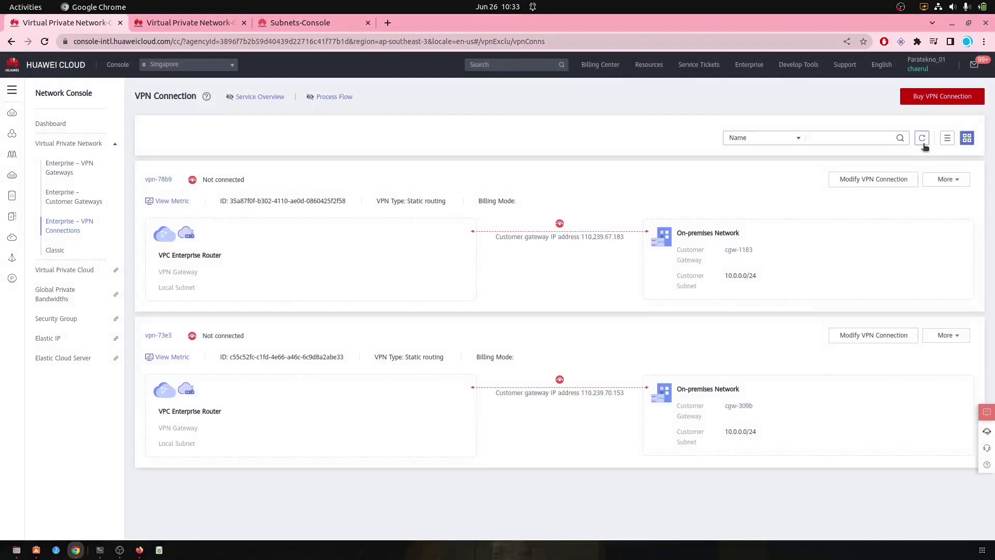
click(924, 144)
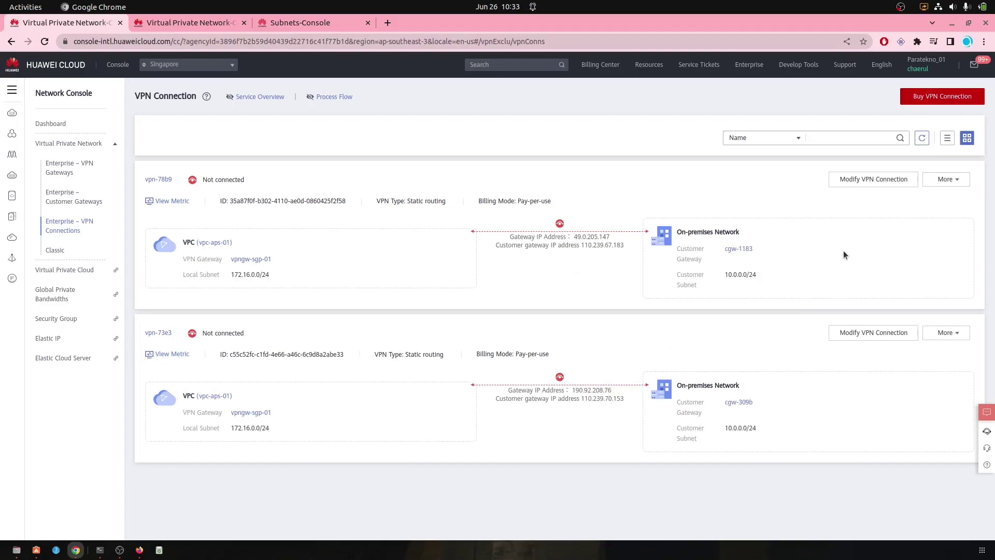
click(923, 138)
click(45, 41)
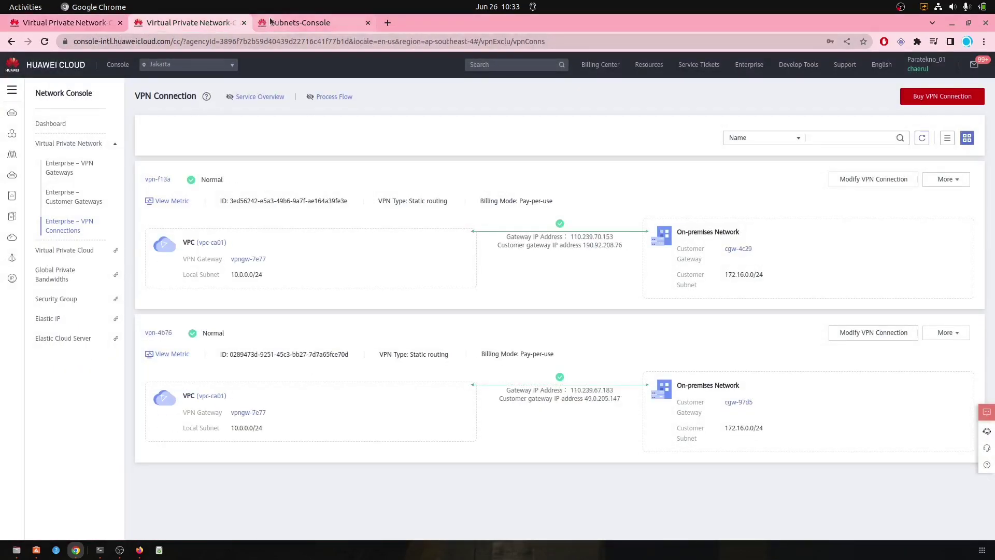
click(291, 23)
Step: Copy ecs-a836's elastic IP 110.239.67.80 from the server list and bring up the terminal
click(16, 136)
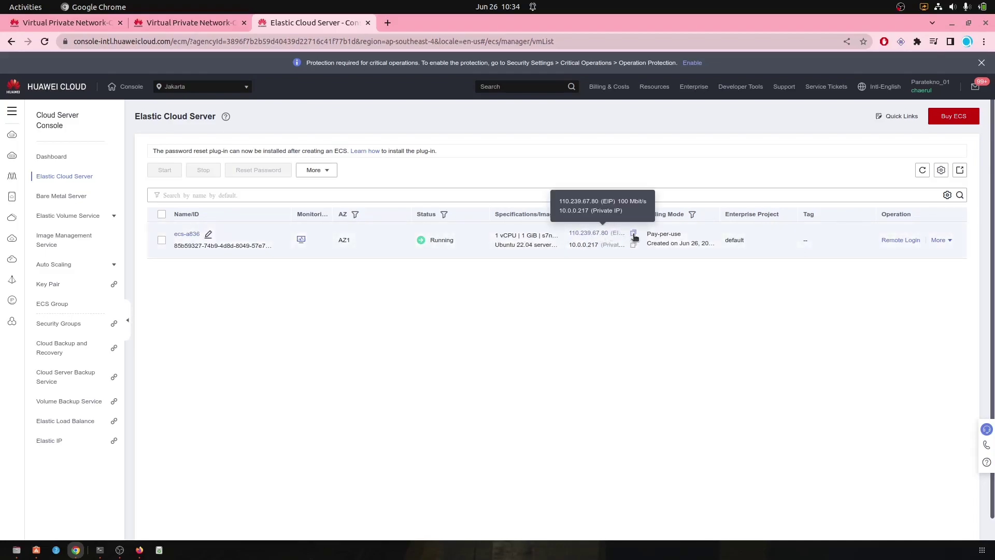
click(634, 237)
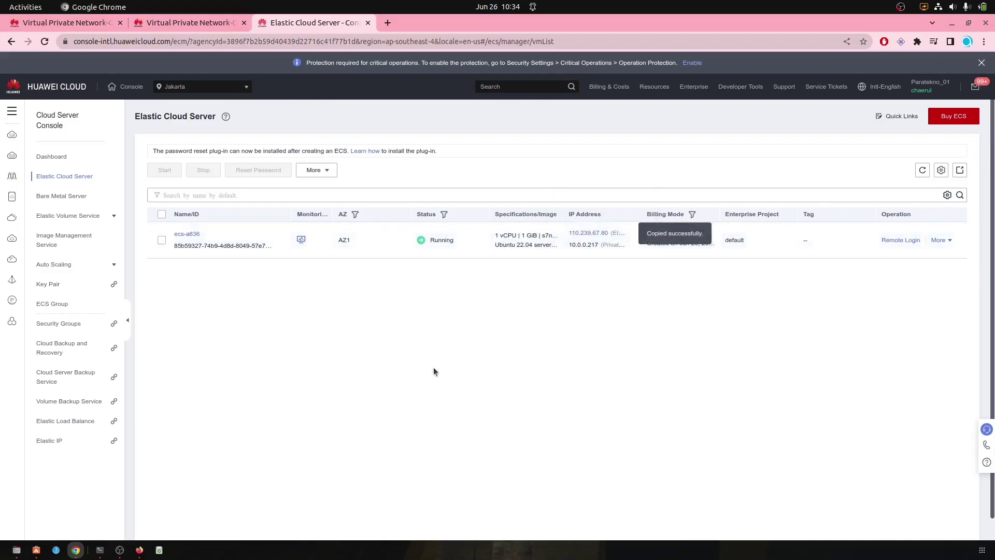
click(100, 549)
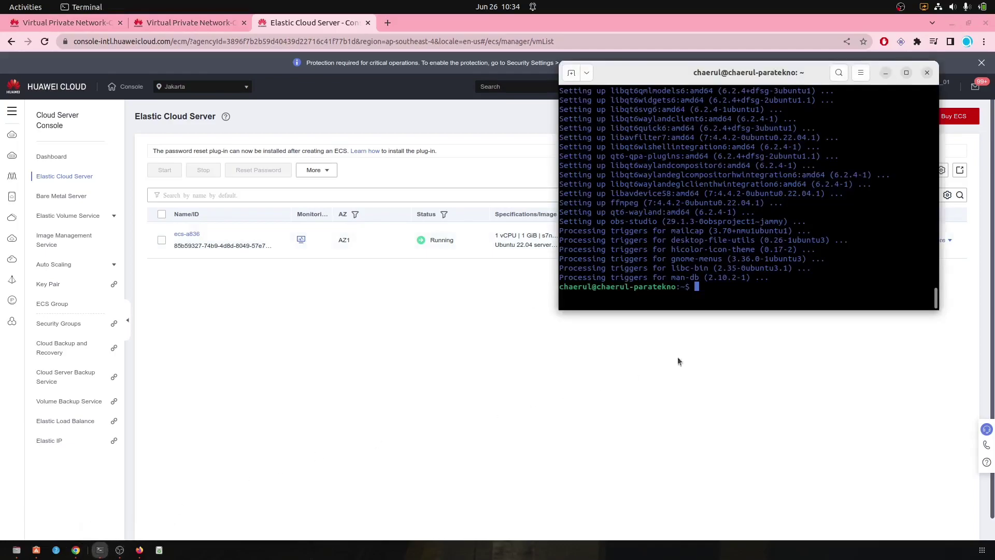
Step: SSH into ecs-a836 as root at 110.239.67.80, accepting its host key
text(clear)
key(Return)
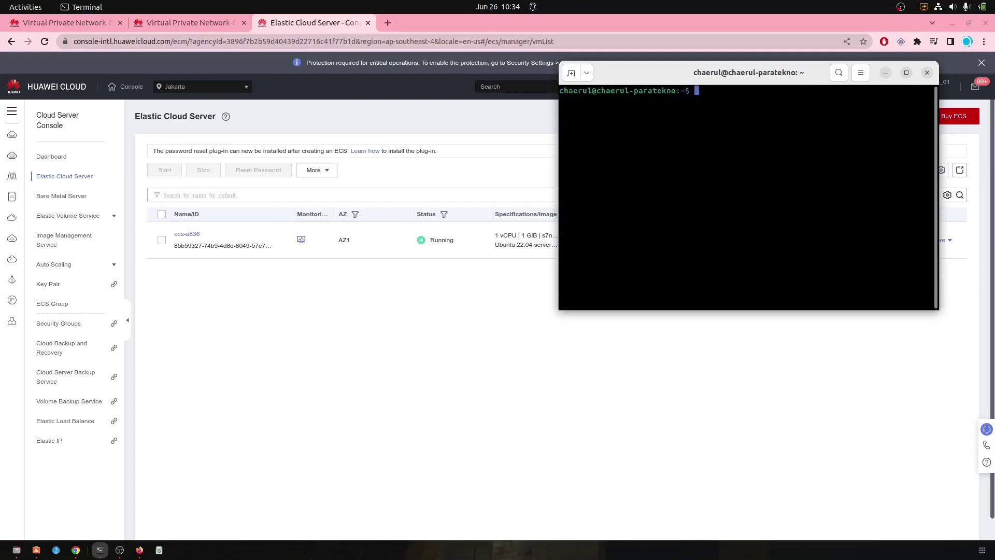
text(ssh root@)
key(ctrl+shift+v)
key(Return)
key(ctrl+d)
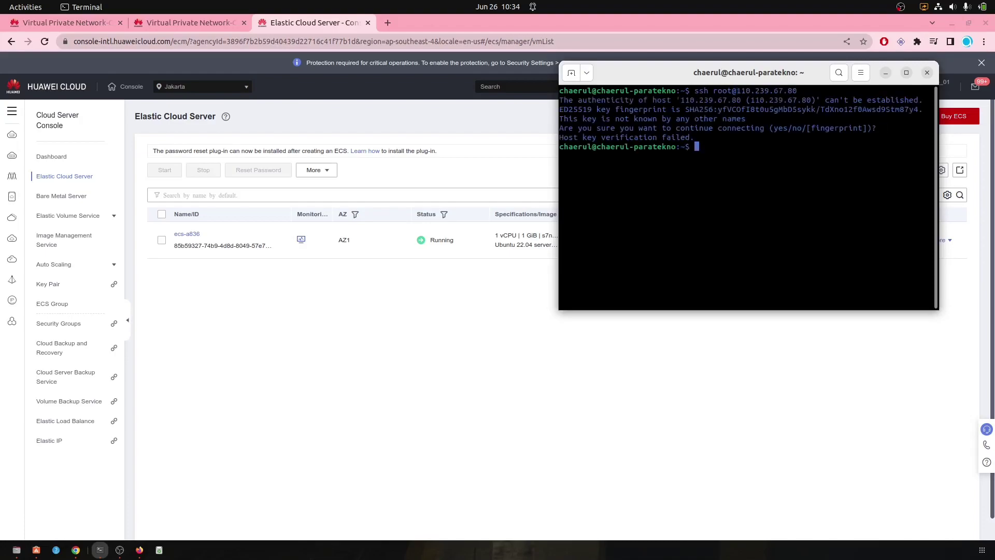
key(Up)
key(Return)
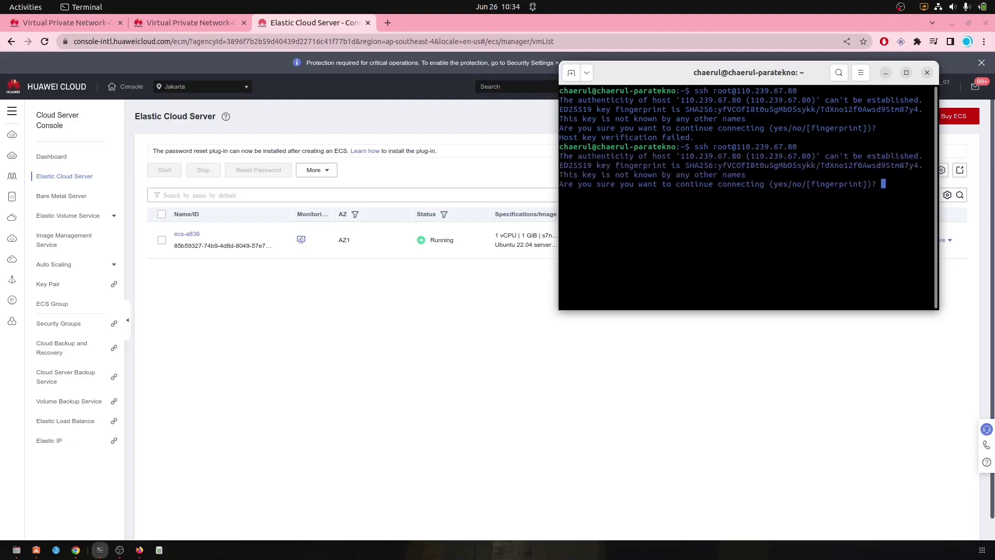
text(yes)
key(Return)
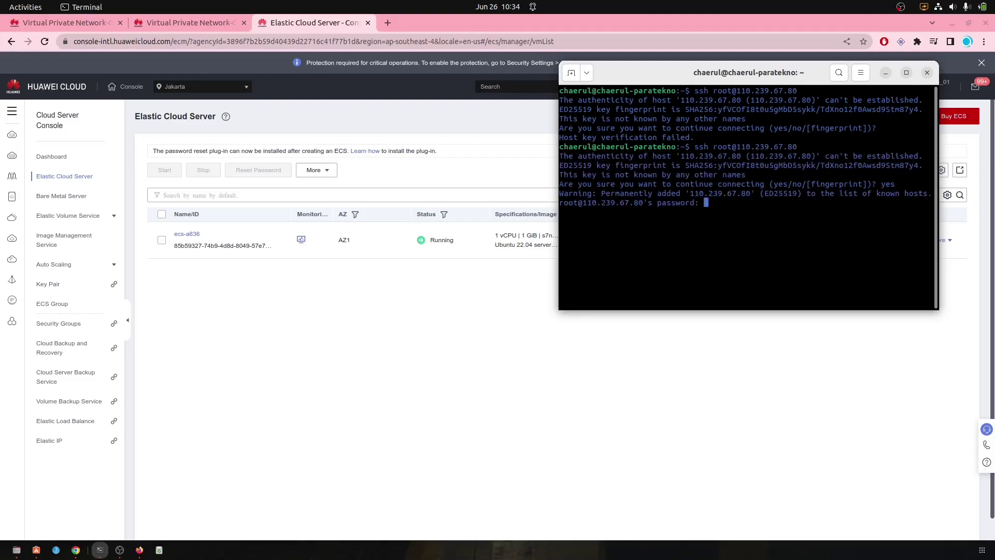
key(Return)
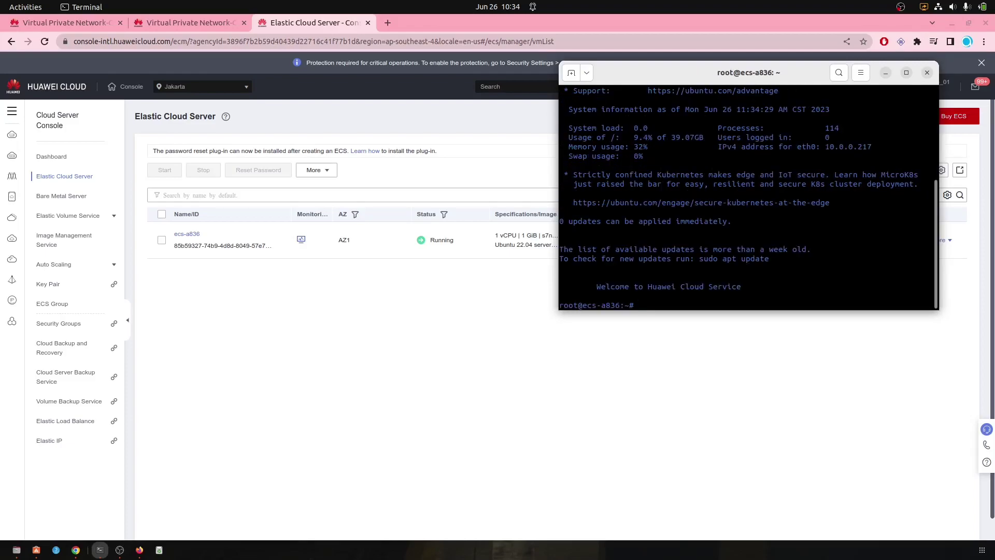
Step: Run hostname -I to confirm the private IP 10.0.0.217
drag(732, 73, 365, 192)
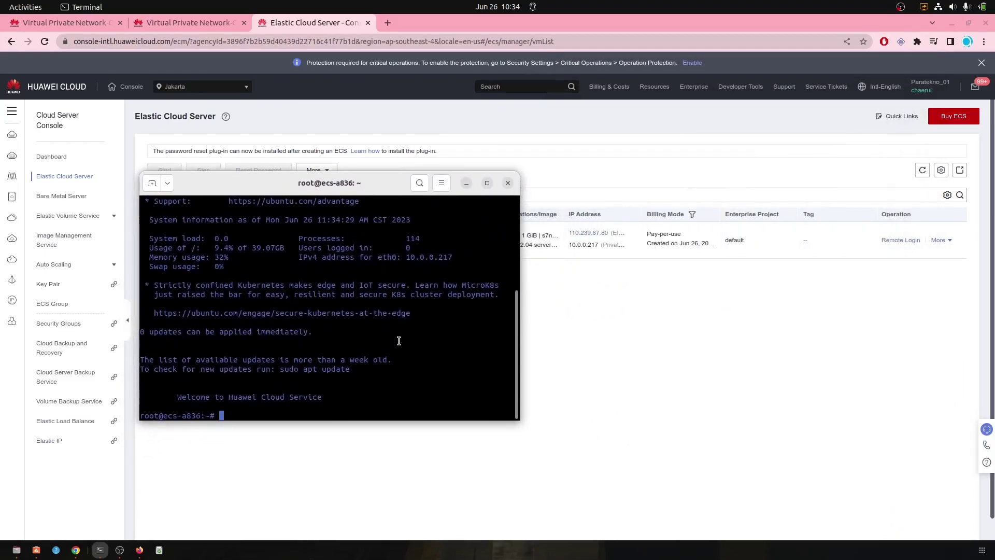
text(hostname -I)
key(Return)
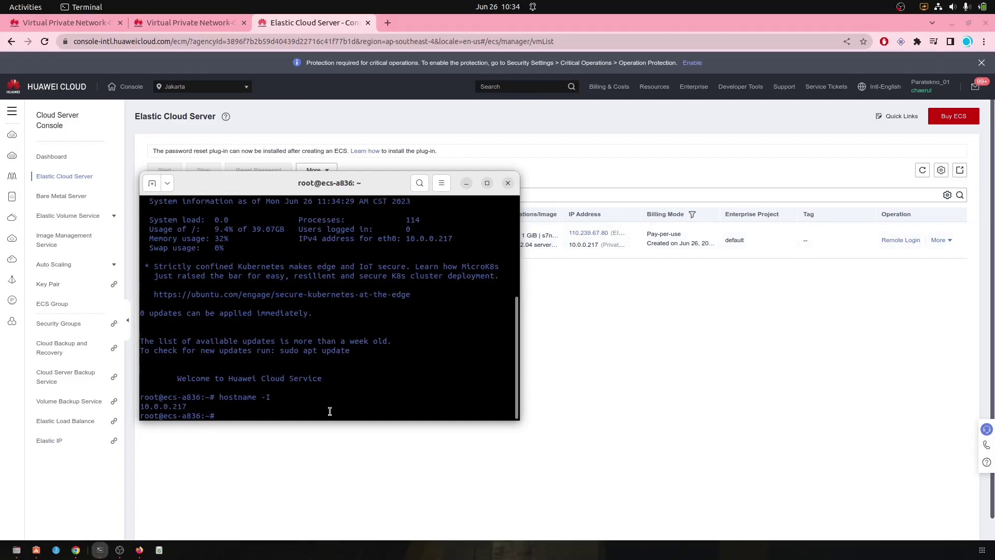
drag(350, 186, 723, 202)
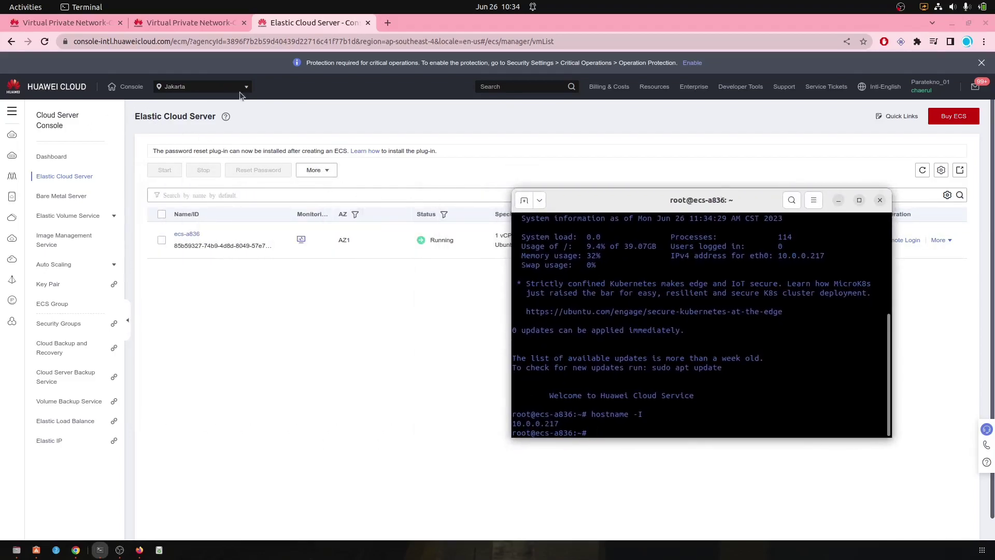
Step: Open the ECS list in a new tab, switch to AP-Singapore, and copy ecs-a2fc's private IP 172.16.0.8
click(315, 42)
click(387, 23)
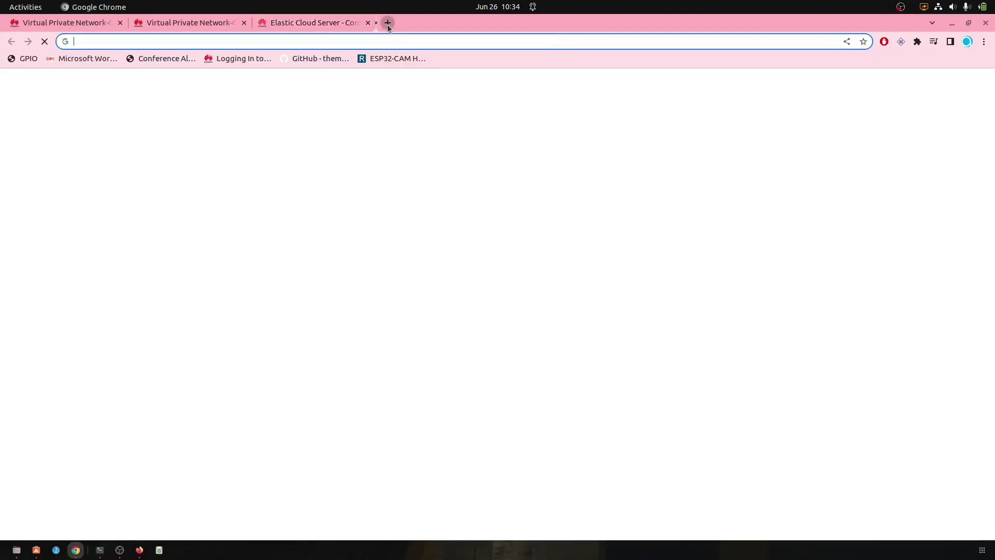
key(ctrl+v)
key(Return)
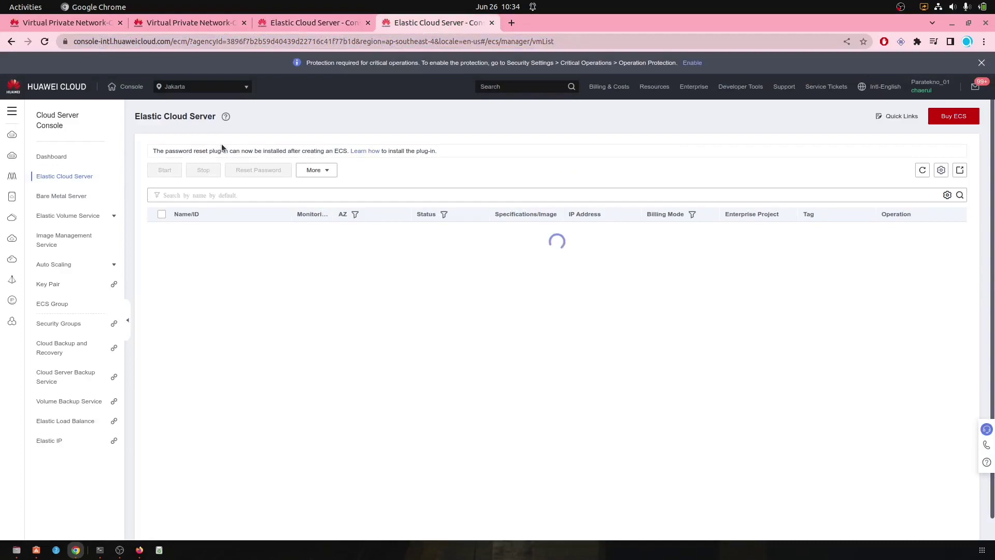
click(202, 87)
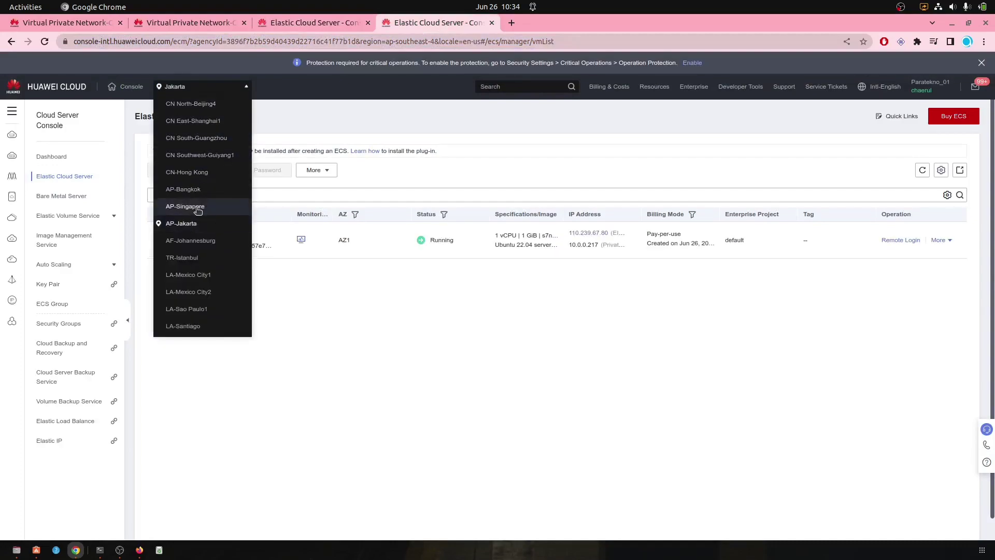
click(186, 207)
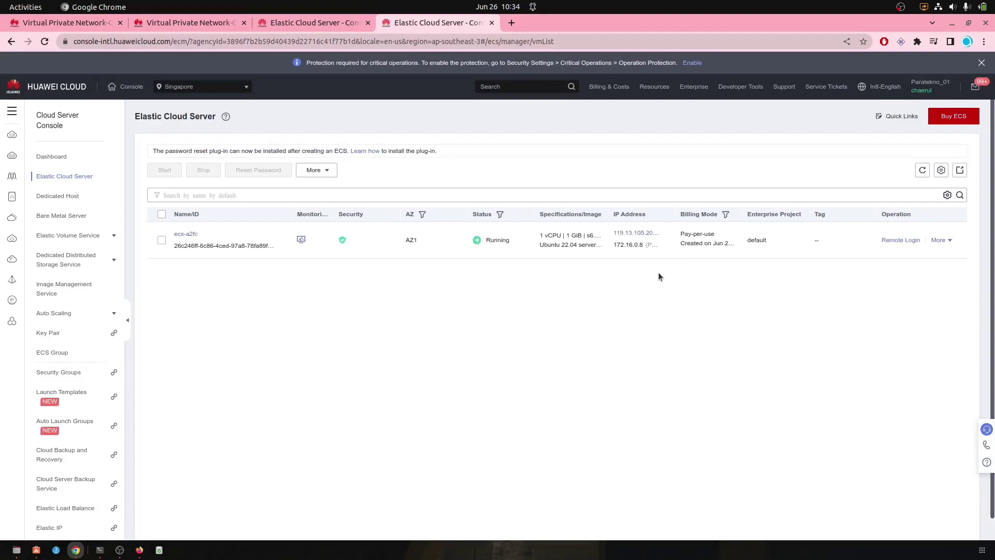
click(668, 245)
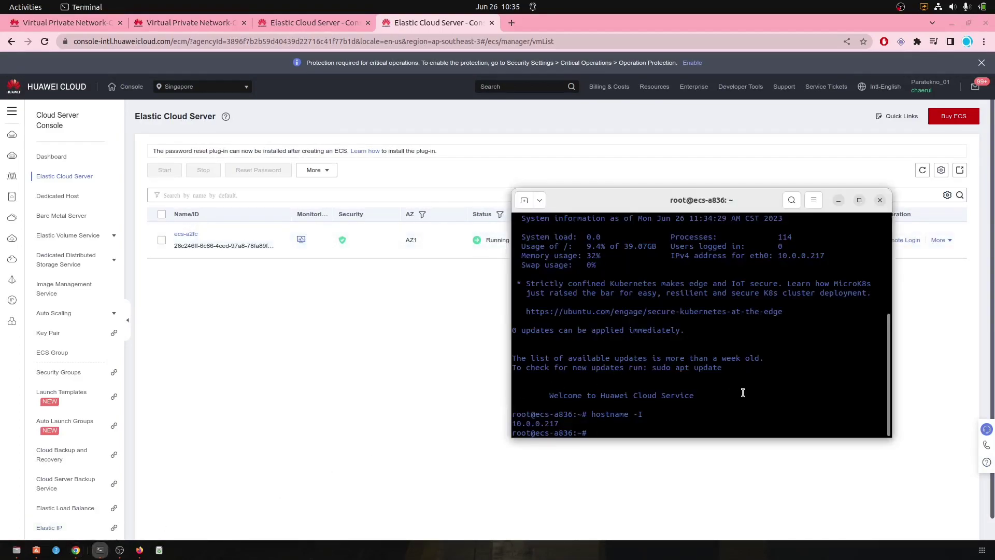
Step: From the Jakarta server, ping the Singapore server's private IP 172.16.0.8 and stop after a few replies
text(ping 172.16.0.8)
key(Return)
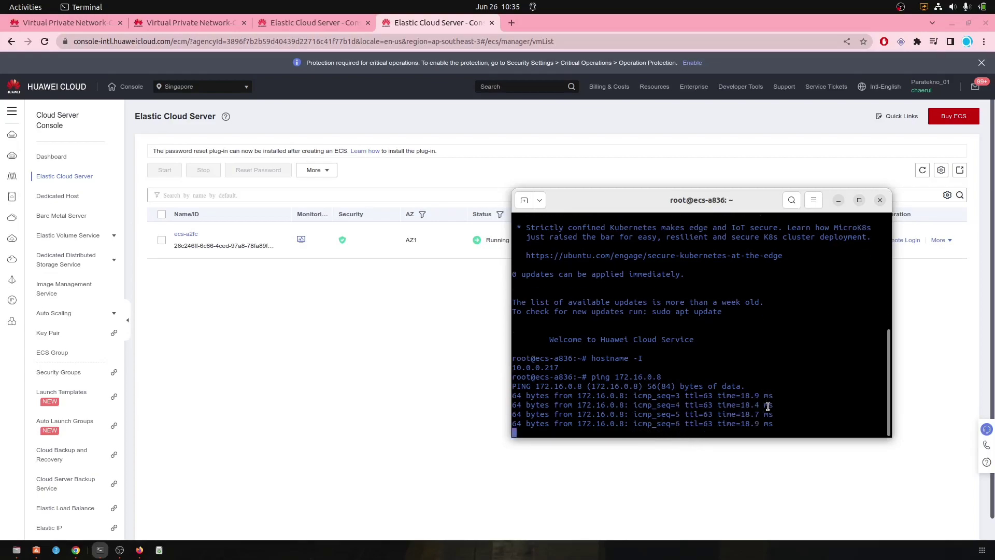
key(ctrl+c)
Step: SSH as root into 172.16.0.8, accepting the host key and entering the root password
text(ssh root@)
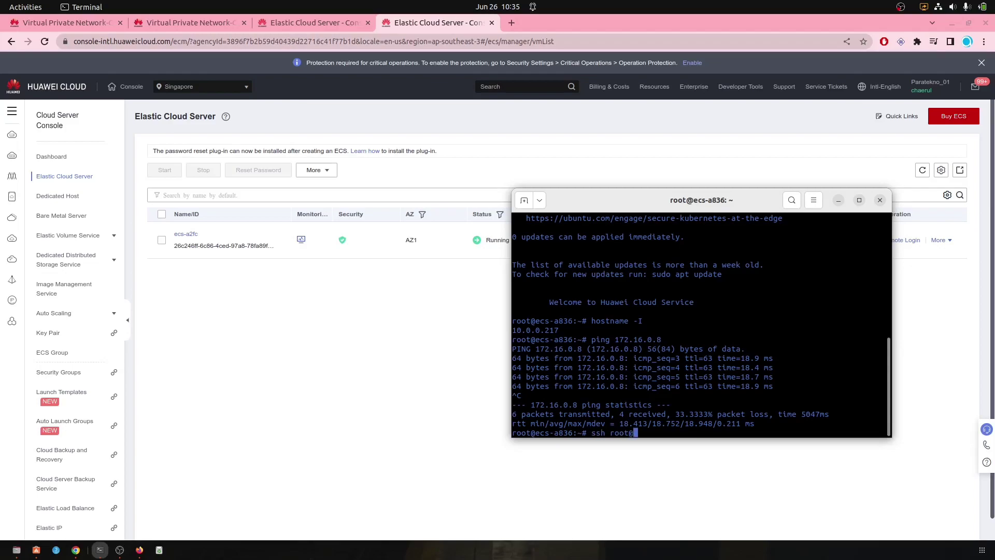
key(ctrl+shift+v)
key(Return)
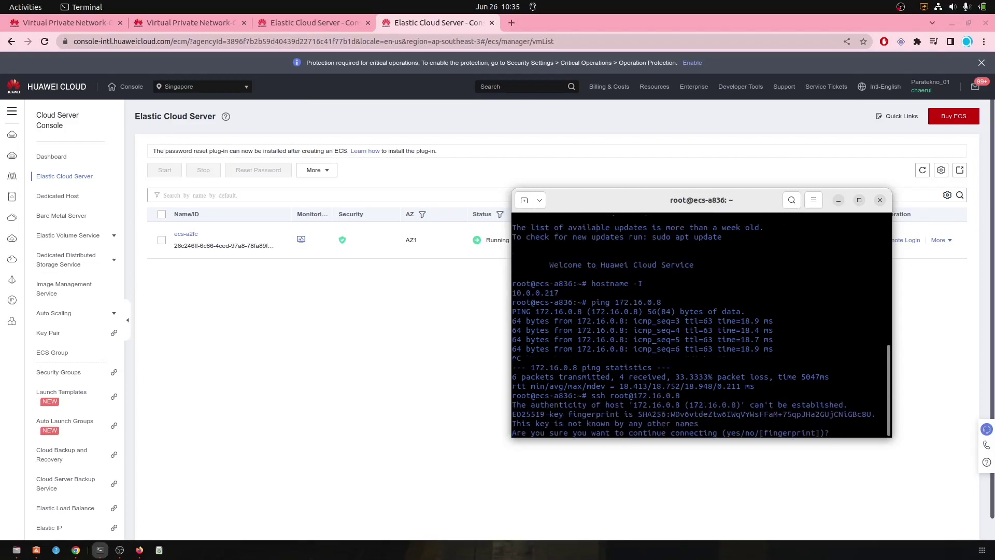
text(yes)
key(Return)
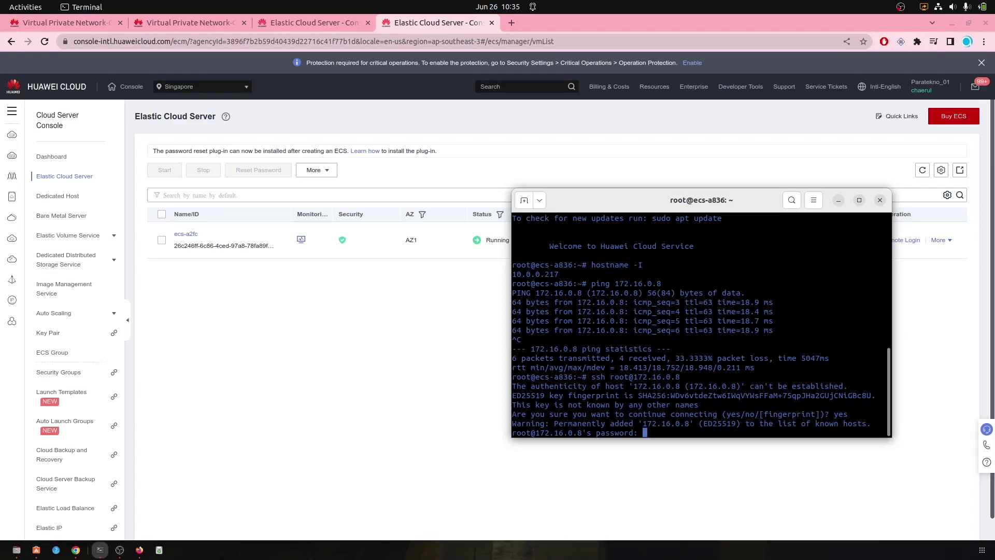
key(Return)
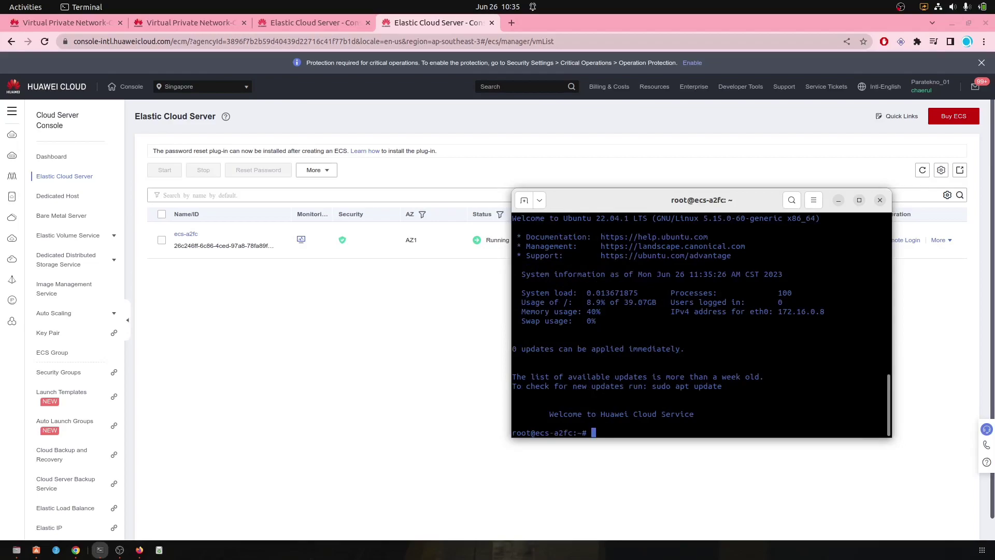
Step: Exit the Singapore session, then exit the Jakarta server session
text(exit)
key(Return)
text(exit)
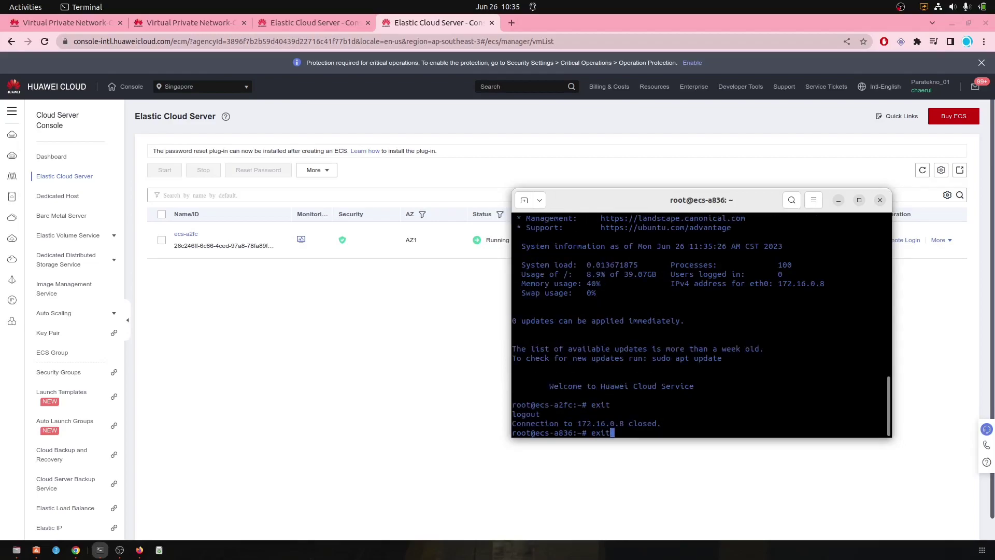
key(Return)
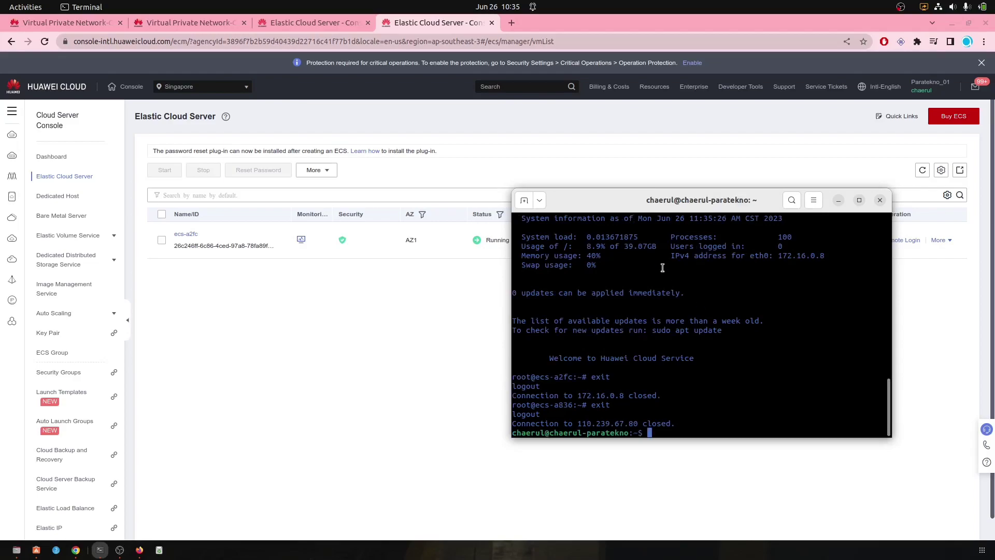
Step: SSH as root into the Singapore server at public IP 119.13.105.202, accepting its host key
drag(705, 201, 233, 162)
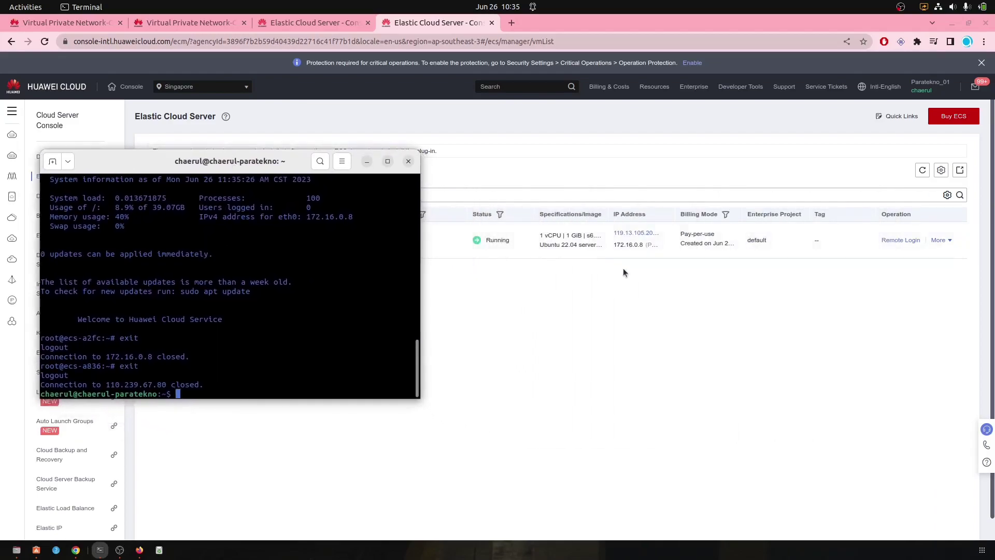
click(667, 233)
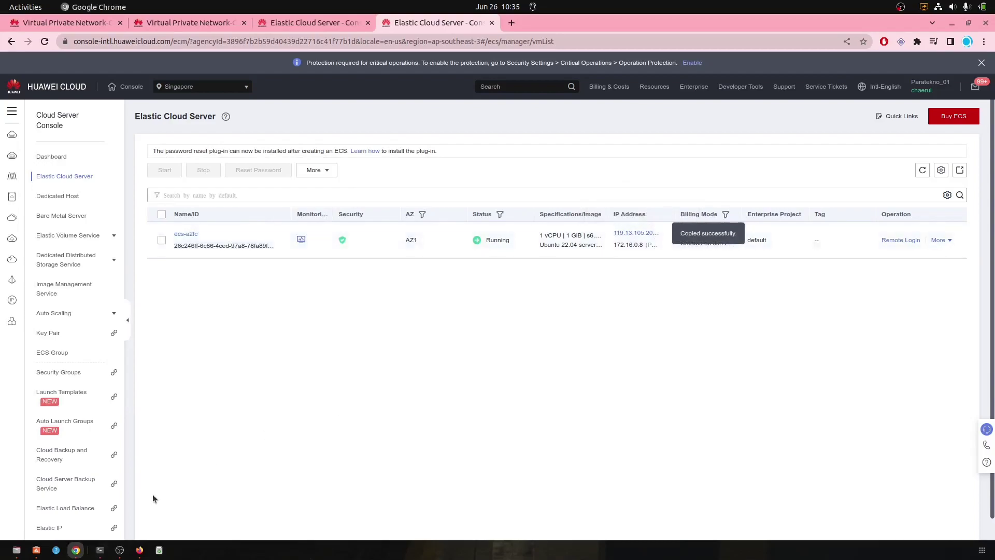
click(100, 550)
key(ctrl+shift+v)
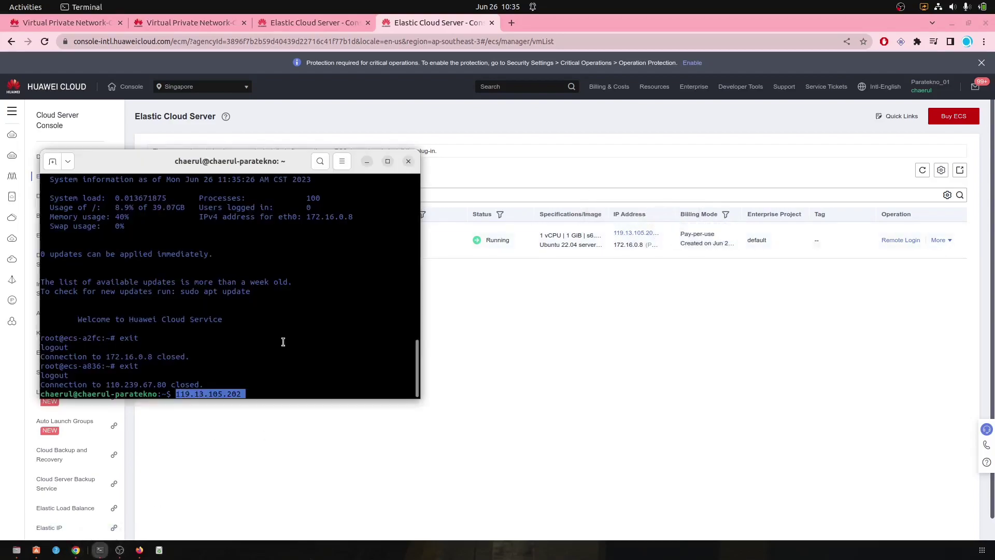
key(ctrl+Left)
key(ctrl+Left)
key(ctrl+Left)
key(ctrl+Left)
text(ssh root)
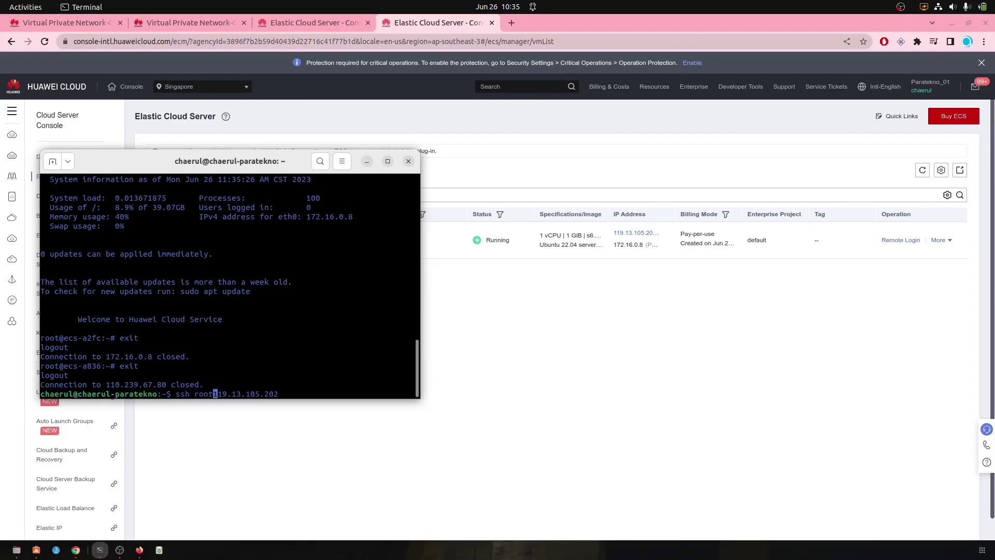
text(@)
key(Return)
text(yes)
key(Return)
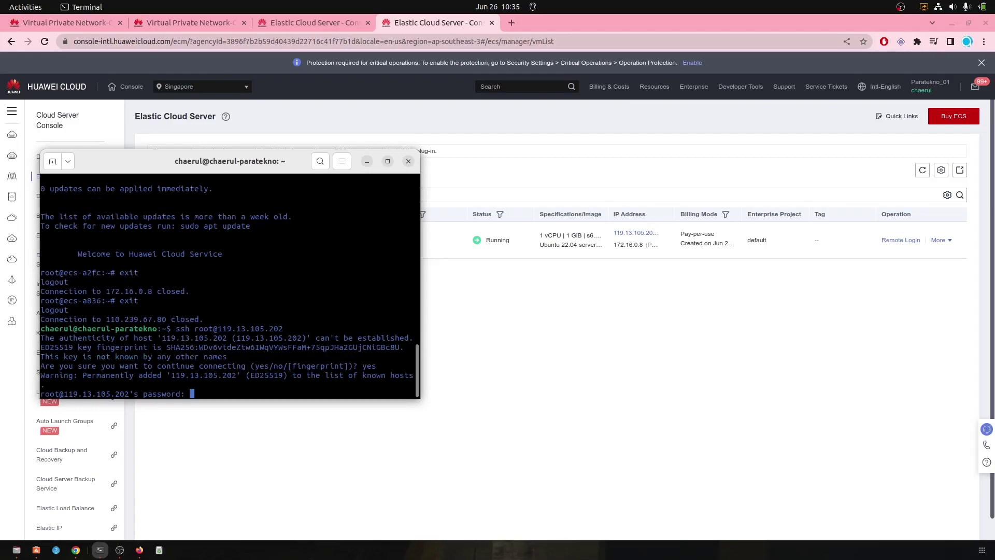
key(Return)
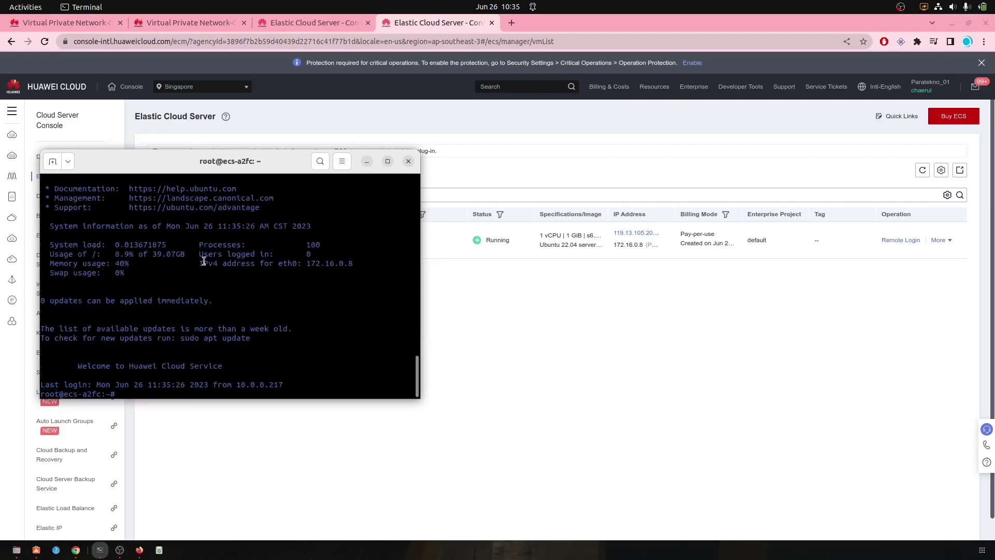
Step: Copy the Jakarta server's private IP 10.0.0.217 from the Jakarta server list
drag(206, 164, 672, 149)
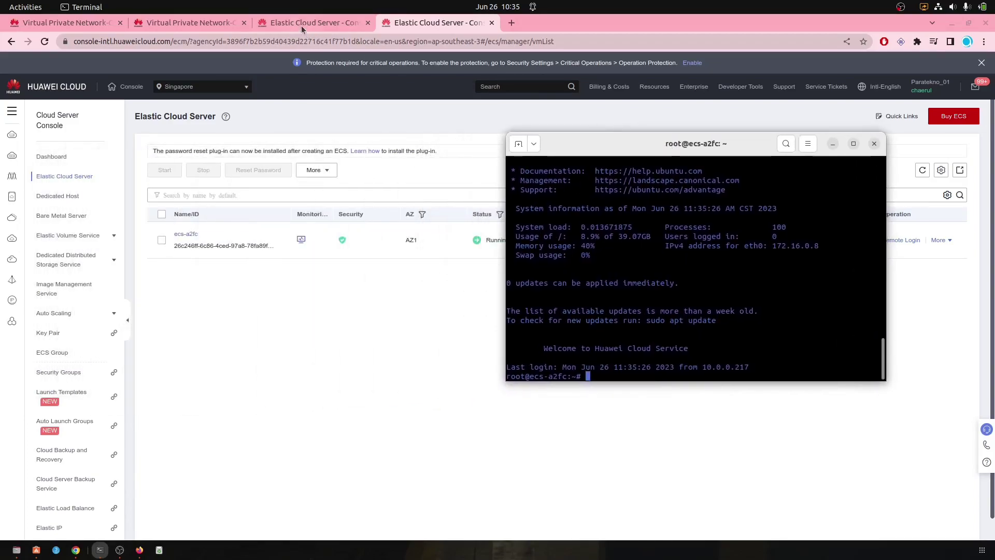
click(303, 27)
key(alt+Tab)
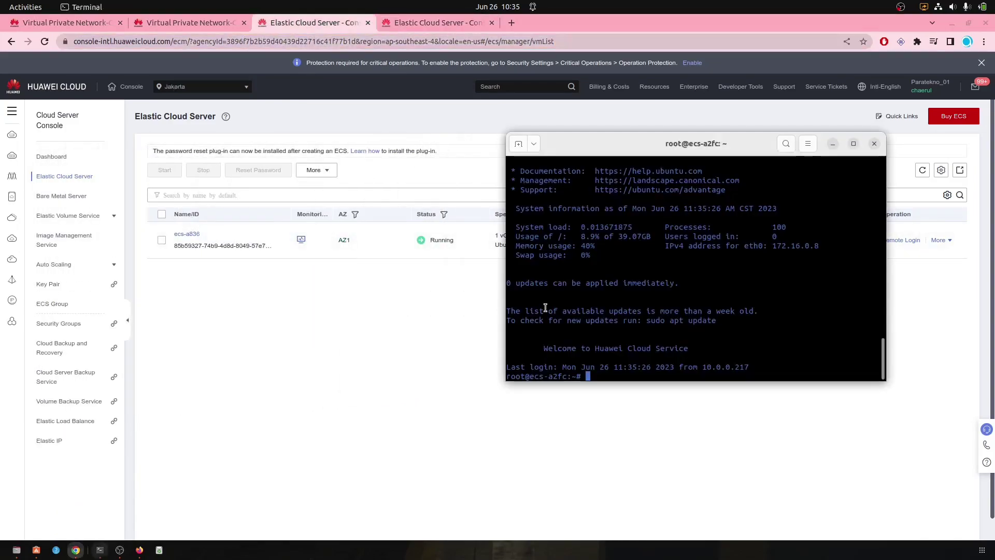
drag(646, 144, 223, 127)
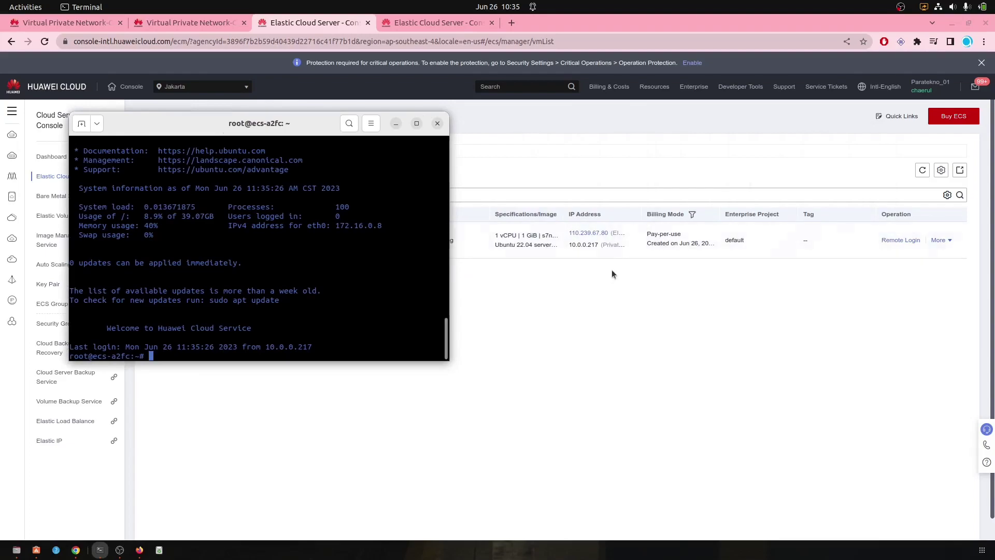
click(627, 246)
key(alt+Tab)
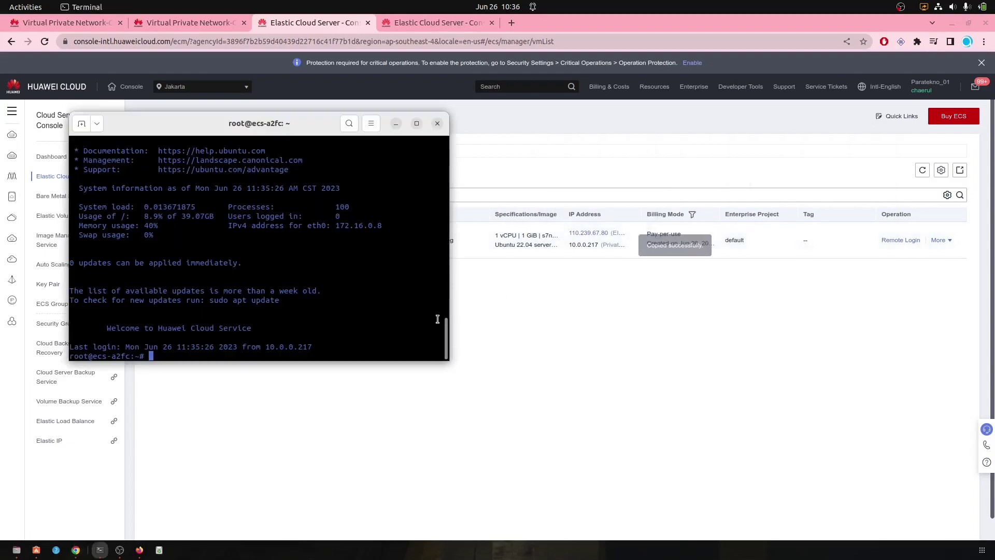
Step: From the Singapore server, ping 10.0.0.217 and stop it to view 0% packet loss
text(ping)
key(ctrl+shift+v)
key(Return)
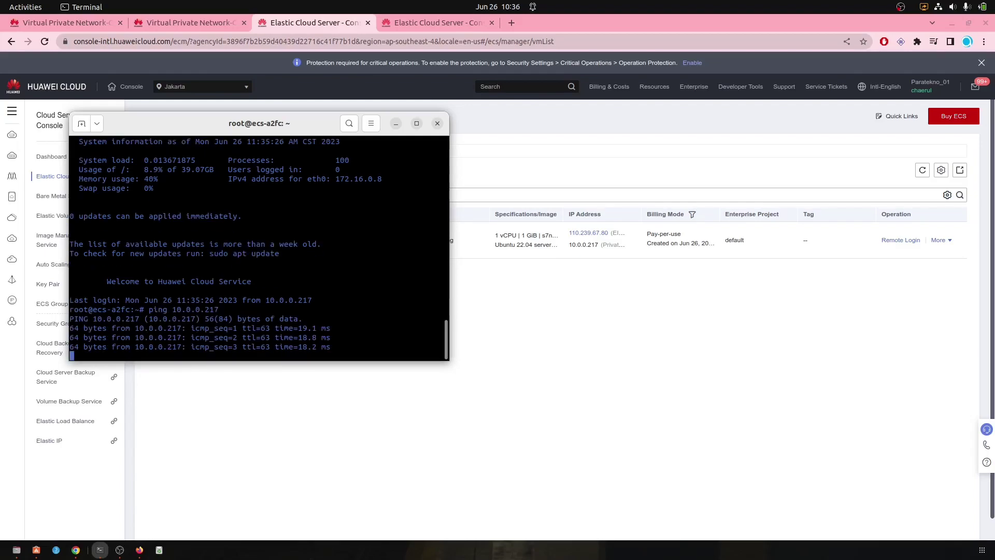
key(ctrl+c)
Step: SSH as root into the Jakarta server at 10.0.0.217, accepting the host key and logging in
text(ssh root@)
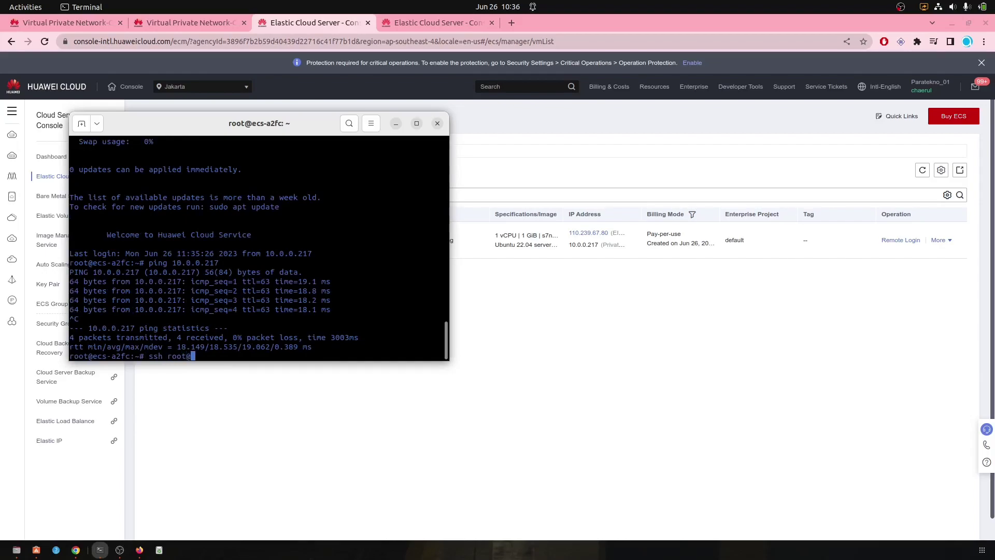
key(ctrl+shift+v)
key(Return)
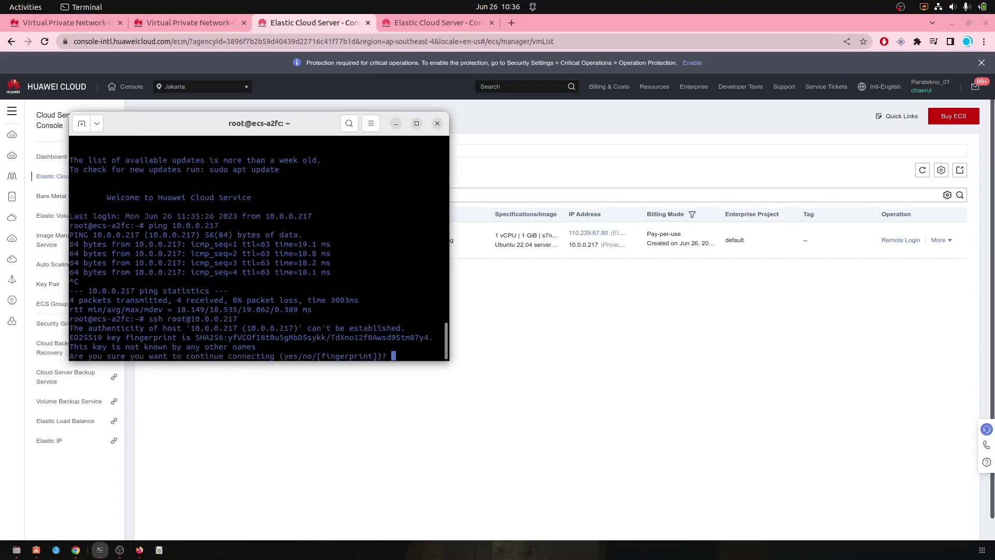
text(yes)
key(Return)
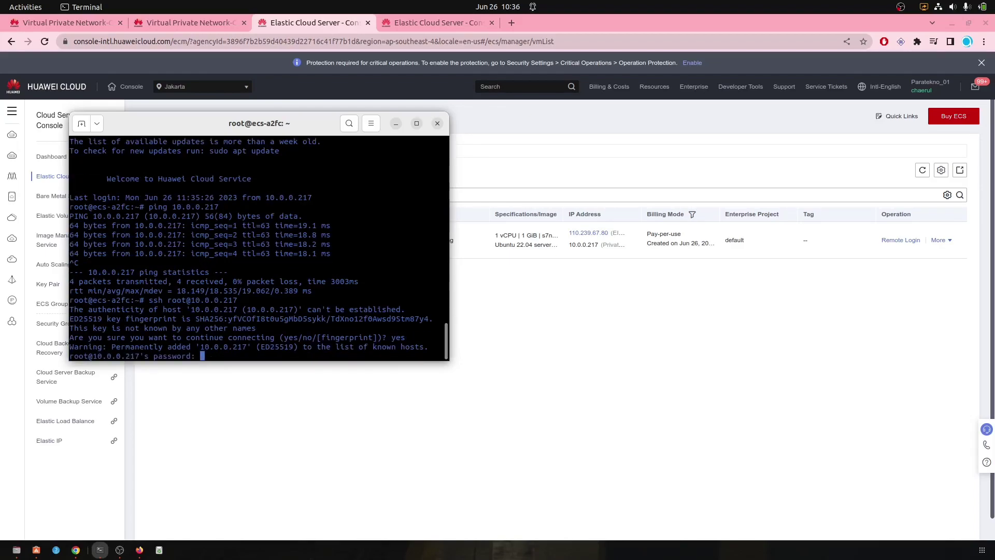
key(Return)
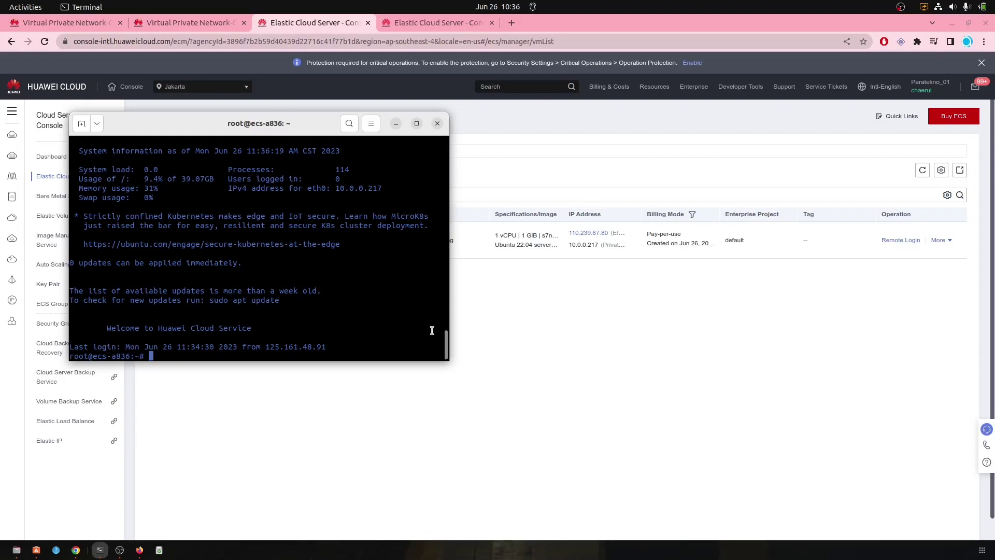
click(121, 550)
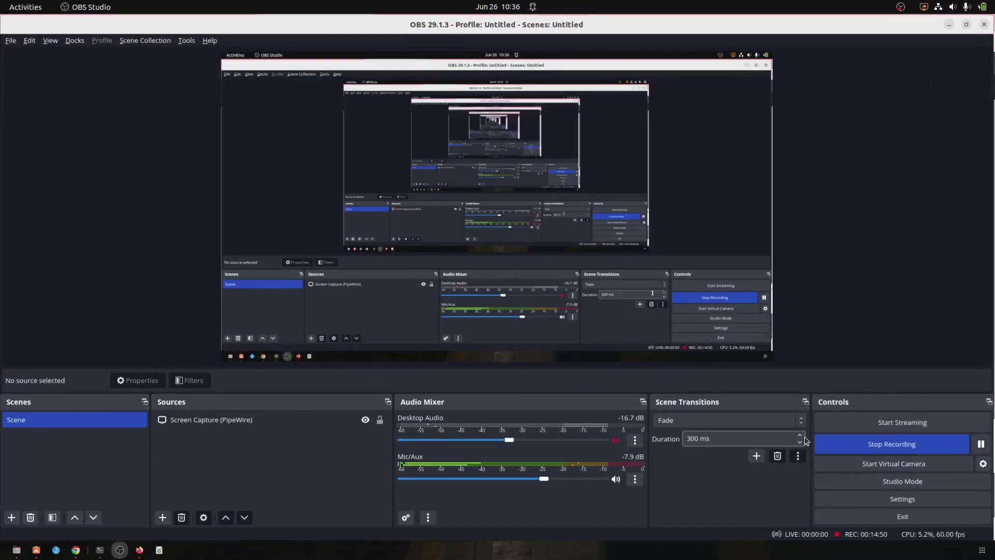